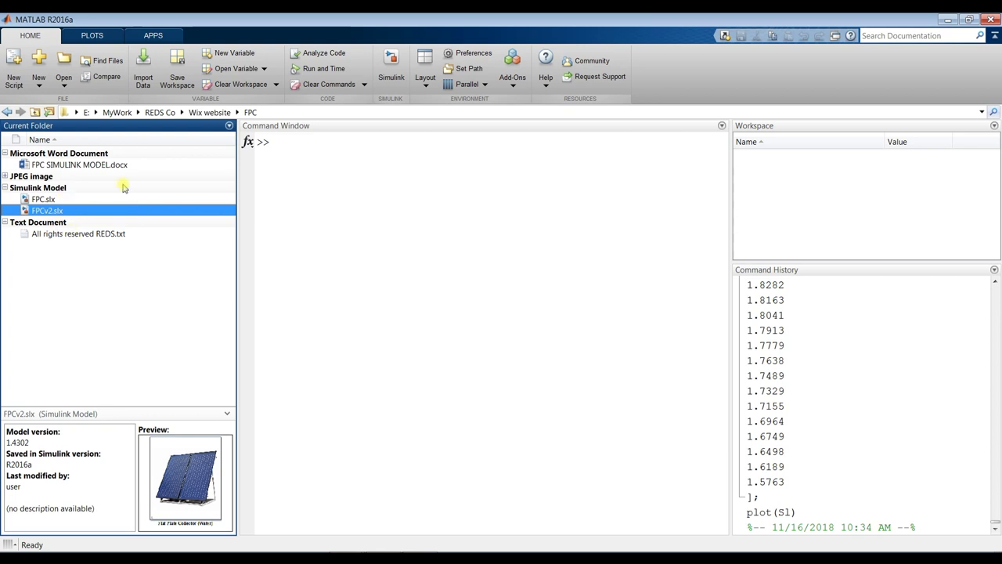
- Make the FPC folder under Wix website the current folder and open the Simulink model FPCv2.slx
{"action": "left_click", "coordinate": [980, 114]}
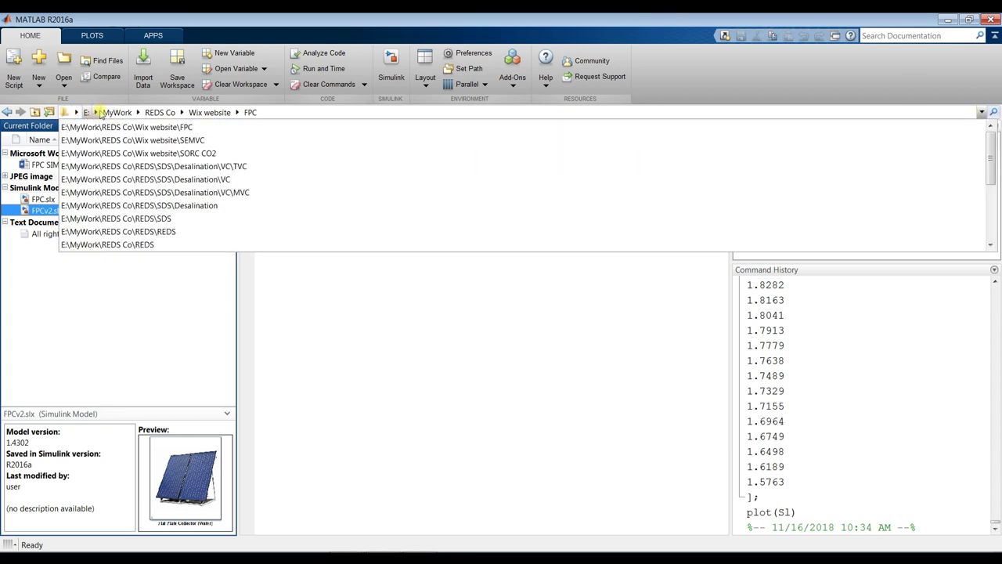
{"action": "left_click", "coordinate": [196, 127]}
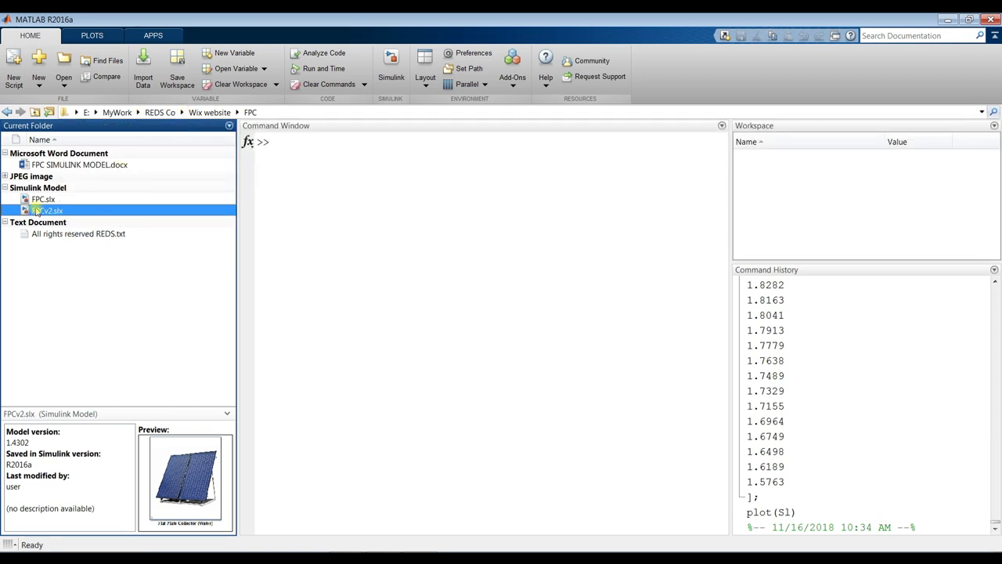
{"action": "double_click", "coordinate": [37, 211]}
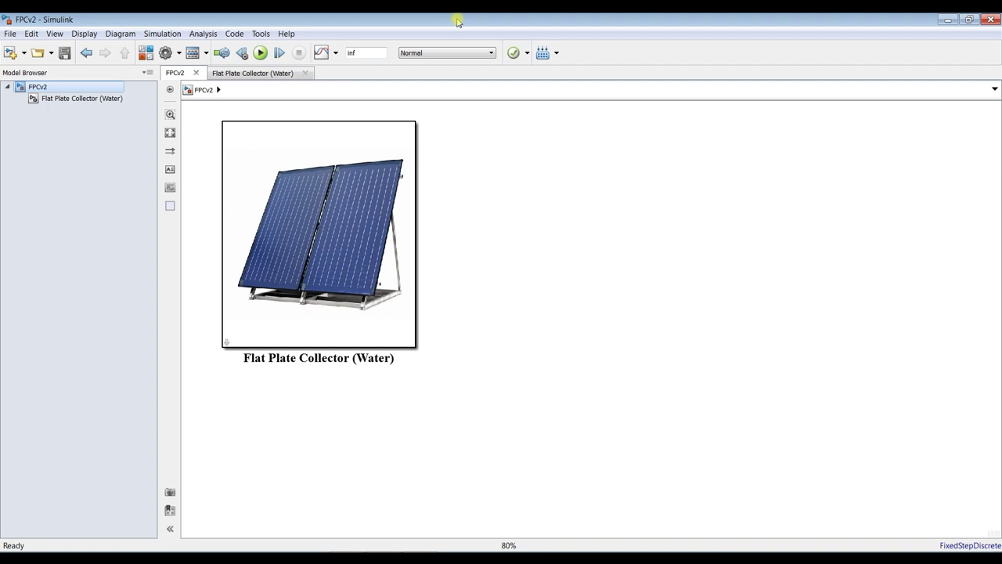
- Set the simulation stop time of the FPCv2 model to 0
{"action": "double_click", "coordinate": [361, 51]}
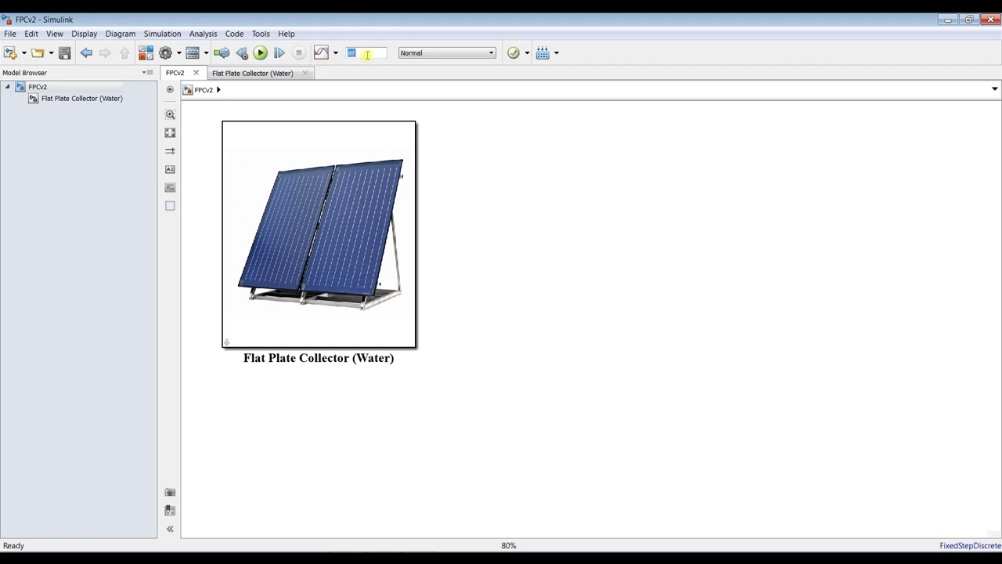
{"action": "type", "text": "0"}
{"action": "left_click", "coordinate": [525, 183]}
{"action": "left_click", "coordinate": [403, 149]}
{"action": "mouse_move", "coordinate": [158, 270]}
{"action": "left_mouse_down"}
{"action": "mouse_move", "coordinate": [130, 268]}
{"action": "mouse_move", "coordinate": [155, 270]}
{"action": "left_mouse_up"}
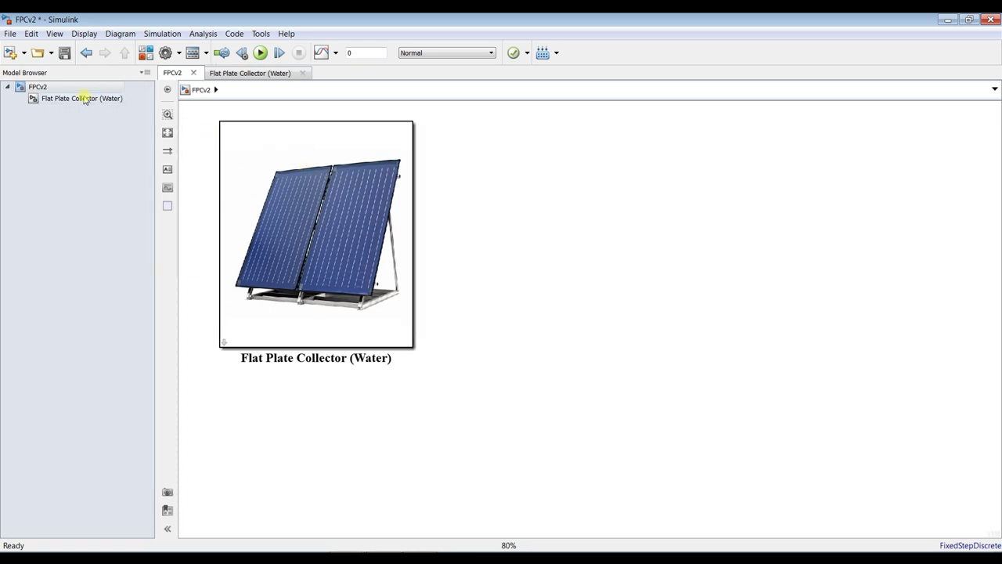
- Look inside the Flat Plate Collector (Water) subsystem and return to the top level of the FPCv2 model
{"action": "left_click", "coordinate": [251, 136]}
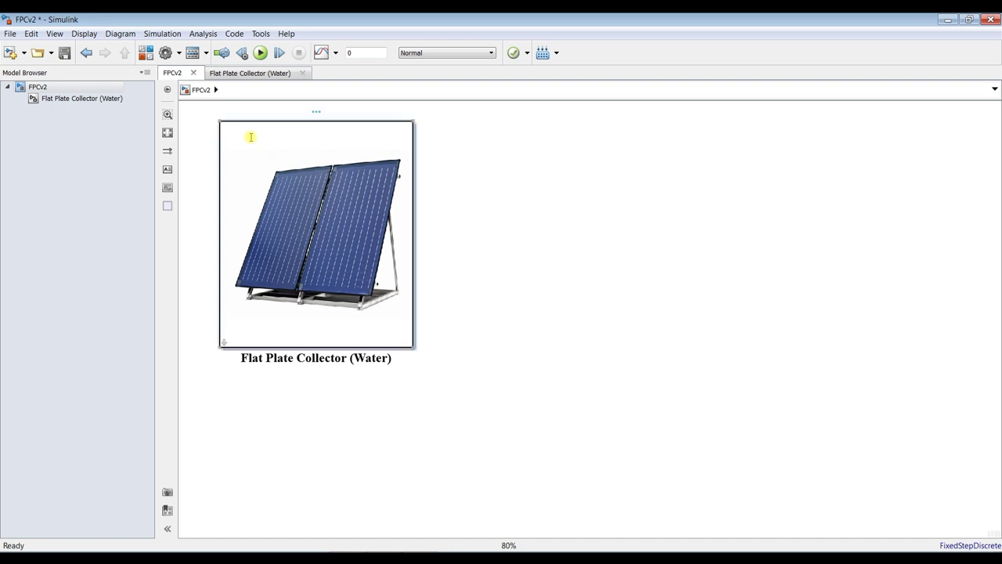
{"action": "left_click", "coordinate": [108, 99]}
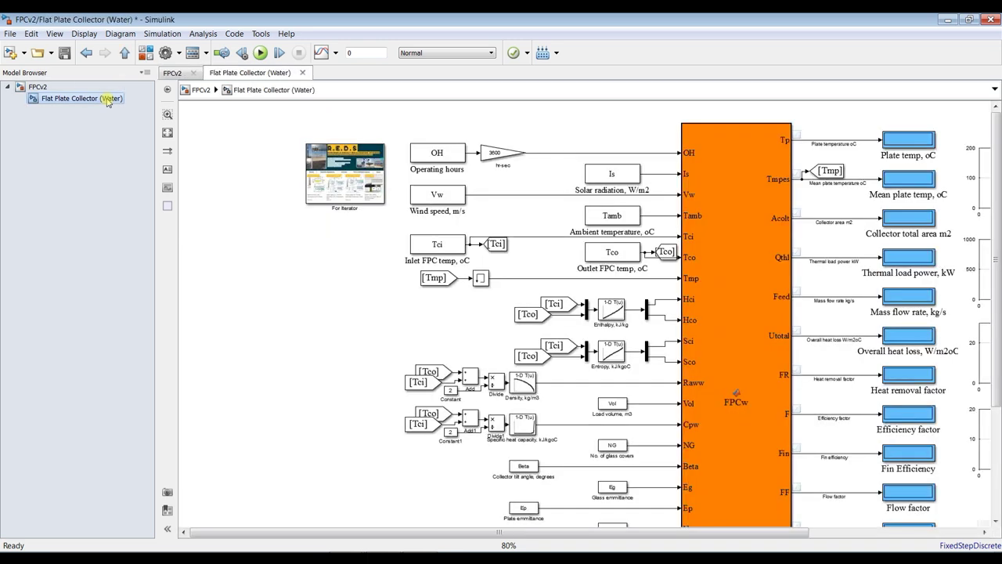
{"action": "left_click", "coordinate": [62, 88]}
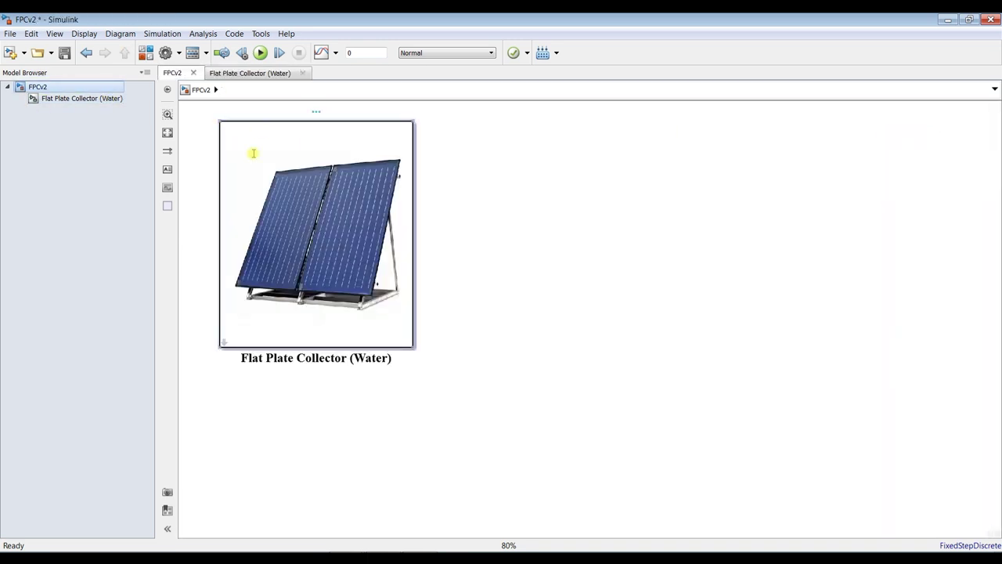
- Open the Flat Plate Collector (Water) block's parameters in a wider dialog and expand its additional information section
{"action": "double_click", "coordinate": [298, 159]}
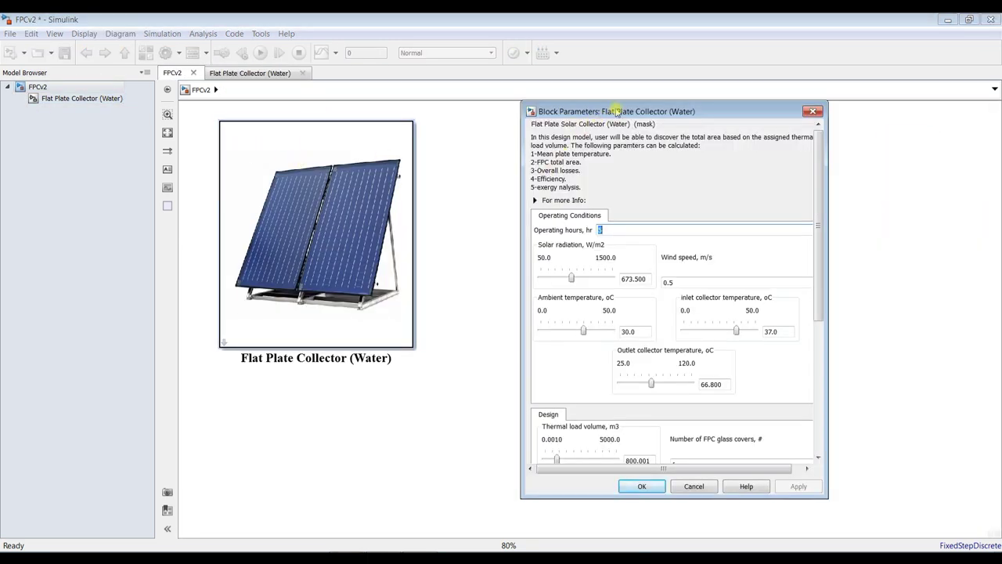
{"action": "left_click_drag", "start_coordinate": [610, 112], "coordinate": [483, 109]}
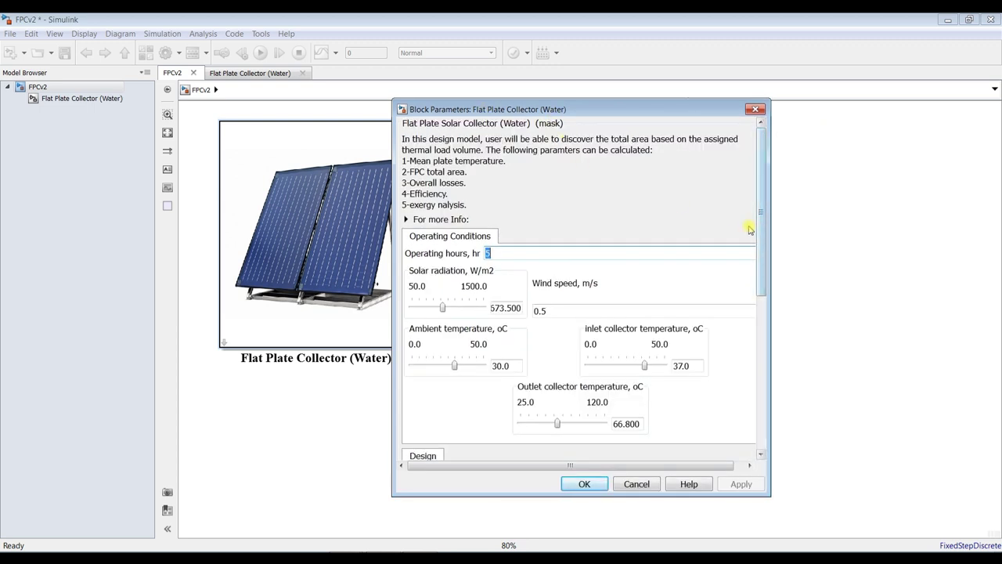
{"action": "left_click_drag", "start_coordinate": [769, 236], "coordinate": [821, 236]}
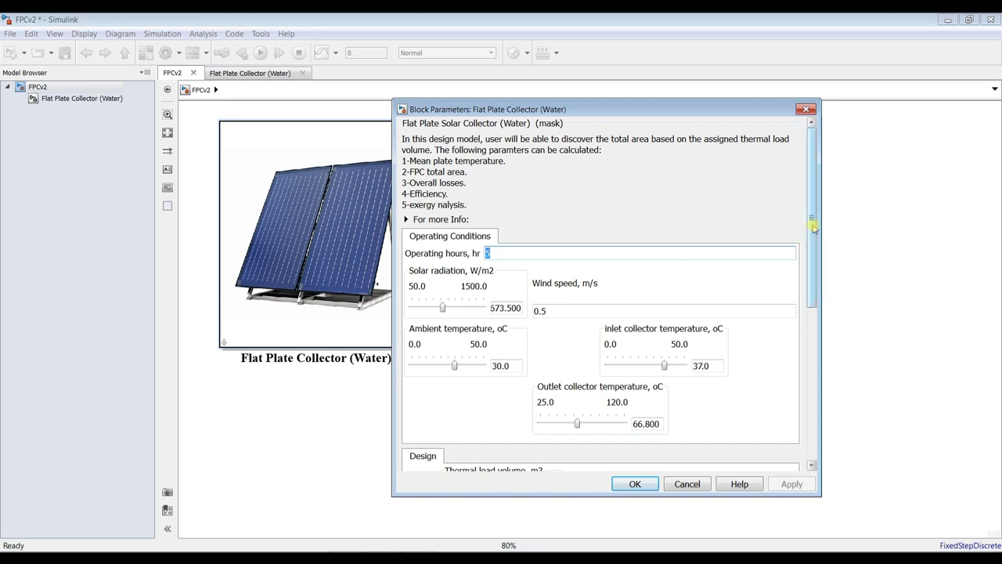
{"action": "left_click_drag", "start_coordinate": [814, 227], "coordinate": [804, 249]}
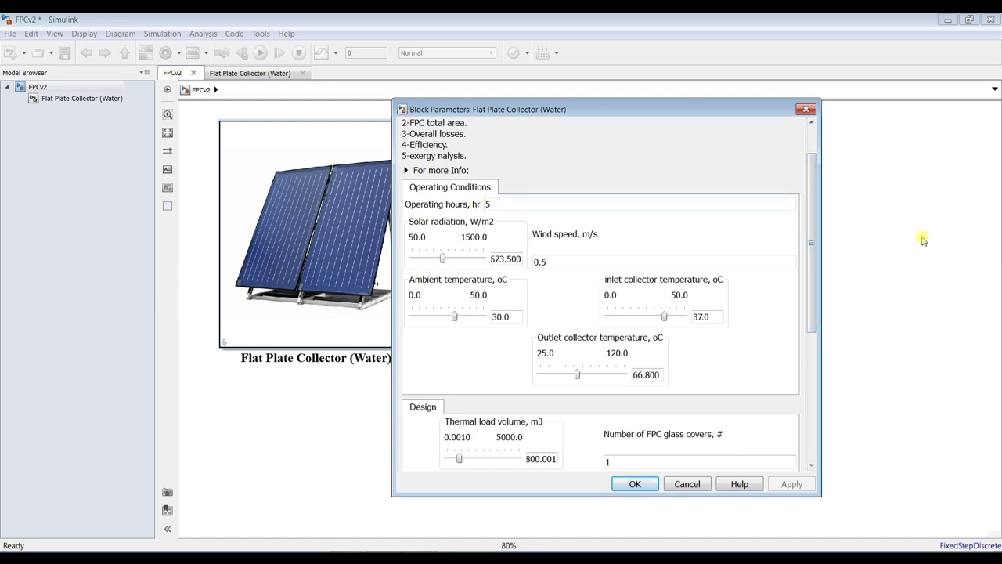
{"action": "left_click_drag", "start_coordinate": [534, 205], "coordinate": [468, 205]}
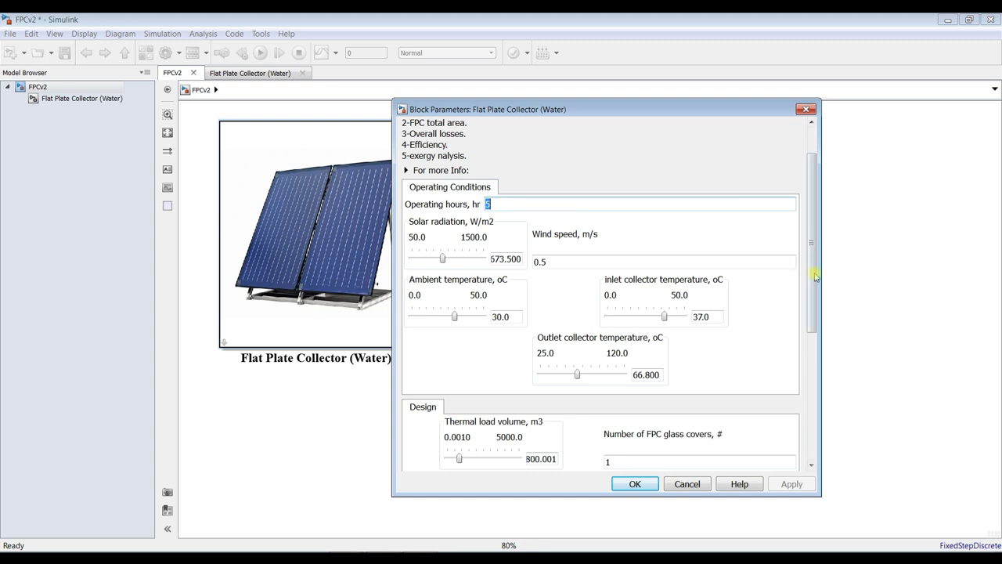
{"action": "mouse_move", "coordinate": [813, 269]}
{"action": "left_mouse_down"}
{"action": "mouse_move", "coordinate": [812, 234]}
{"action": "mouse_move", "coordinate": [812, 269]}
{"action": "left_mouse_up"}
{"action": "left_click", "coordinate": [446, 171]}
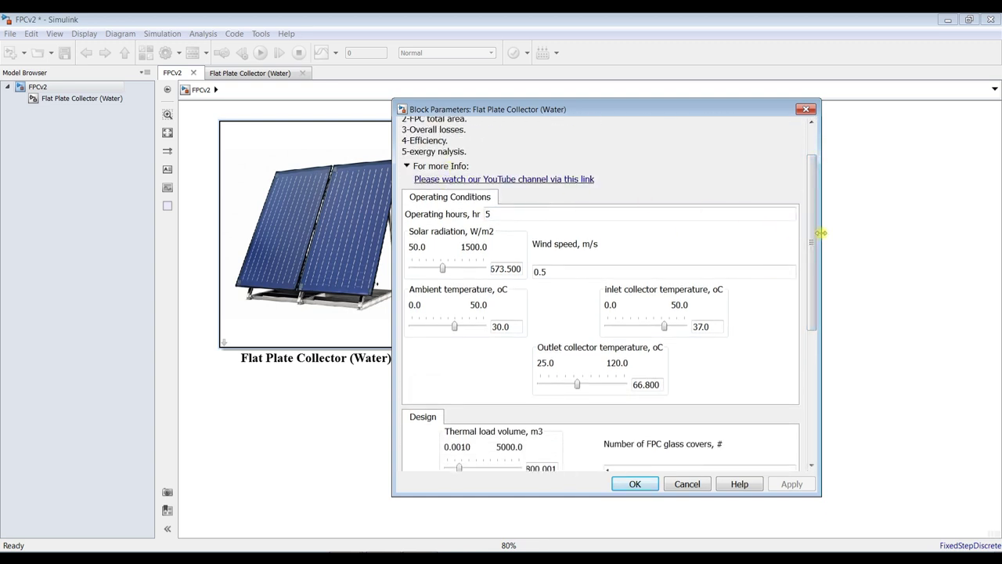
- Set the collector's operating hours to 8 and the solar radiation to 600 W/m2
{"action": "left_click_drag", "start_coordinate": [811, 232], "coordinate": [812, 261]}
{"action": "double_click", "coordinate": [496, 173]}
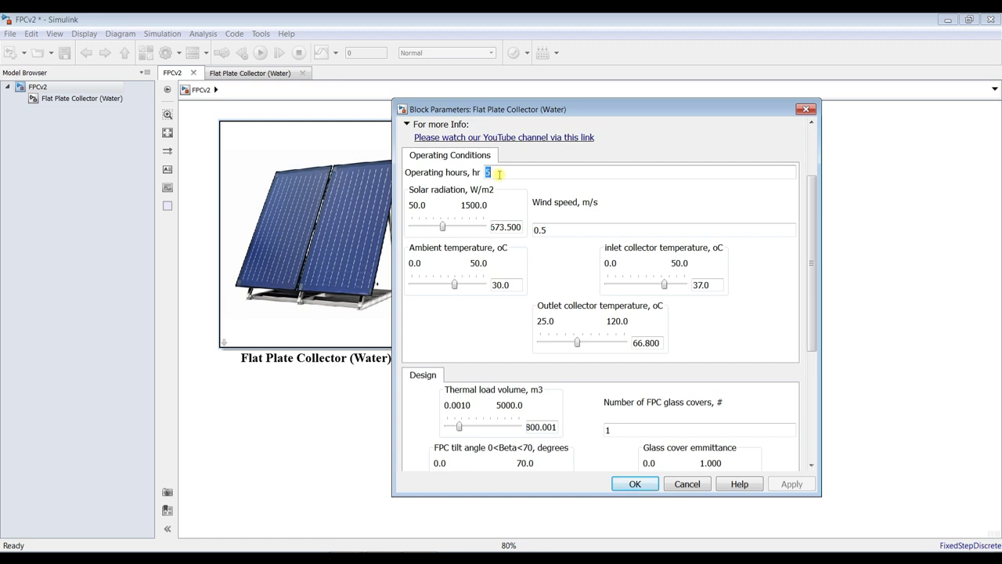
{"action": "type", "text": "8"}
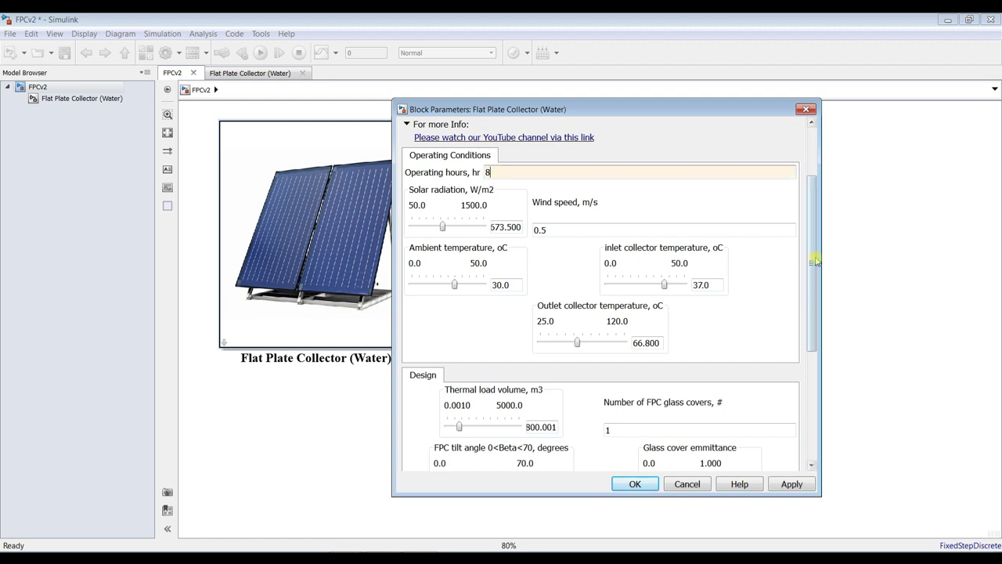
{"action": "left_click_drag", "start_coordinate": [811, 254], "coordinate": [812, 227]}
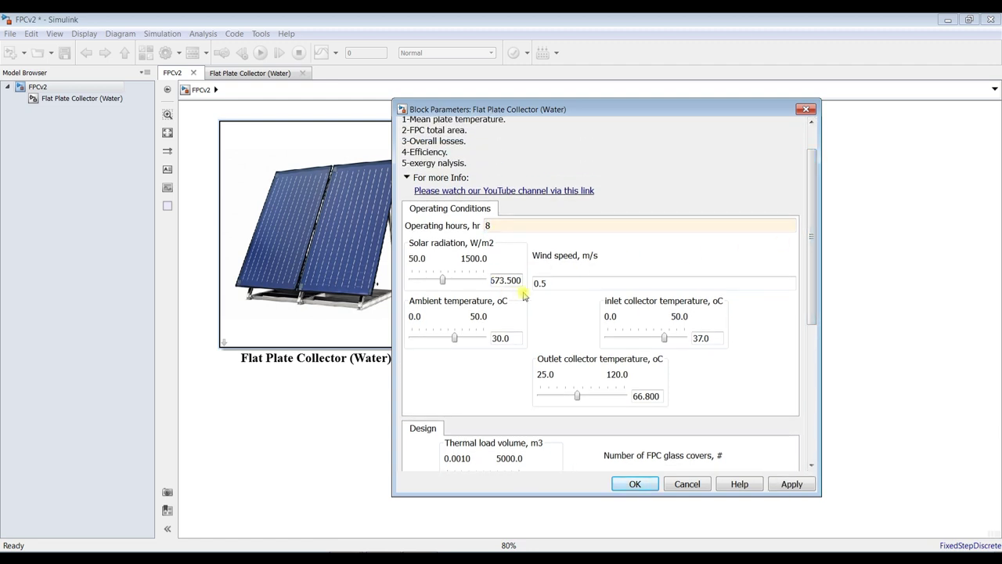
{"action": "left_click_drag", "start_coordinate": [517, 284], "coordinate": [485, 260]}
{"action": "type", "text": "600"}
- Set the wind speed to 0.1 m/s and the ambient temperature to 25 oC
{"action": "double_click", "coordinate": [560, 285]}
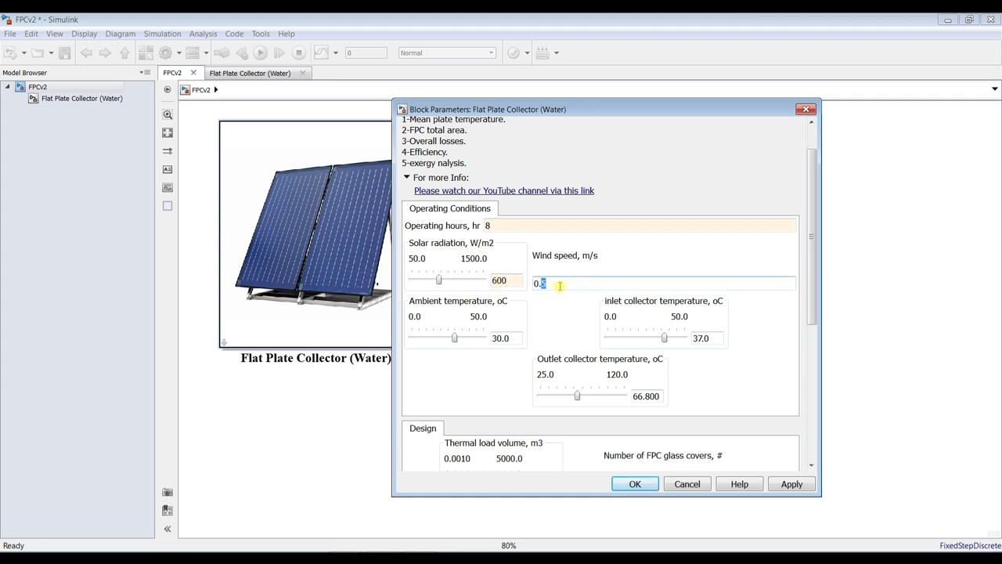
{"action": "type", "text": "1"}
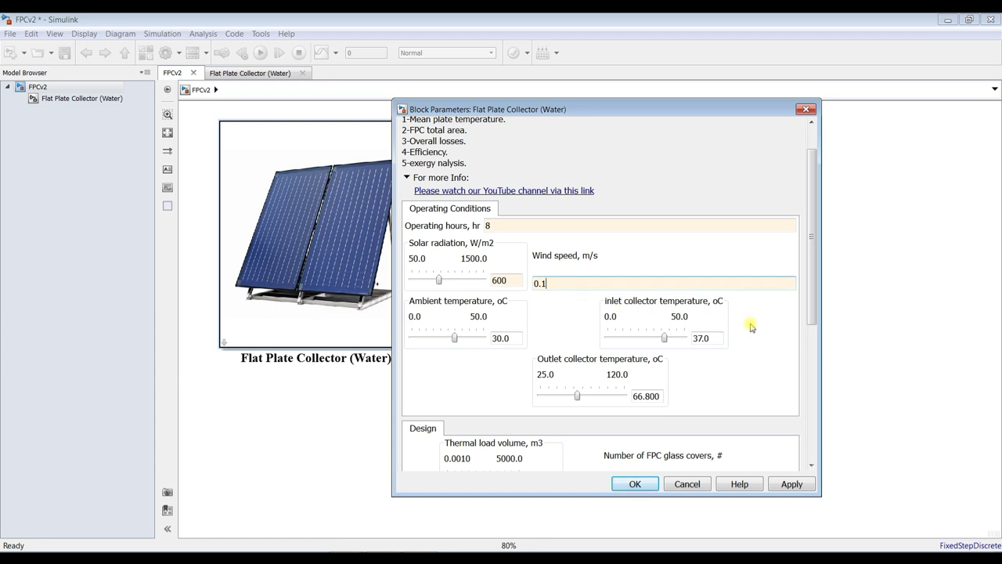
{"action": "scroll", "coordinate": [806, 307], "scroll_direction": "down", "scroll_amount": 1}
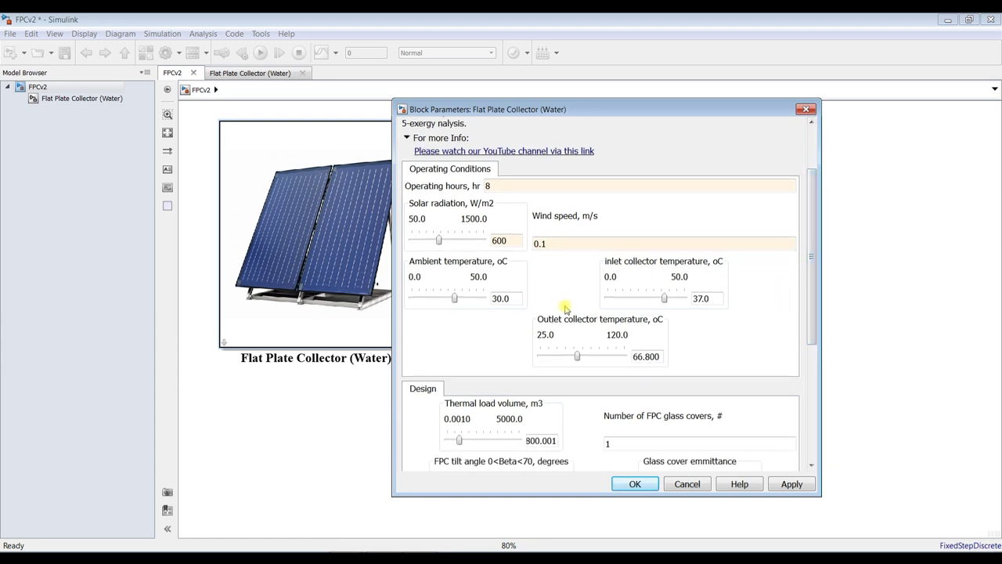
{"action": "double_click", "coordinate": [501, 298]}
{"action": "type", "text": "25"}
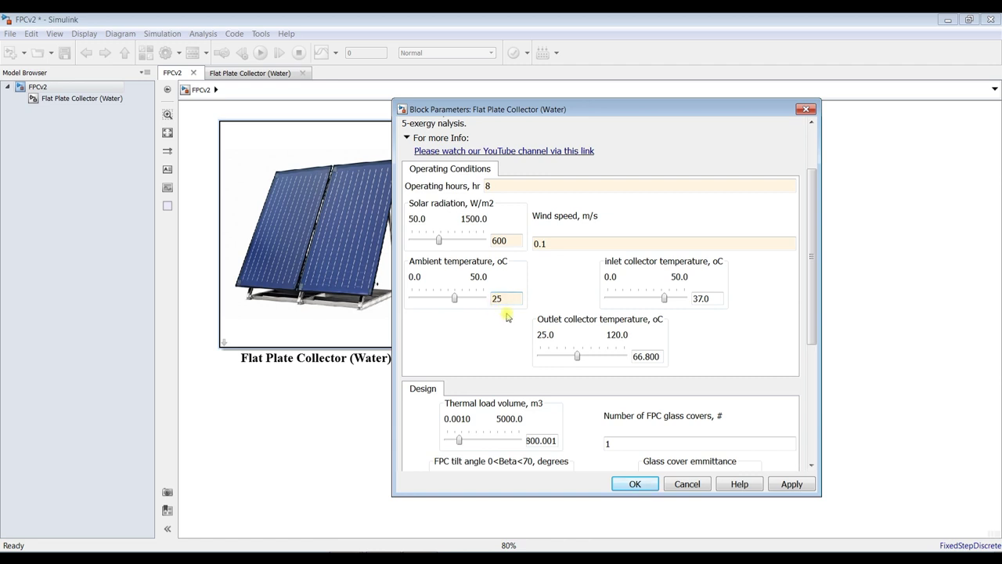
- Set the inlet collector temperature to 20 oC and the outlet collector temperature to 50 oC
{"action": "double_click", "coordinate": [708, 299]}
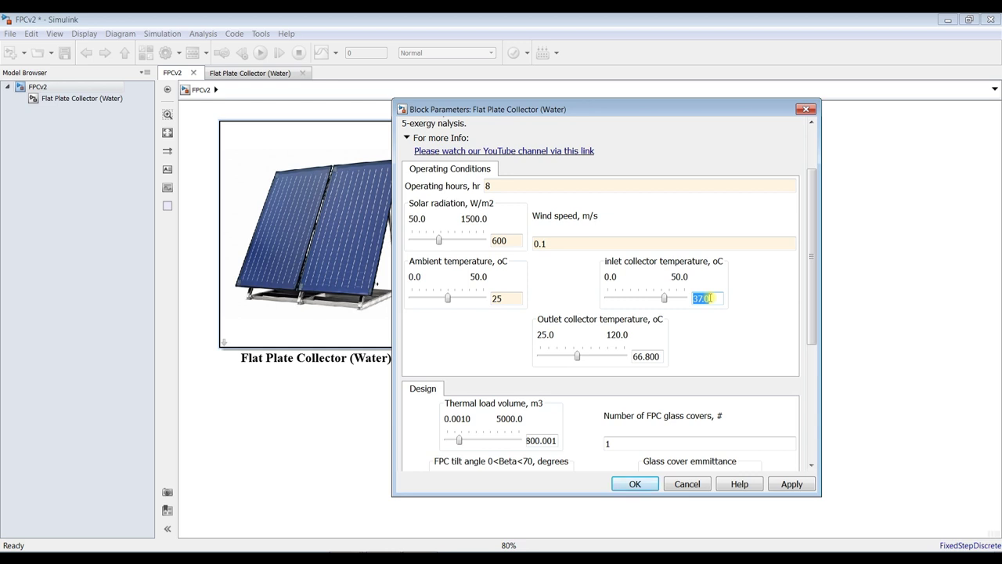
{"action": "type", "text": "20"}
{"action": "left_click_drag", "start_coordinate": [811, 330], "coordinate": [523, 307]}
{"action": "double_click", "coordinate": [650, 321]}
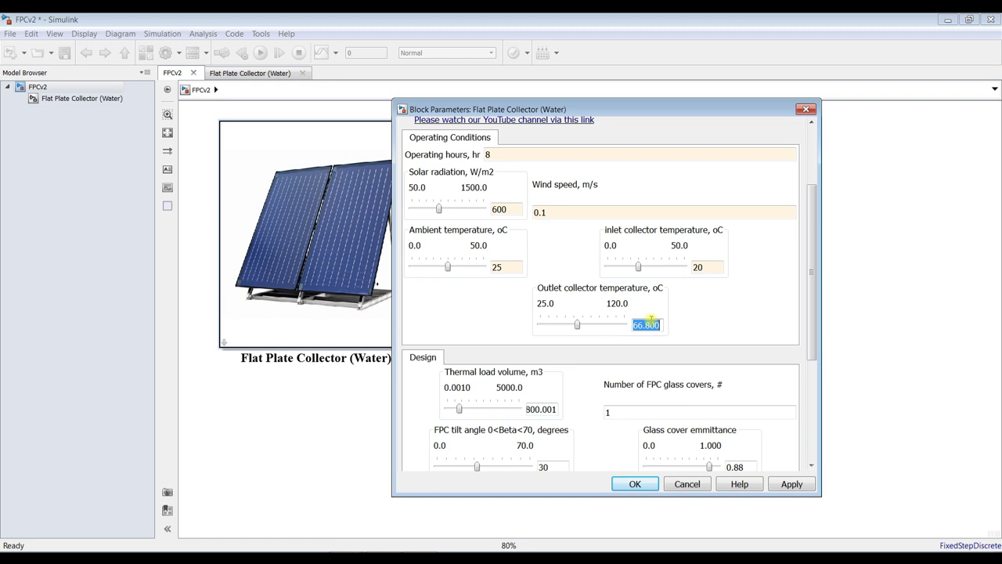
{"action": "type", "text": "50"}
{"action": "key", "text": "Return"}
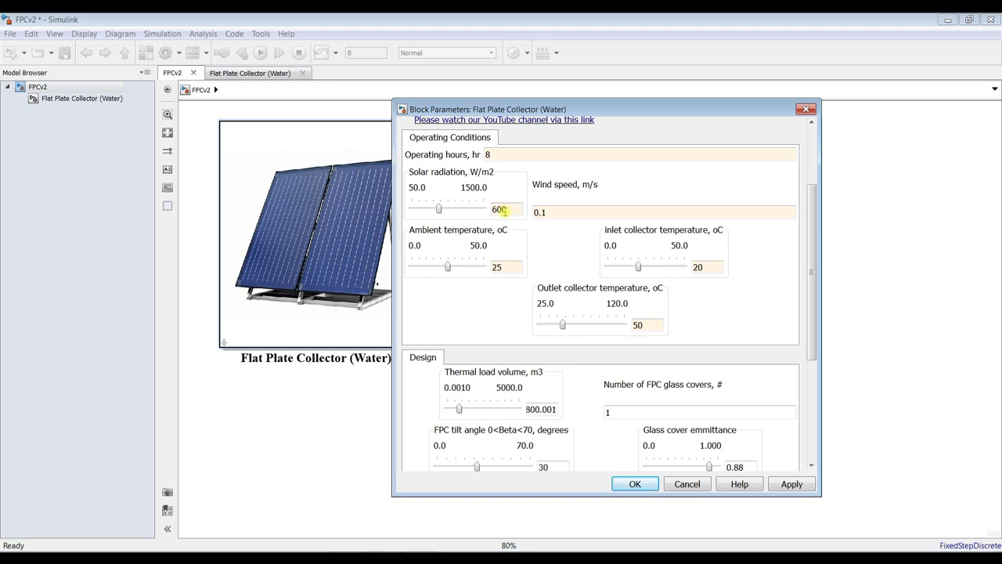
- Set the thermal load volume to 500 m3 in the design parameters and apply the changes
{"action": "left_click_drag", "start_coordinate": [811, 309], "coordinate": [810, 350]}
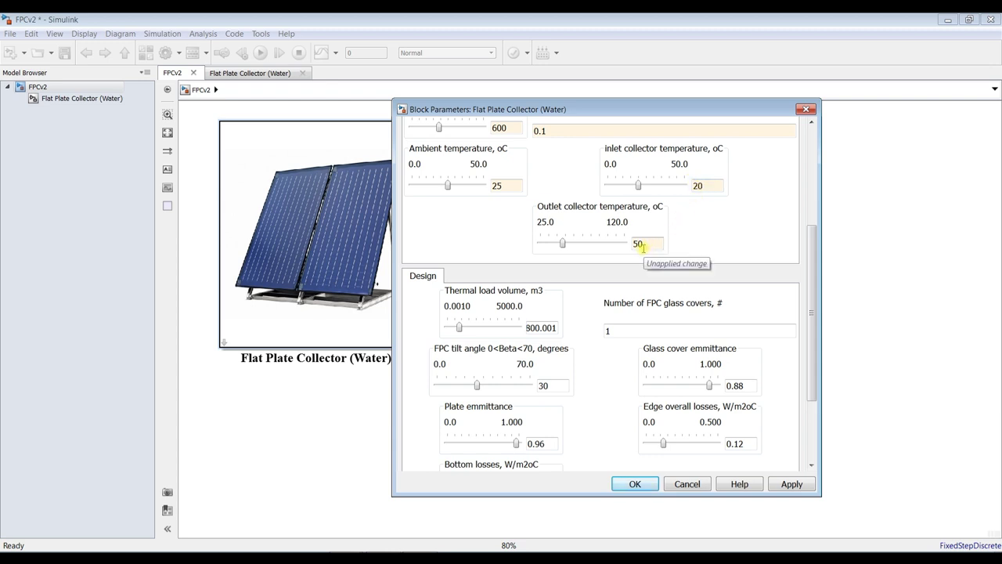
{"action": "double_click", "coordinate": [541, 327]}
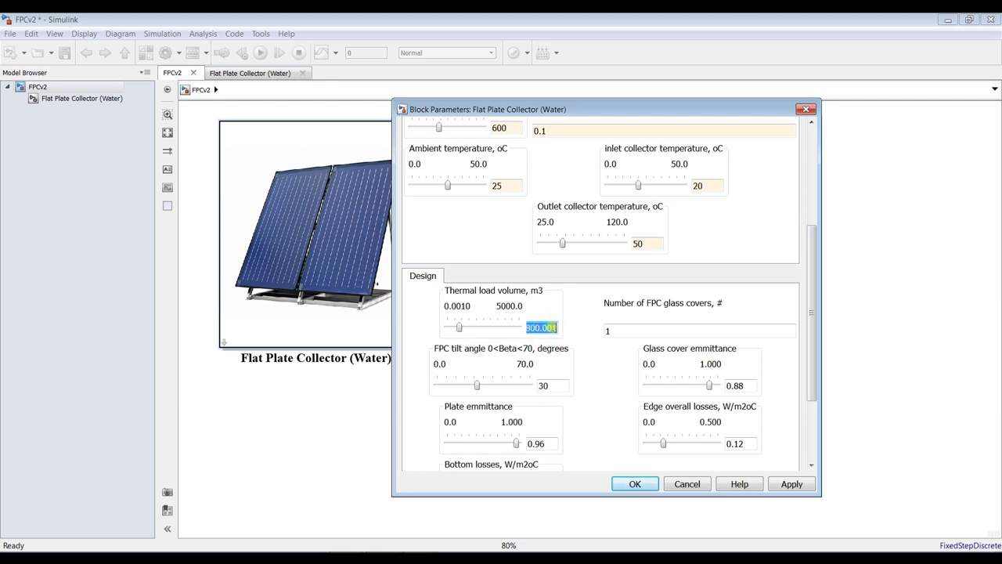
{"action": "type", "text": "500"}
{"action": "left_click", "coordinate": [551, 328]}
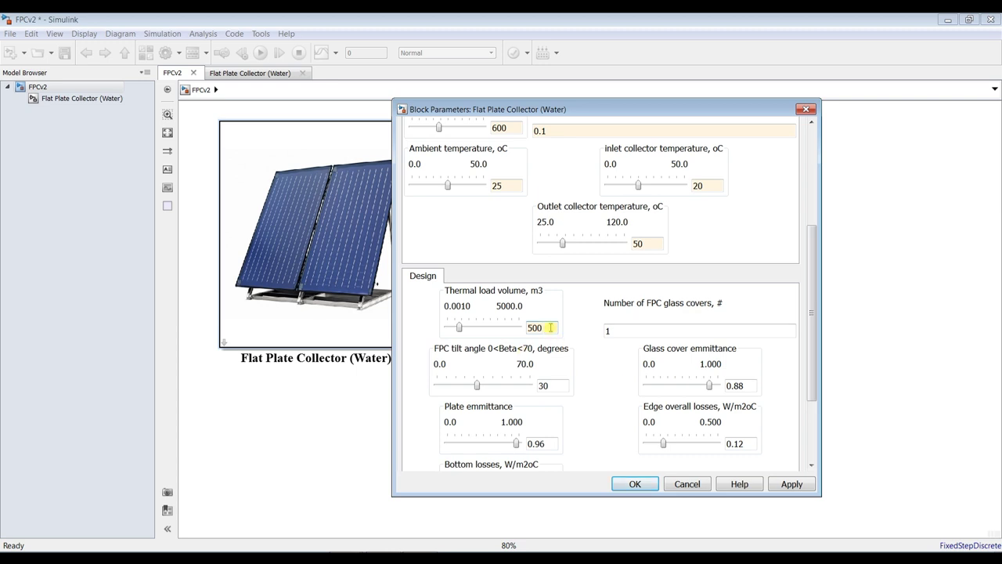
{"action": "type", "text": "0"}
{"action": "double_click", "coordinate": [553, 327]}
{"action": "left_click", "coordinate": [791, 484]}
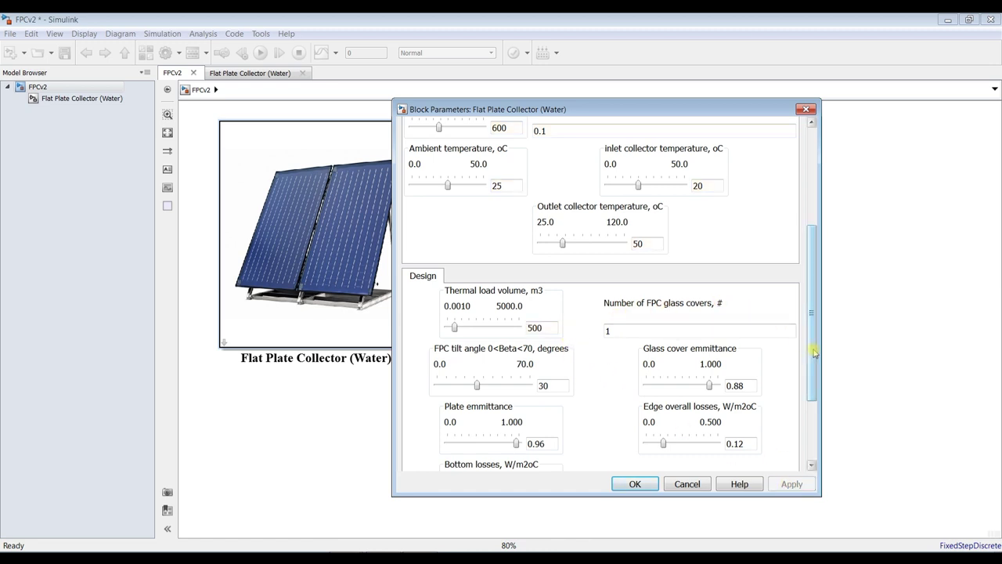
- Set the FPC tilt angle to 45 degrees, leaving the number of glass covers and the glass cover emittance as they are
{"action": "scroll", "coordinate": [814, 352], "scroll_direction": "down", "scroll_amount": 3}
{"action": "double_click", "coordinate": [630, 274]}
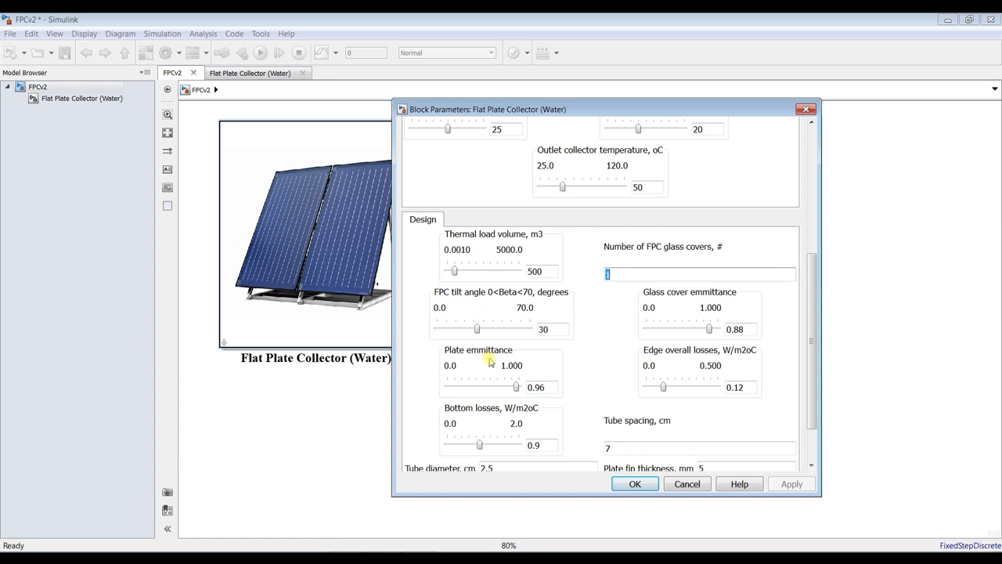
{"action": "double_click", "coordinate": [561, 330]}
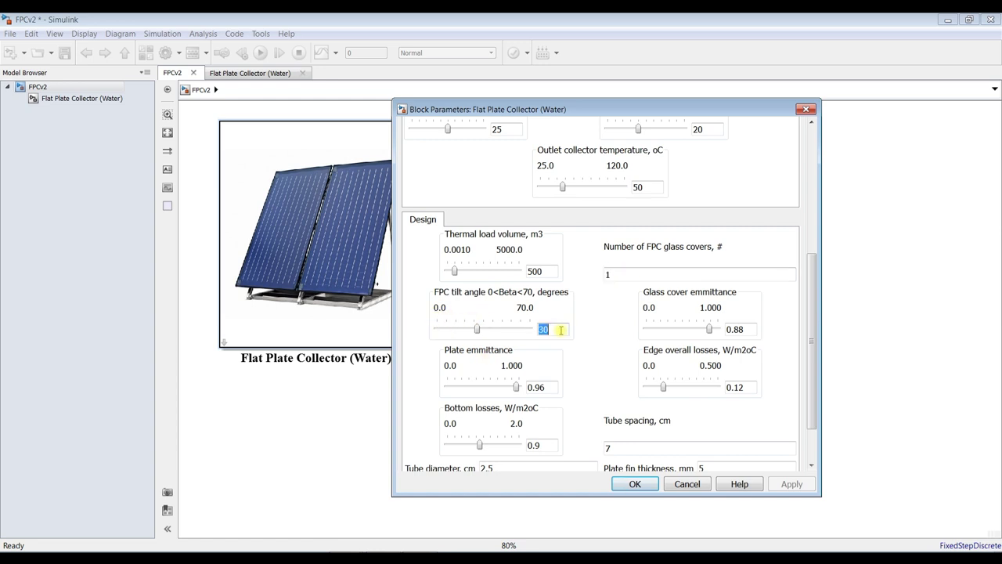
{"action": "type", "text": "45"}
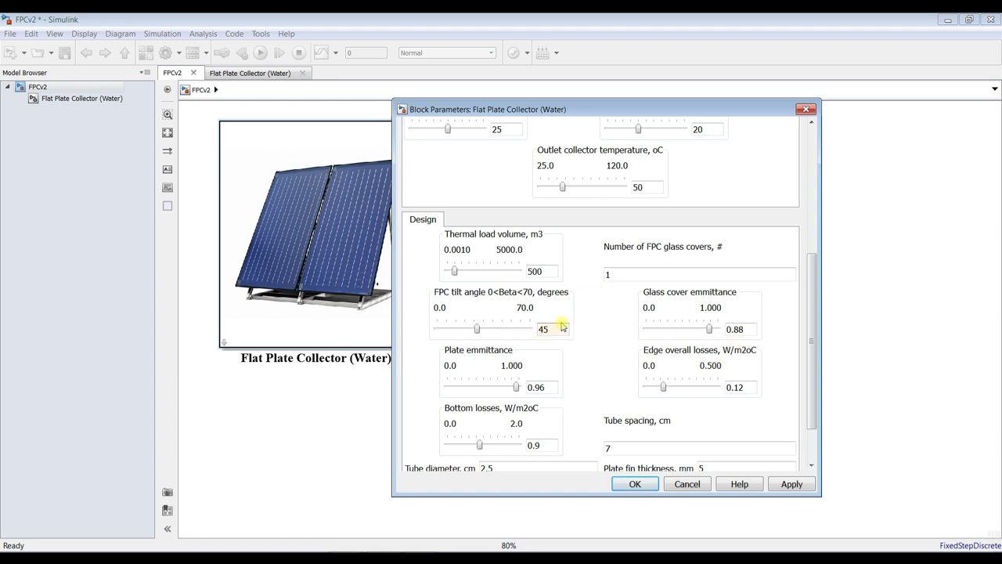
{"action": "double_click", "coordinate": [753, 330]}
{"action": "double_click", "coordinate": [551, 388]}
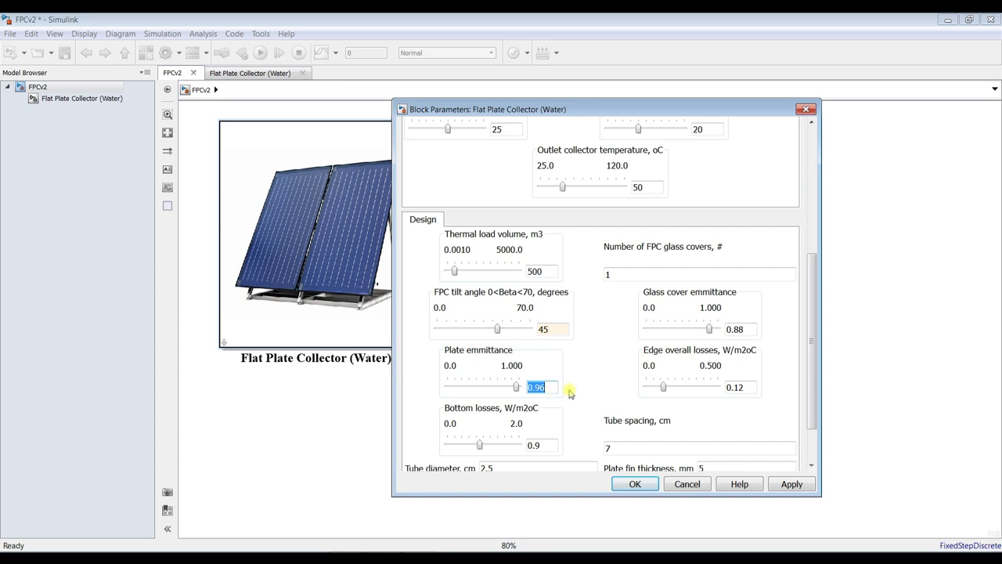
- Set and apply edge overall losses of 0.15 W/m2oC, and change the plate emittance to 0.95
{"action": "double_click", "coordinate": [753, 389]}
{"action": "left_click_drag", "start_coordinate": [815, 385], "coordinate": [815, 418]}
{"action": "double_click", "coordinate": [742, 326]}
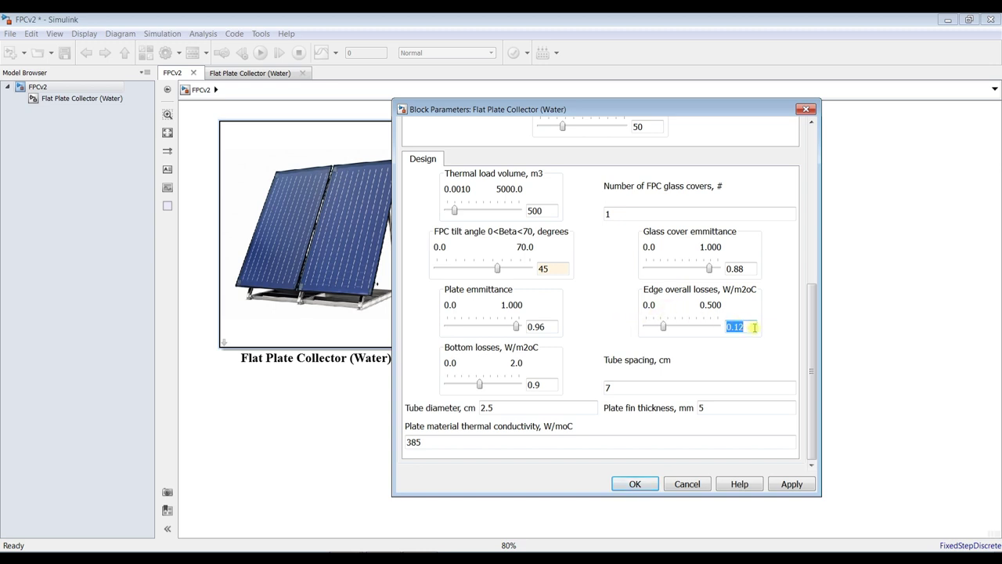
{"action": "type", "text": "0"}
{"action": "left_click", "coordinate": [792, 484]}
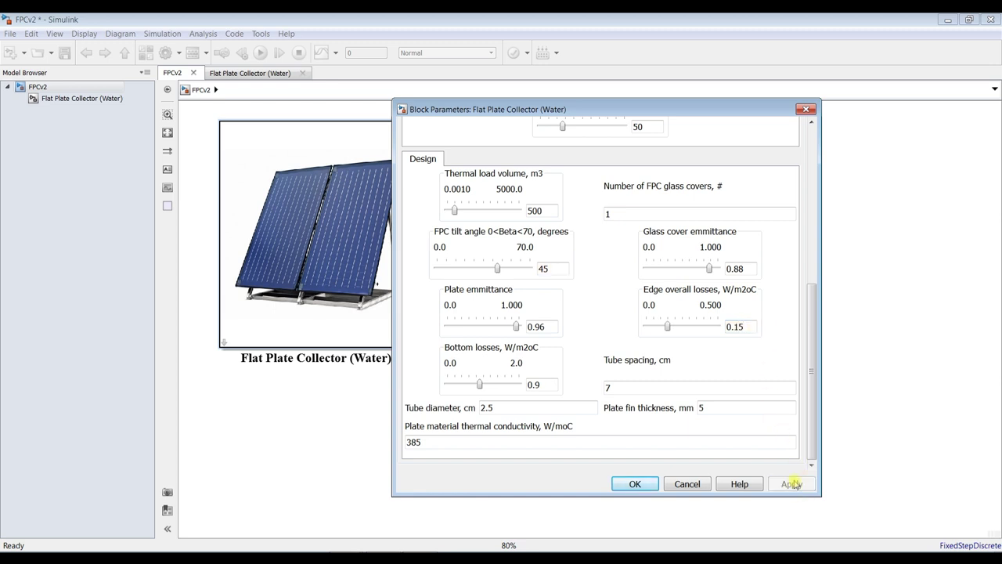
{"action": "double_click", "coordinate": [543, 328]}
{"action": "type", "text": "9"}
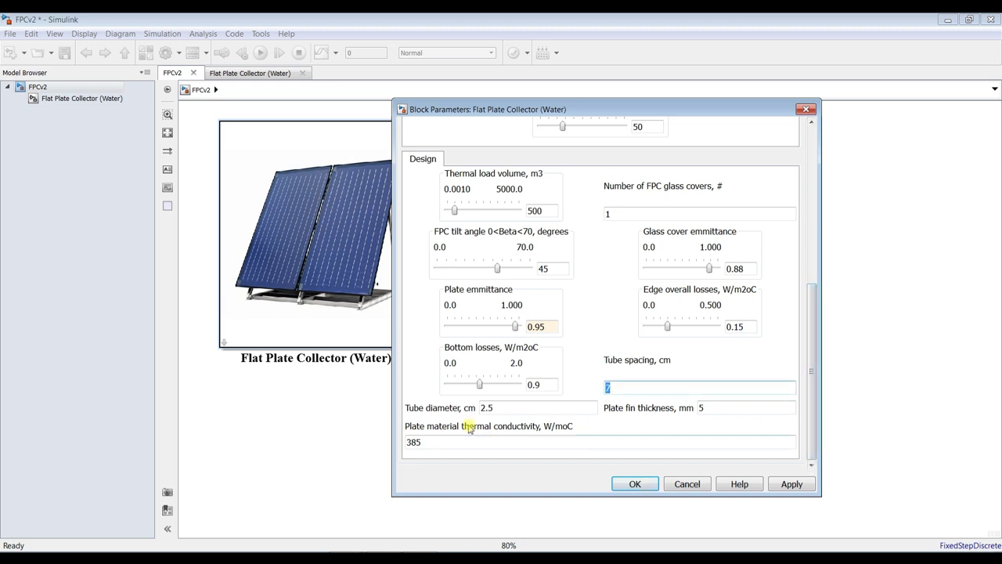
- Set the tube diameter to 2 cm and review the plate fin thickness and plate material thermal conductivity
{"action": "left_click", "coordinate": [489, 408]}
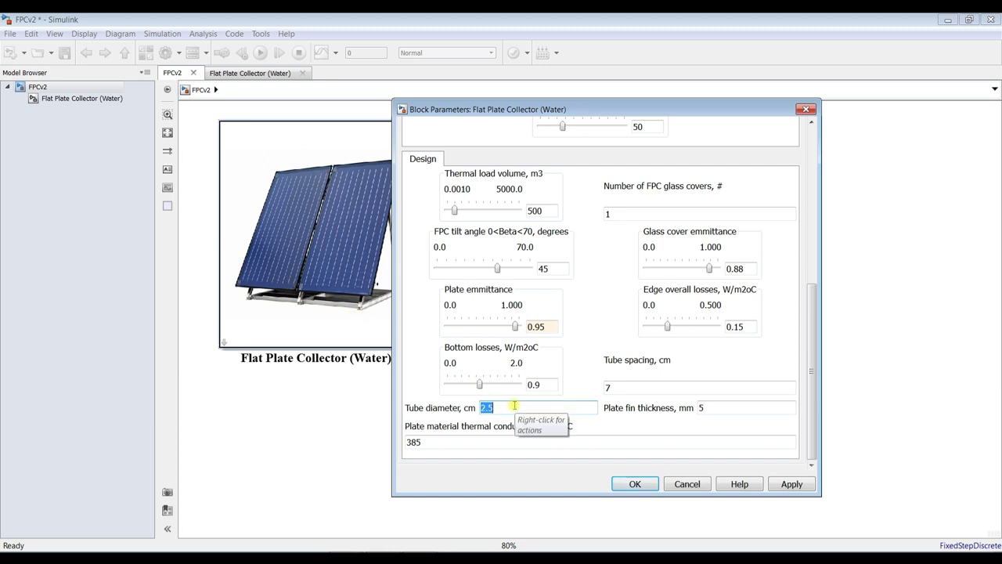
{"action": "type", "text": "2"}
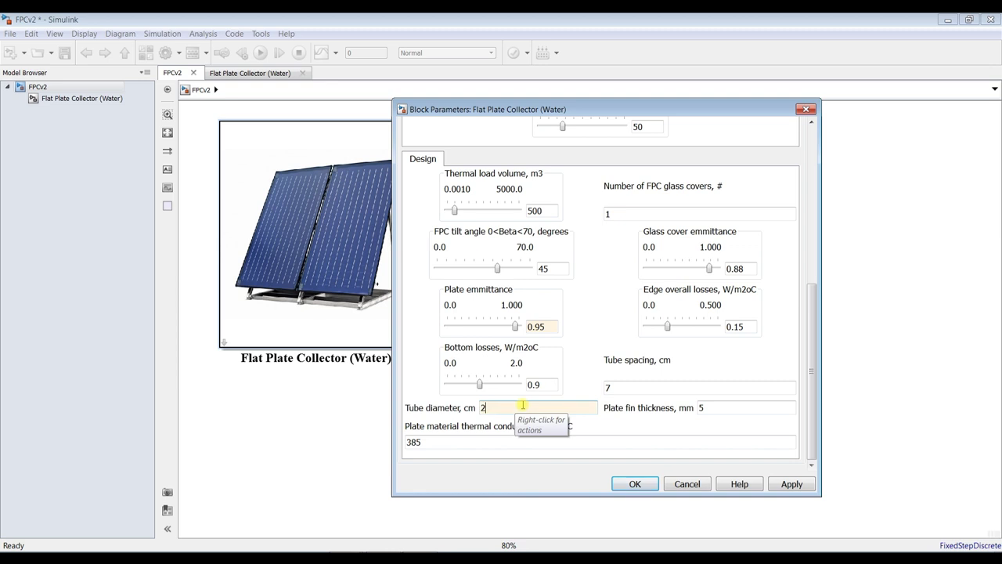
{"action": "double_click", "coordinate": [701, 407]}
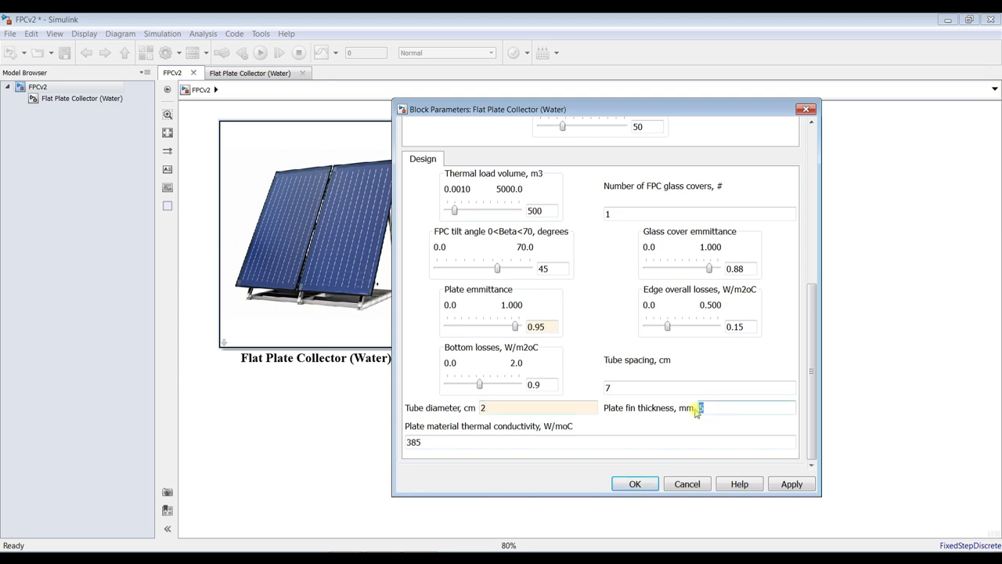
{"action": "scroll", "coordinate": [806, 434], "scroll_direction": "up", "scroll_amount": 2}
{"action": "scroll", "coordinate": [806, 434], "scroll_direction": "down", "scroll_amount": 2}
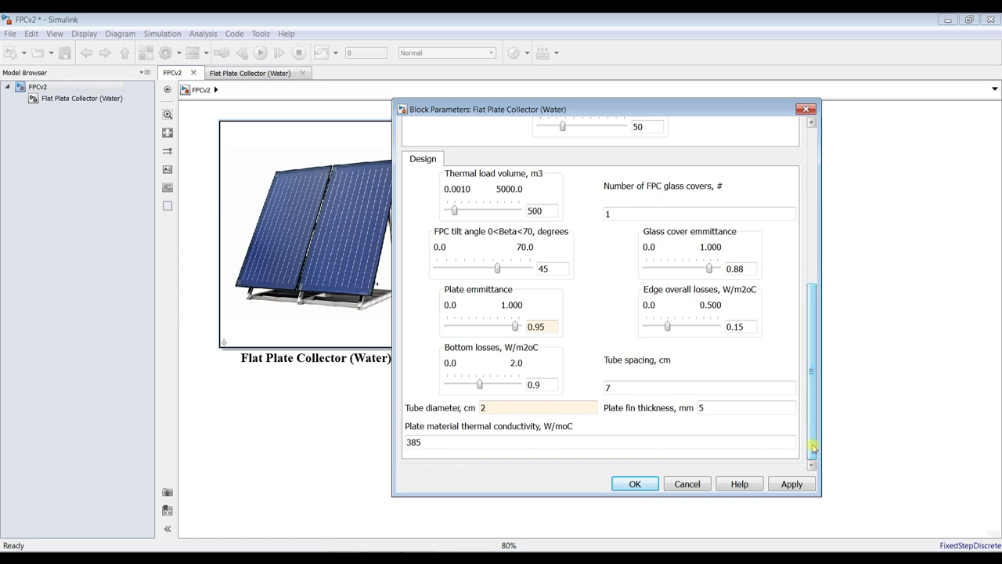
{"action": "double_click", "coordinate": [707, 407]}
{"action": "double_click", "coordinate": [433, 442]}
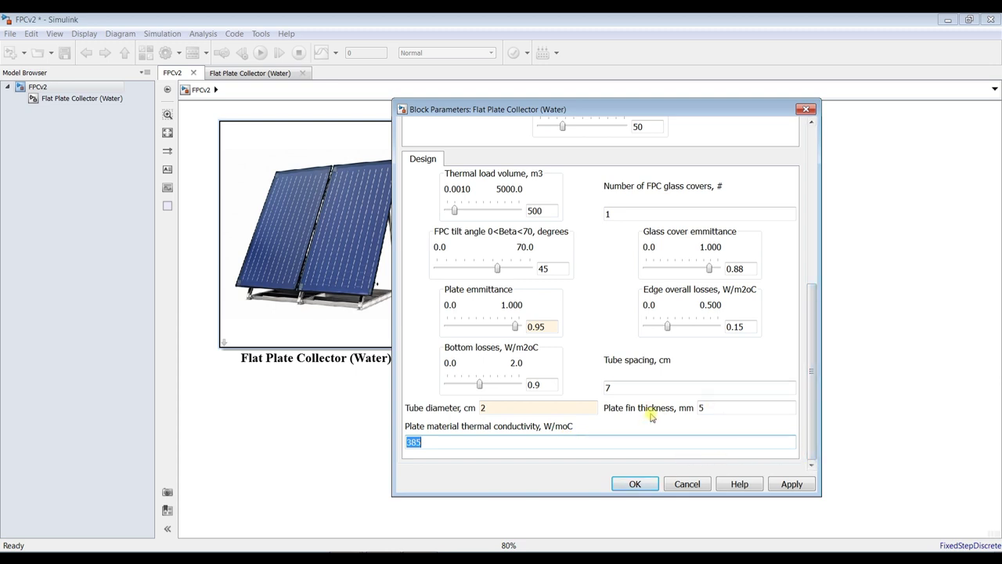
- Set the tube spacing to 10 cm, apply the collector parameters and close the block's dialog
{"action": "double_click", "coordinate": [628, 390]}
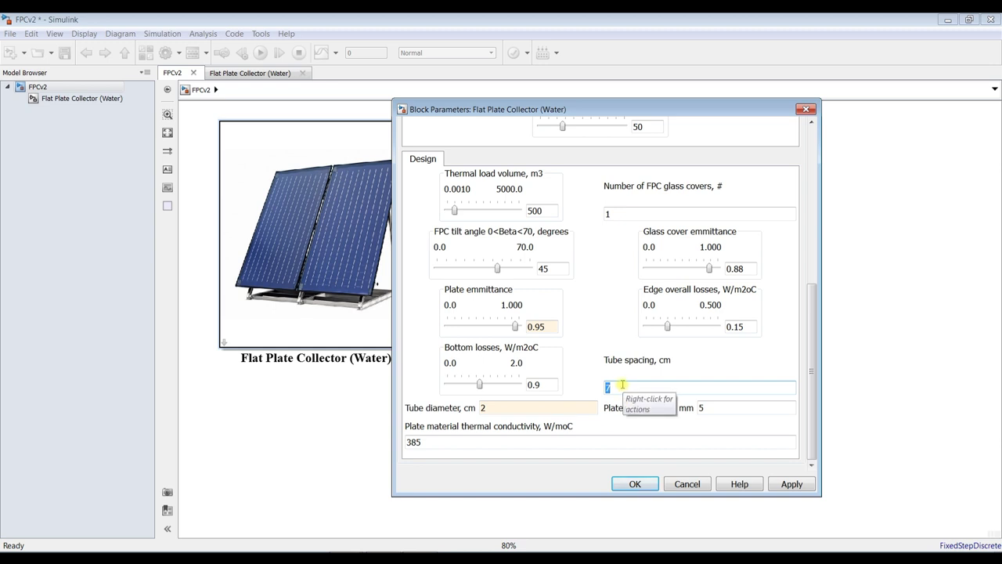
{"action": "type", "text": "10"}
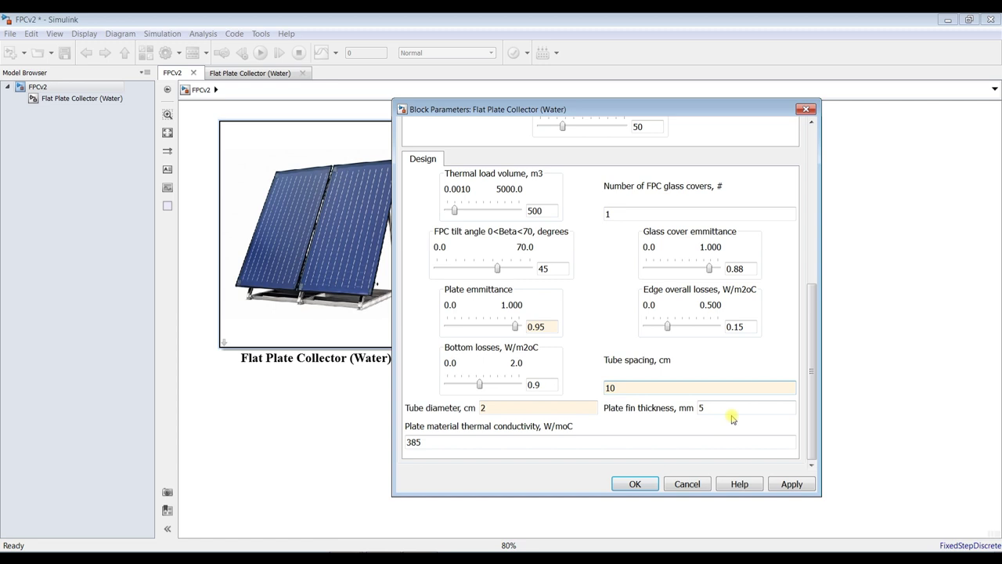
{"action": "double_click", "coordinate": [632, 388]}
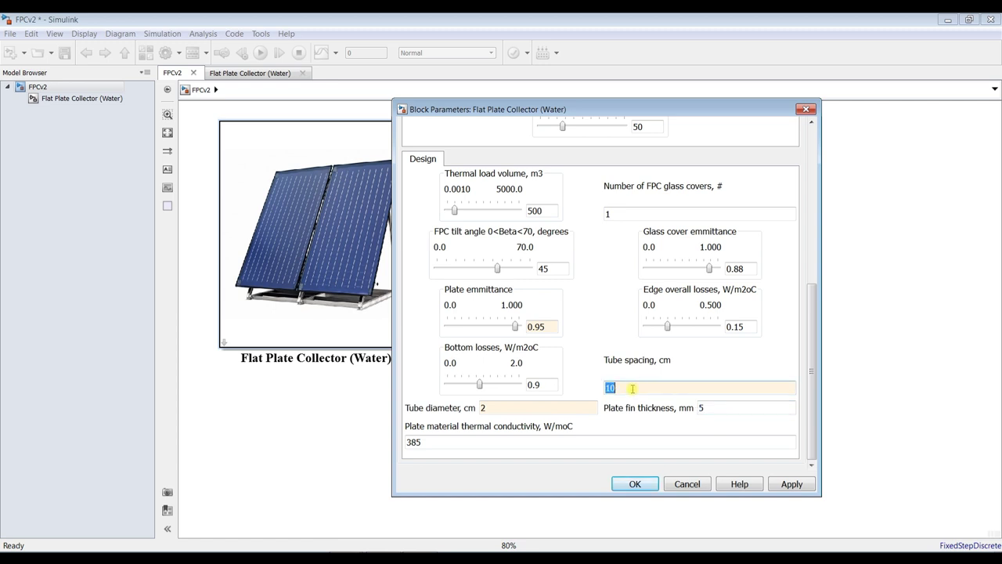
{"action": "double_click", "coordinate": [719, 408]}
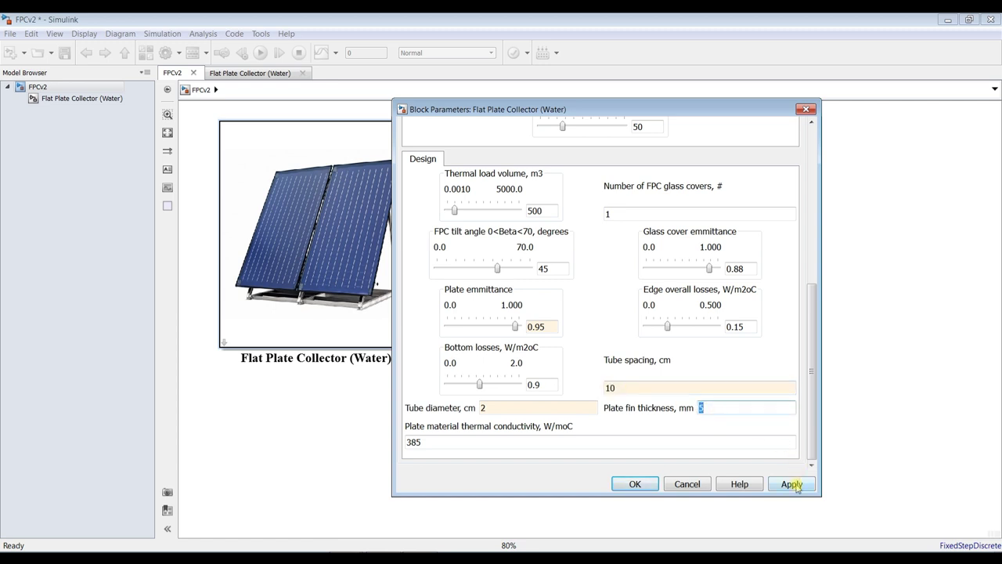
{"action": "scroll", "coordinate": [805, 446], "scroll_direction": "up", "scroll_amount": 10}
{"action": "scroll", "coordinate": [798, 462], "scroll_direction": "down", "scroll_amount": 1}
{"action": "left_click", "coordinate": [789, 483]}
{"action": "left_click", "coordinate": [635, 484]}
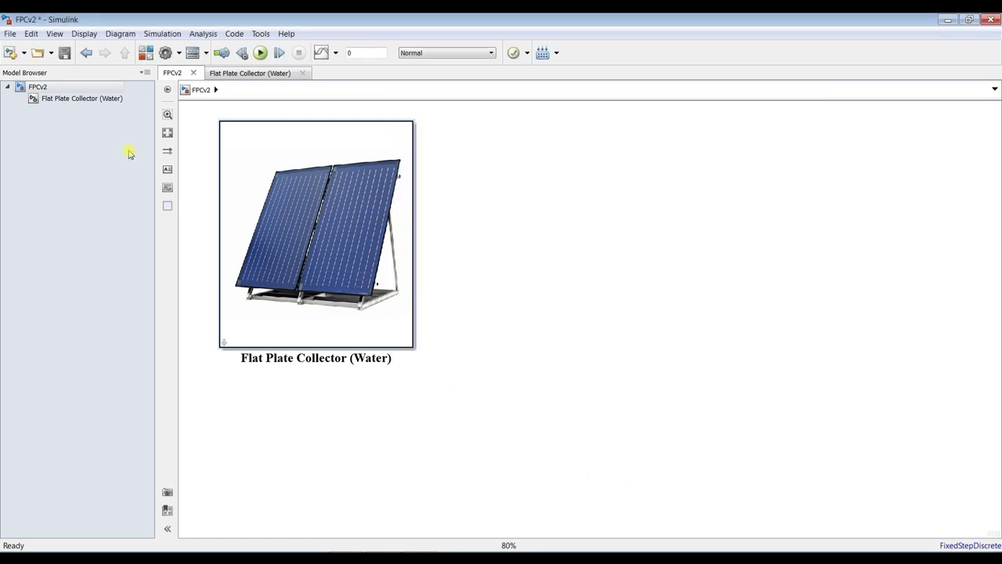
- Open the Flat Plate Collector (Water) subsystem and examine the full diagram with its inputs, FPC water block and outputs
{"action": "left_click", "coordinate": [91, 98]}
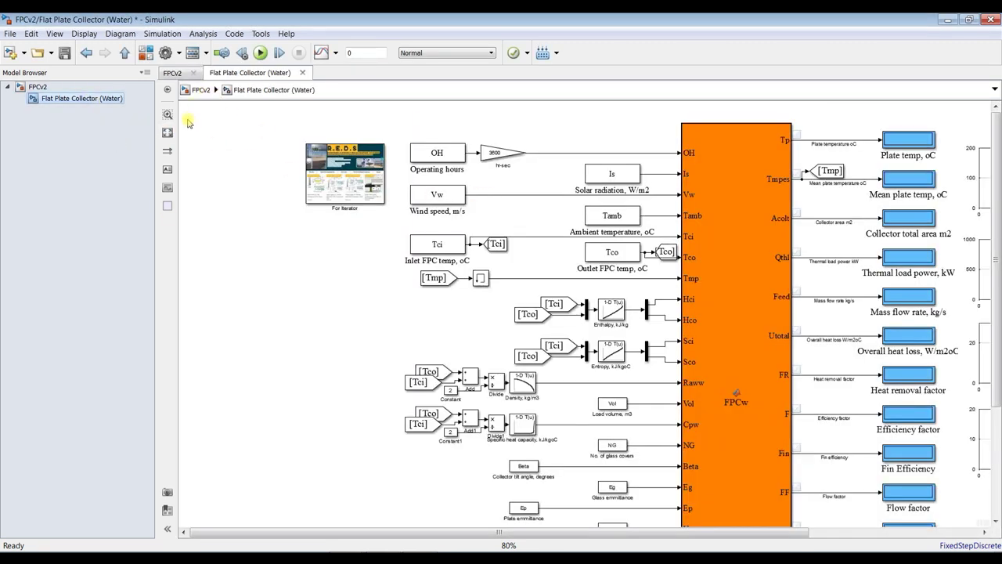
{"action": "left_click", "coordinate": [167, 133]}
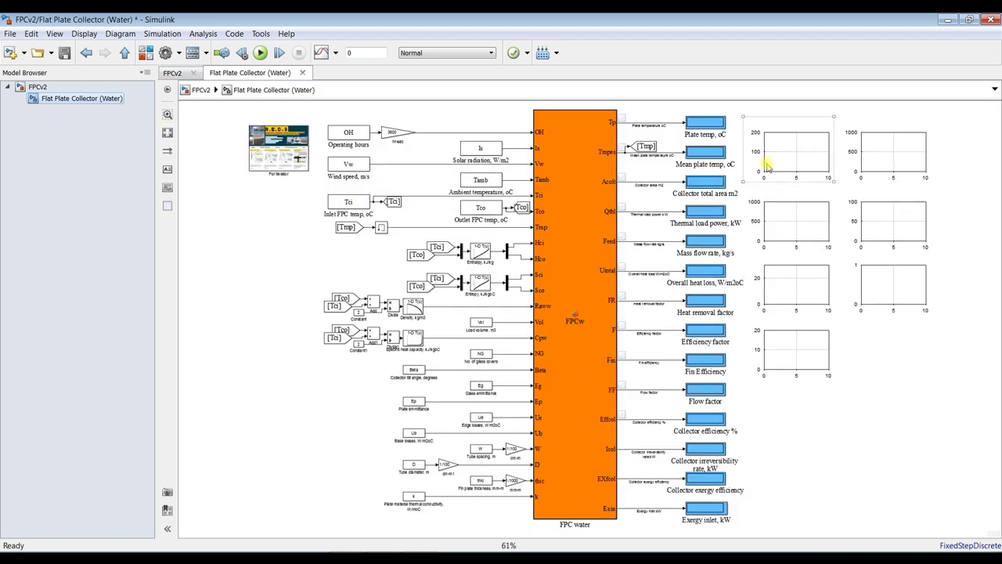
{"action": "scroll", "coordinate": [694, 140], "scroll_direction": "up", "scroll_amount": 5}
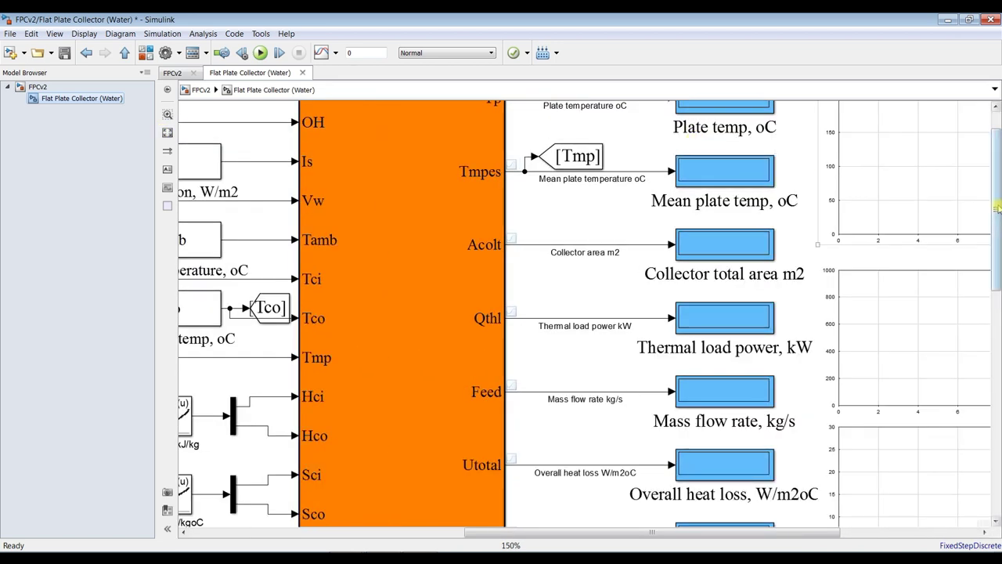
{"action": "left_click_drag", "start_coordinate": [996, 210], "coordinate": [996, 194]}
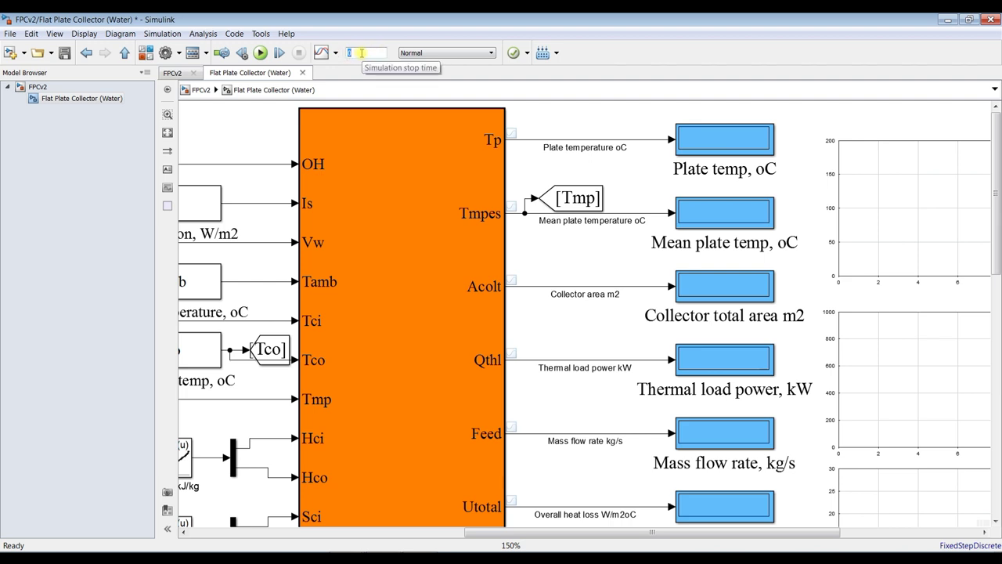
{"action": "scroll", "coordinate": [537, 137], "scroll_direction": "up", "scroll_amount": 3}
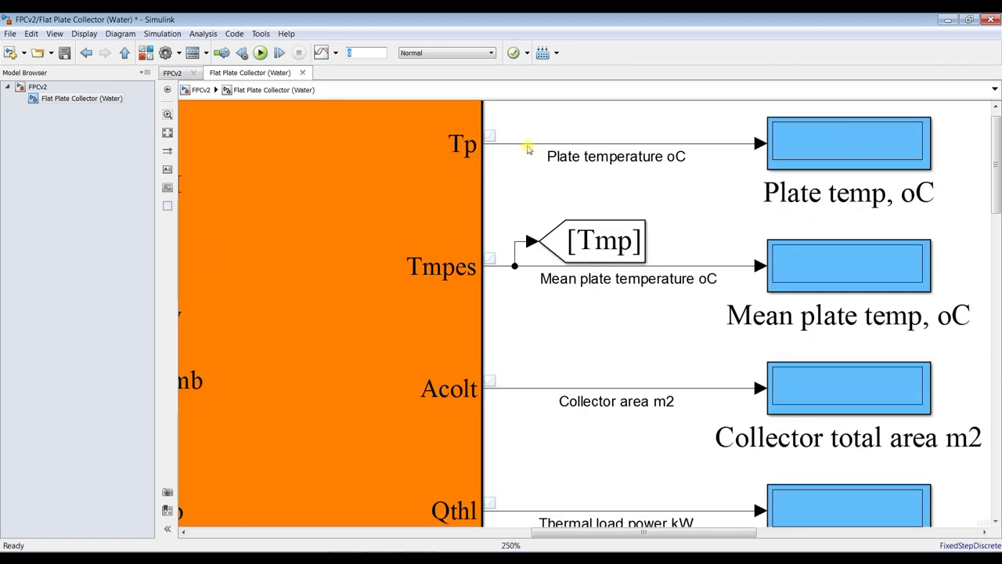
{"action": "left_click", "coordinate": [528, 148]}
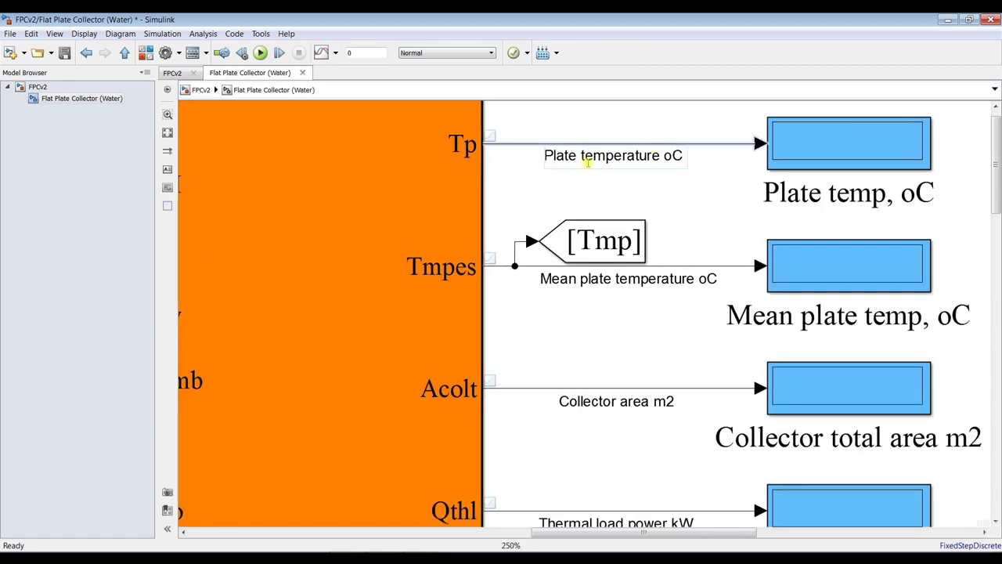
{"action": "scroll", "coordinate": [540, 182], "scroll_direction": "down", "scroll_amount": 2}
{"action": "scroll", "coordinate": [540, 180], "scroll_direction": "down", "scroll_amount": 6}
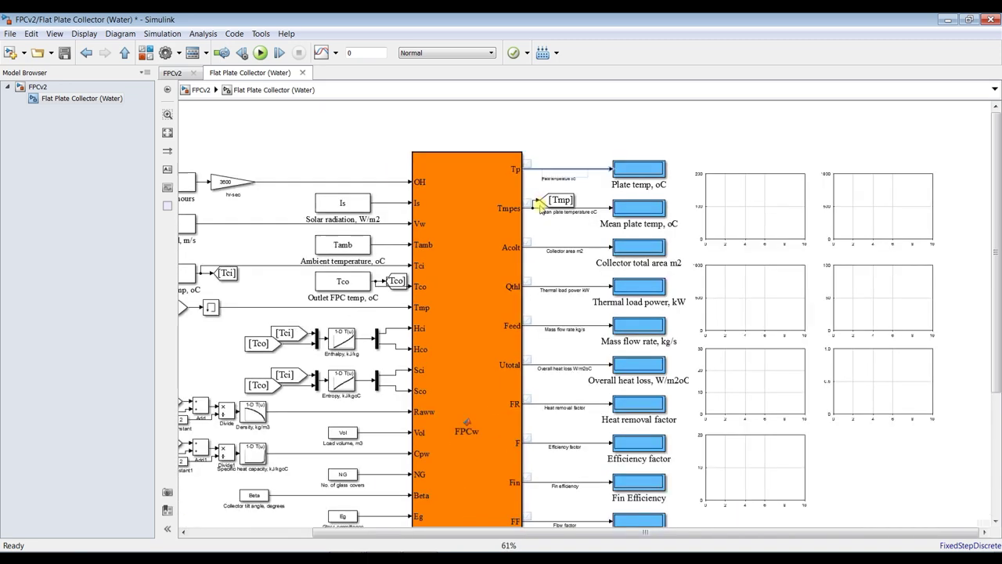
{"action": "scroll", "coordinate": [413, 310], "scroll_direction": "down", "scroll_amount": 1}
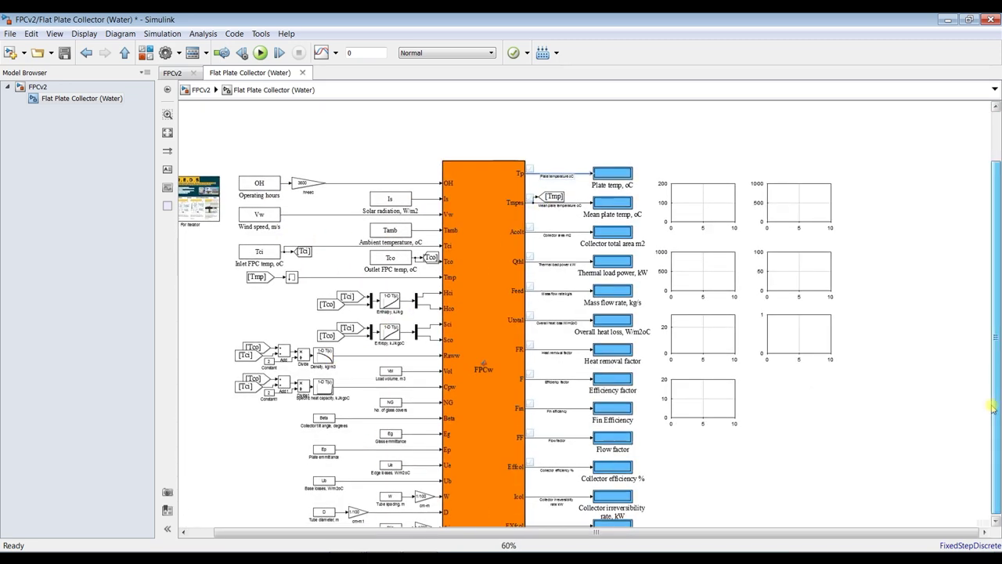
{"action": "left_click_drag", "start_coordinate": [995, 288], "coordinate": [996, 313]}
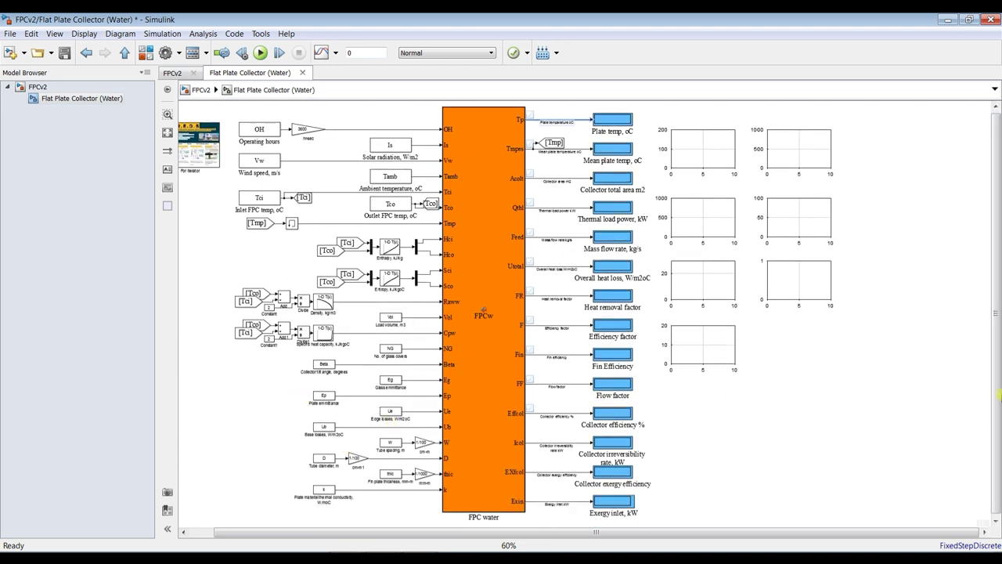
{"action": "left_click_drag", "start_coordinate": [997, 331], "coordinate": [999, 329]}
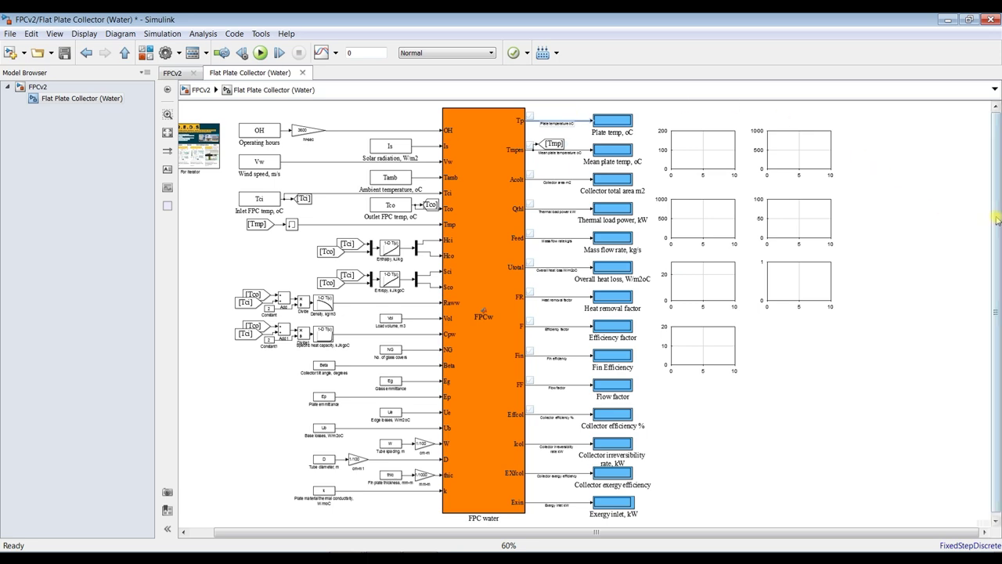
- Examine the FPC water block's output displays one by one, from plate temperature through collector efficiency to exergy inlet
{"action": "scroll", "coordinate": [588, 143], "scroll_direction": "up", "scroll_amount": 2}
{"action": "scroll", "coordinate": [589, 143], "scroll_direction": "up", "scroll_amount": 3}
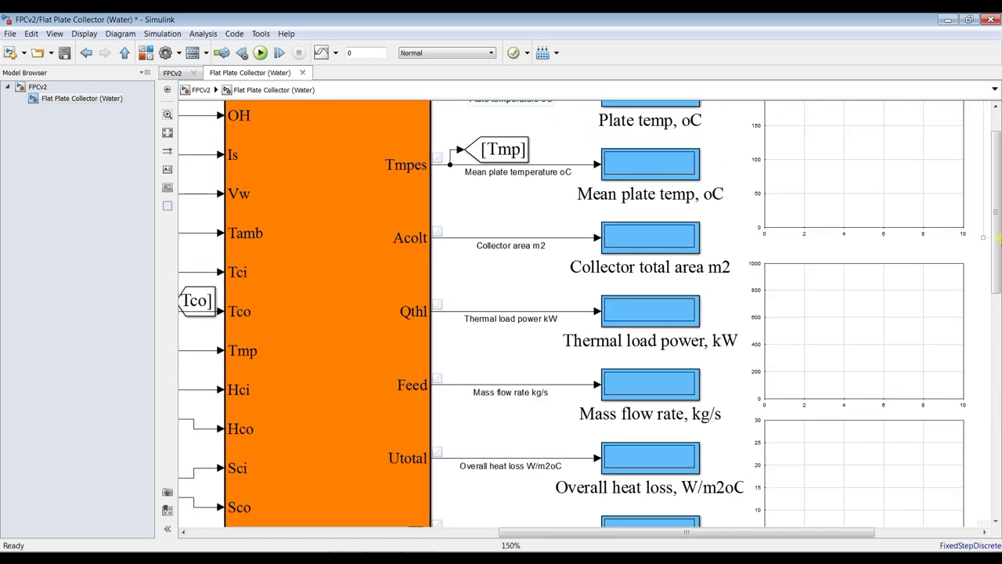
{"action": "scroll", "coordinate": [998, 238], "scroll_direction": "right", "scroll_amount": 2}
{"action": "left_click_drag", "start_coordinate": [997, 241], "coordinate": [474, 59]}
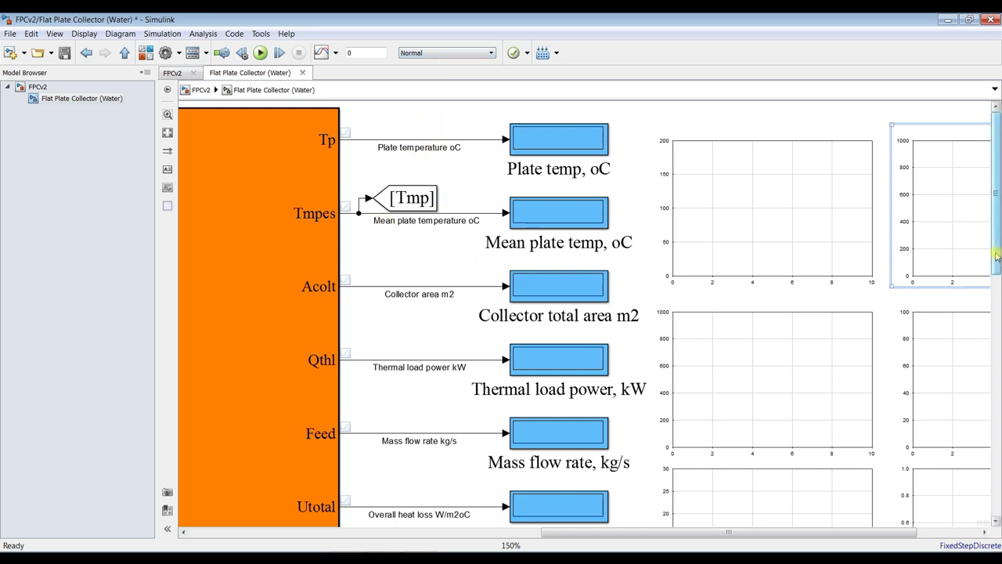
{"action": "scroll", "coordinate": [995, 309], "scroll_direction": "down", "scroll_amount": 2}
{"action": "scroll", "coordinate": [475, 205], "scroll_direction": "down", "scroll_amount": 2}
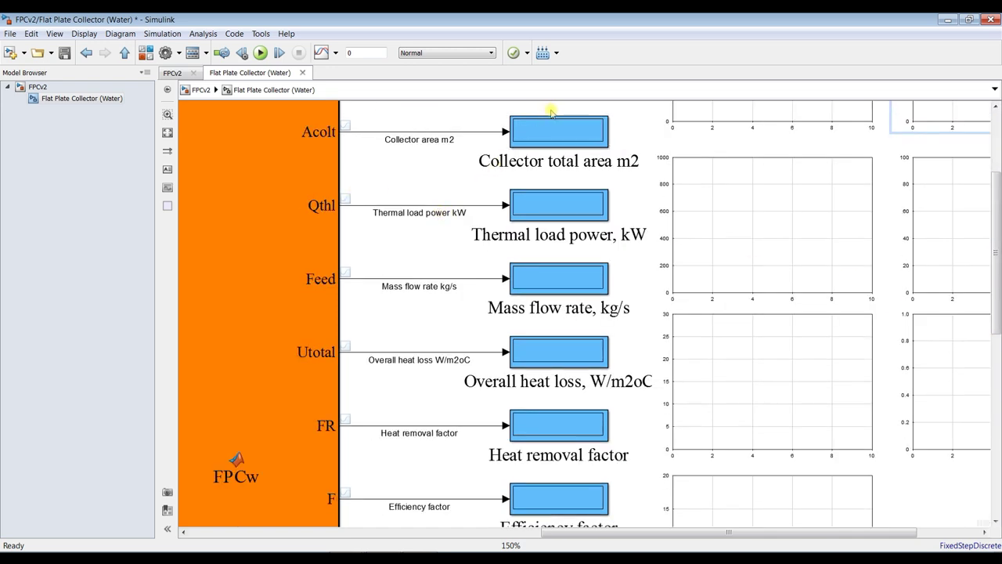
{"action": "left_click", "coordinate": [536, 234]}
{"action": "left_click", "coordinate": [321, 283]}
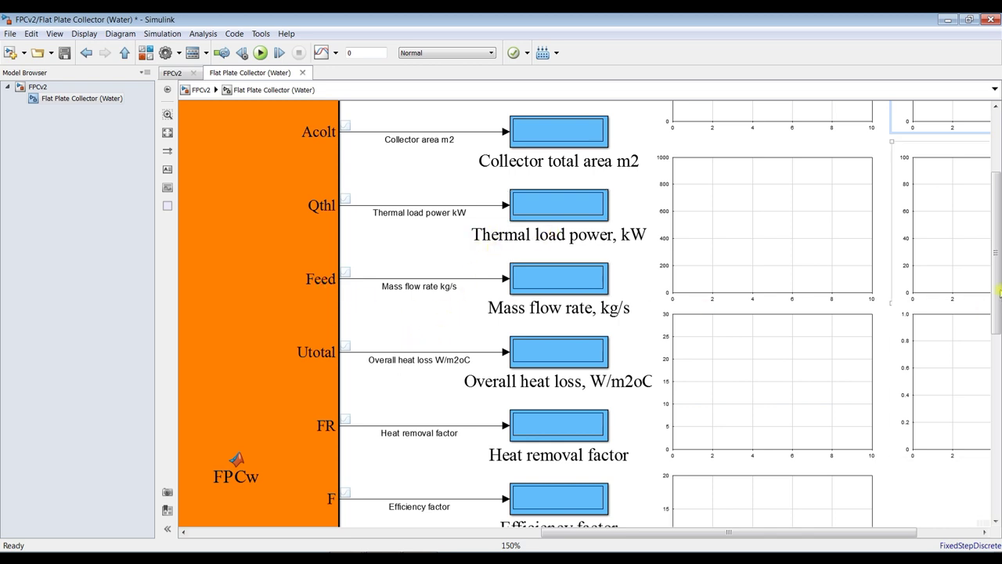
{"action": "left_click_drag", "start_coordinate": [995, 310], "coordinate": [994, 319]}
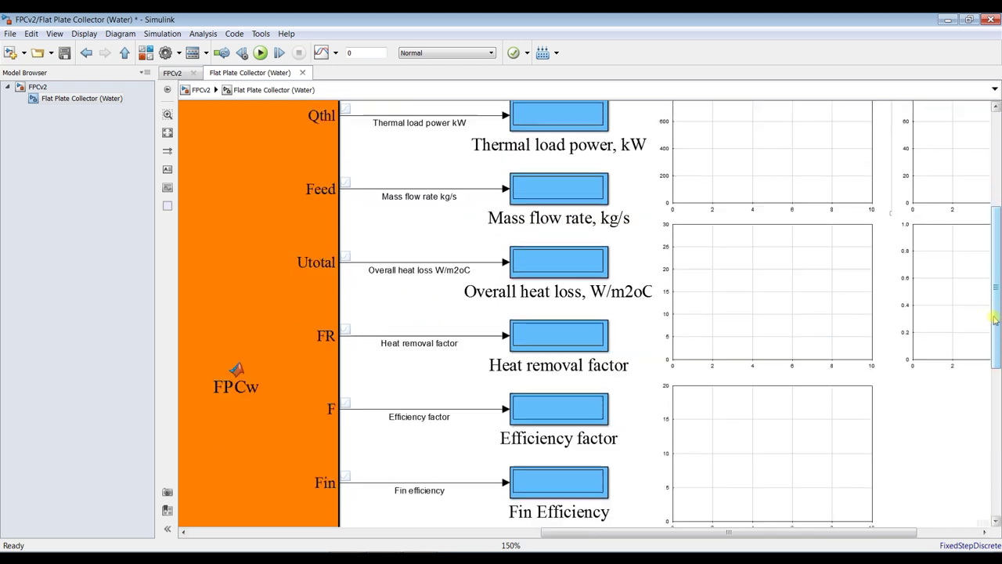
{"action": "left_click", "coordinate": [949, 335]}
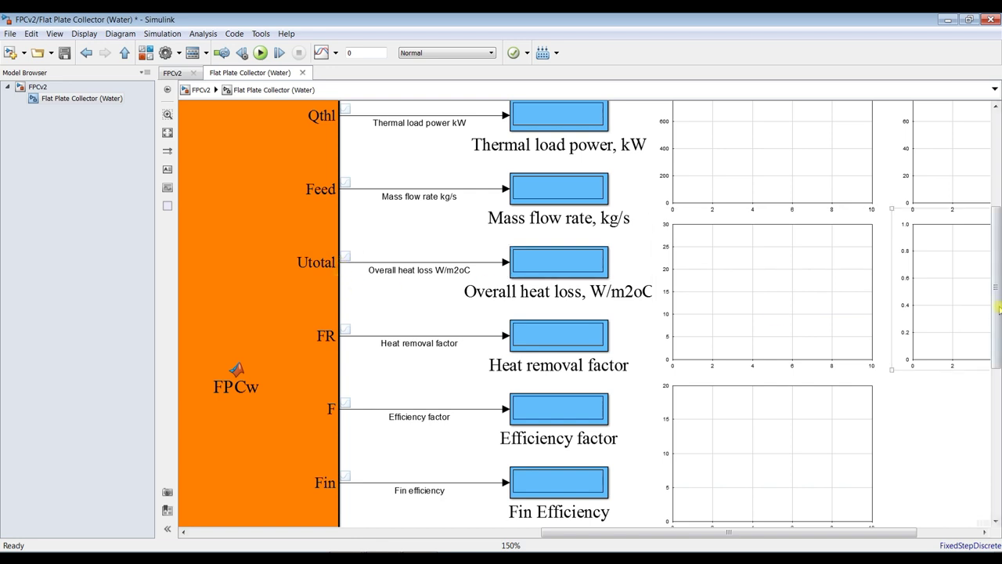
{"action": "left_click_drag", "start_coordinate": [998, 310], "coordinate": [965, 378]}
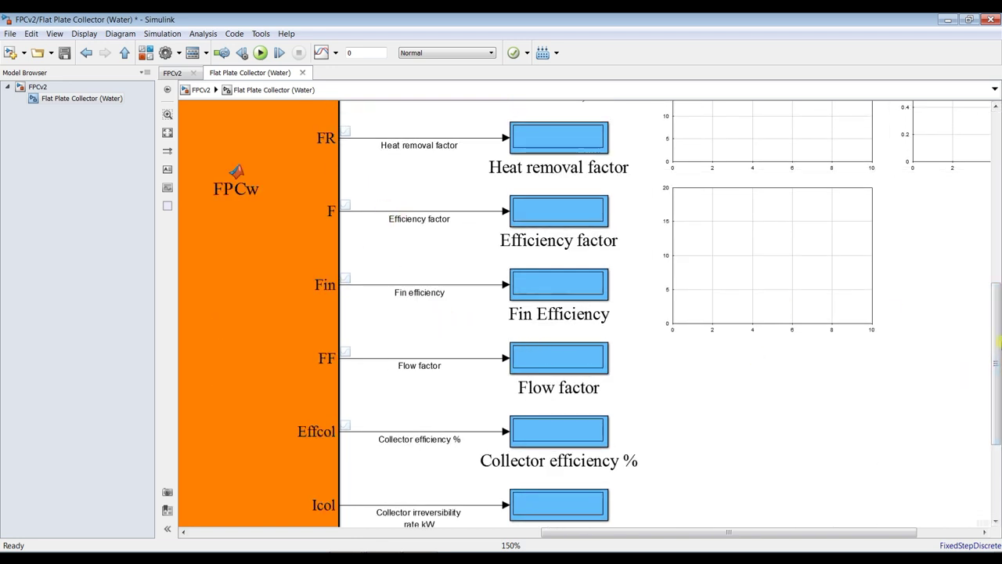
{"action": "left_click_drag", "start_coordinate": [998, 329], "coordinate": [996, 421]}
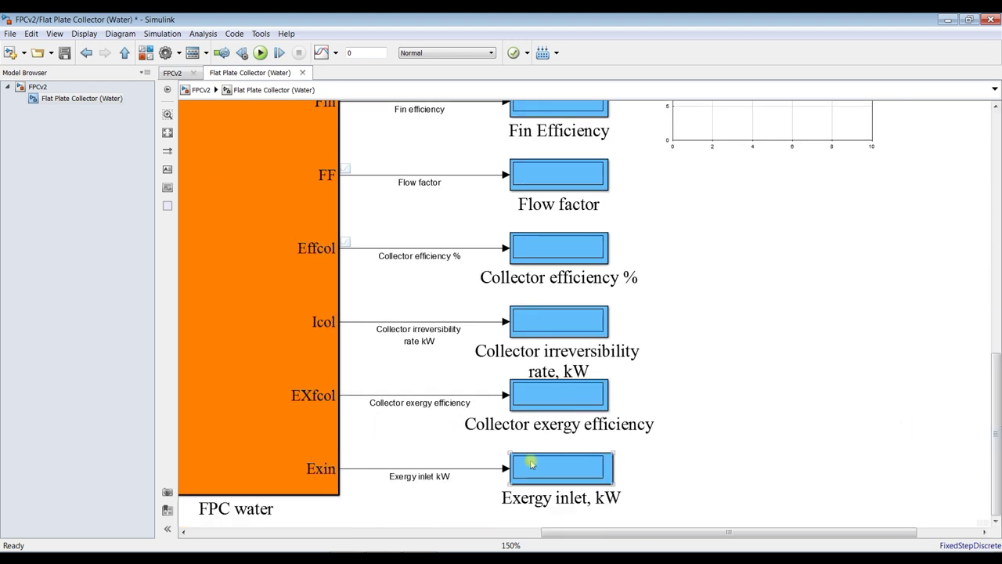
- Open the FPC water function block to look at its contents
{"action": "left_click", "coordinate": [528, 386]}
{"action": "left_click", "coordinate": [235, 173]}
{"action": "double_click", "coordinate": [261, 193]}
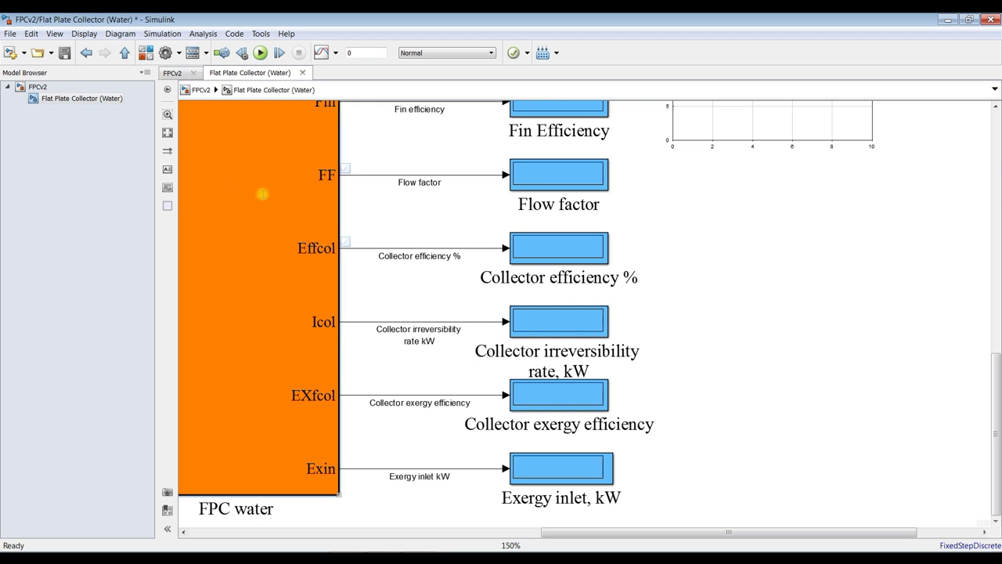
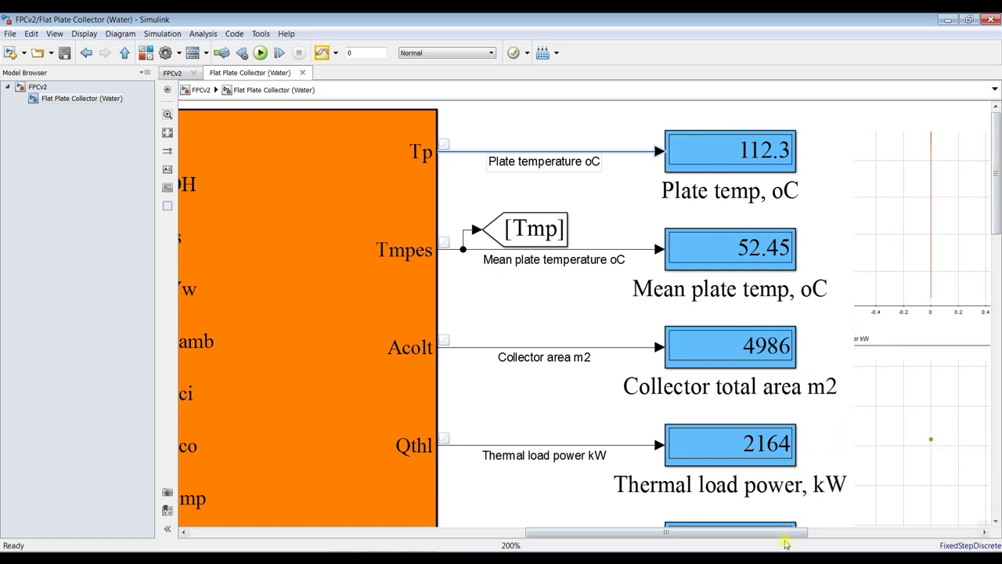
- Examine the plots beside the FPC water outputs, covering mean plate temperature, collector area, thermal load, mass flow rate, factors and overall heat loss
{"action": "left_click_drag", "start_coordinate": [780, 534], "coordinate": [916, 534]}
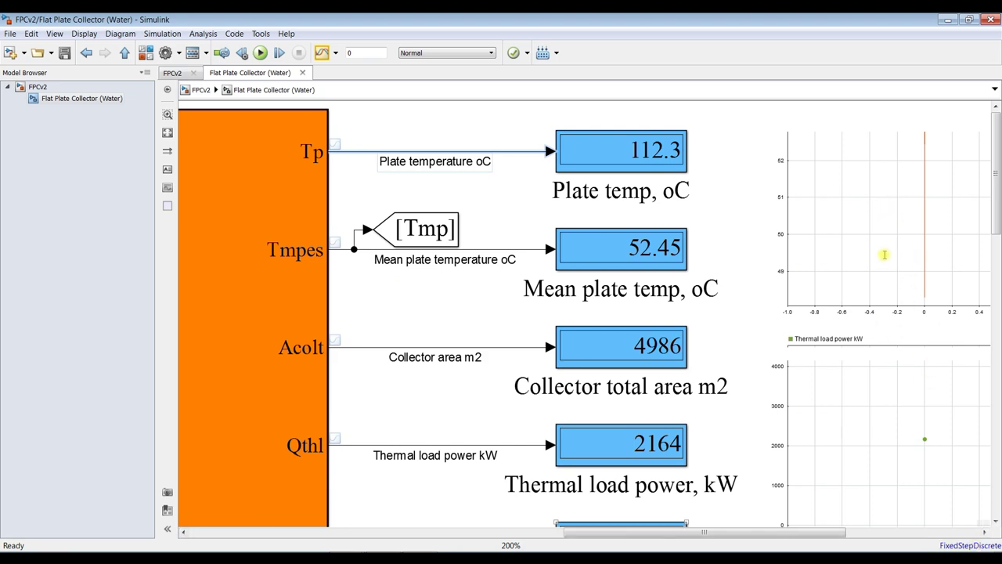
{"action": "scroll", "coordinate": [783, 237], "scroll_direction": "down", "scroll_amount": 1}
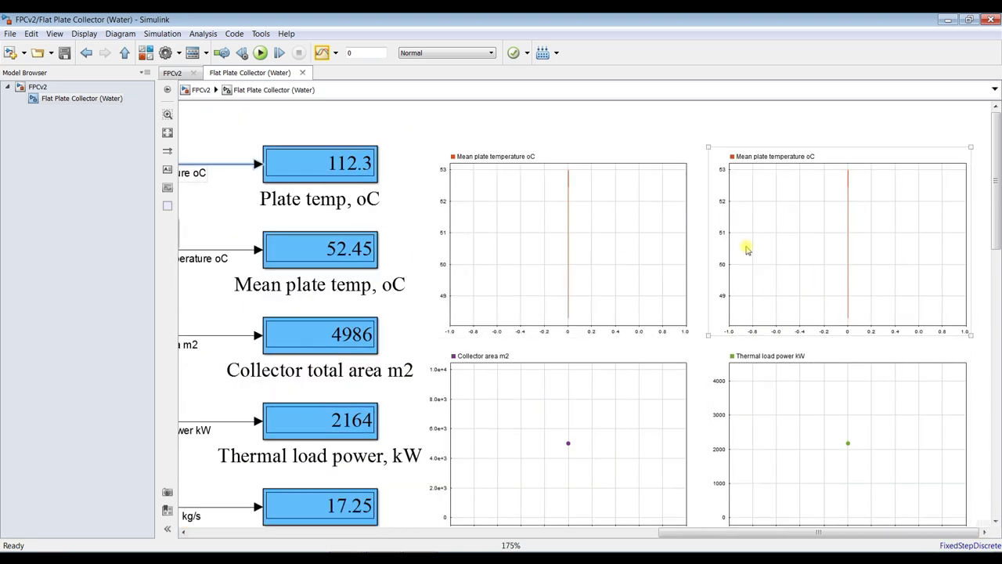
{"action": "scroll", "coordinate": [748, 259], "scroll_direction": "down", "scroll_amount": 1}
{"action": "scroll", "coordinate": [748, 259], "scroll_direction": "down", "scroll_amount": 1}
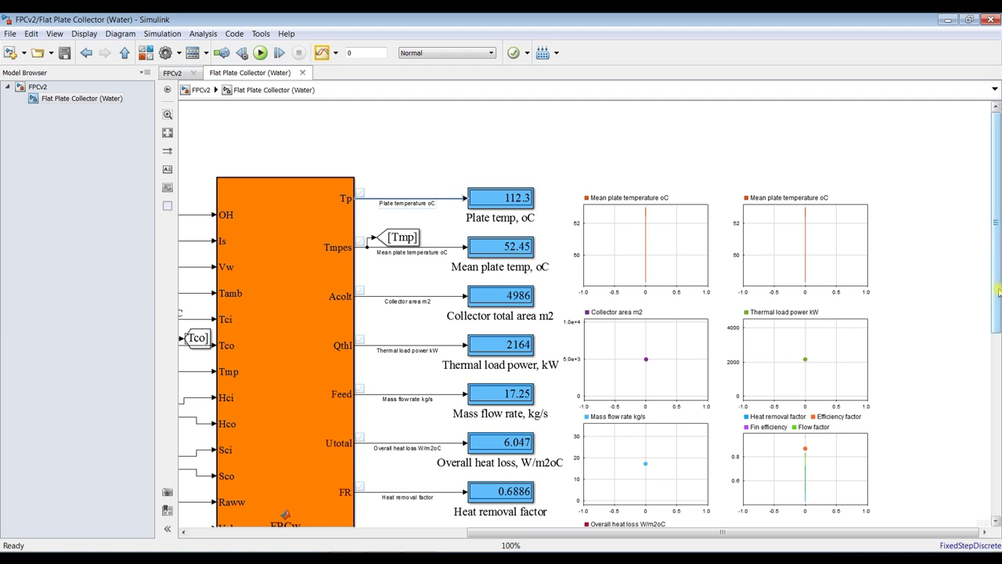
{"action": "scroll", "coordinate": [997, 333], "scroll_direction": "down", "scroll_amount": 1}
{"action": "scroll", "coordinate": [650, 251], "scroll_direction": "down", "scroll_amount": 3}
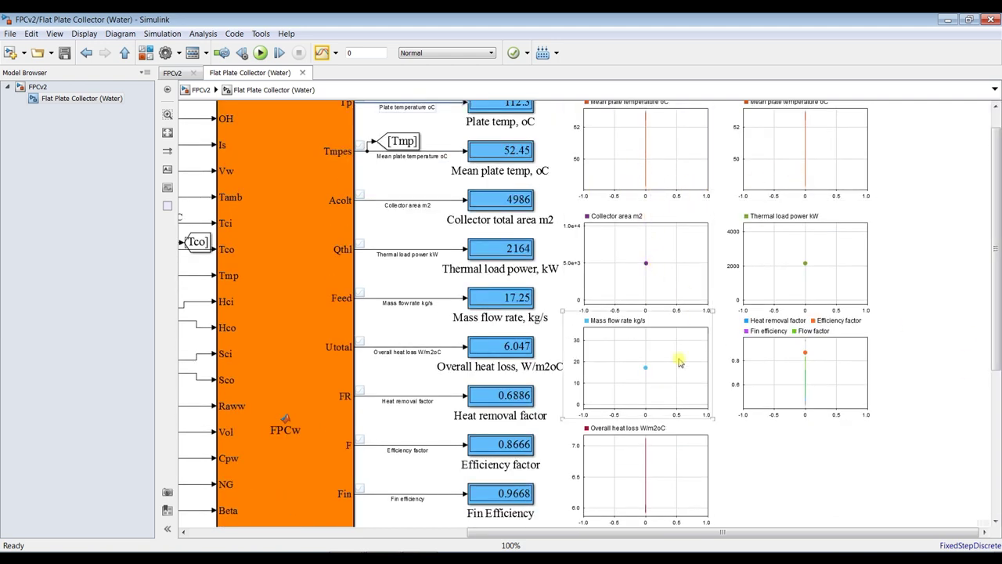
{"action": "scroll", "coordinate": [993, 301], "scroll_direction": "right", "scroll_amount": 3}
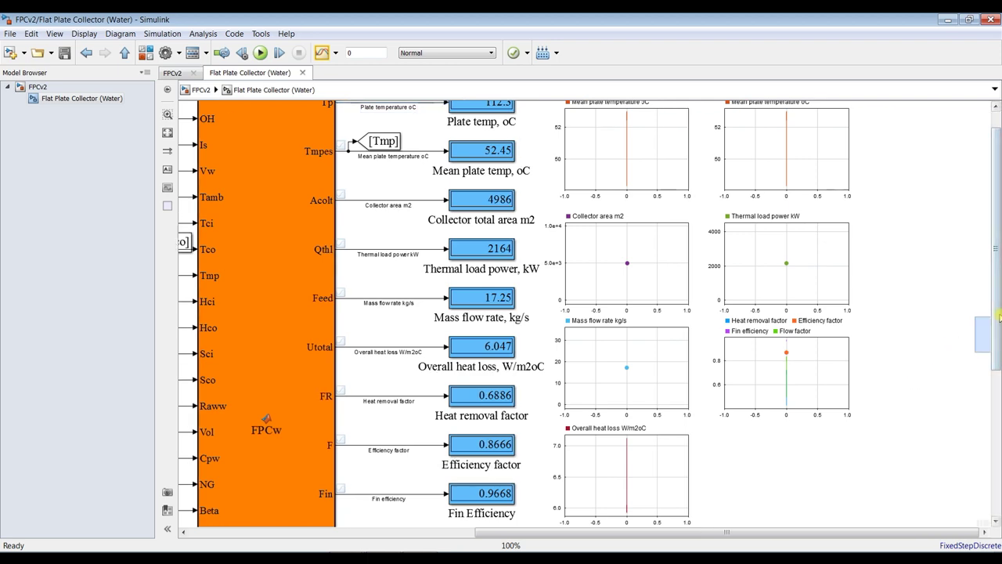
{"action": "scroll", "coordinate": [999, 308], "scroll_direction": "up", "scroll_amount": 1}
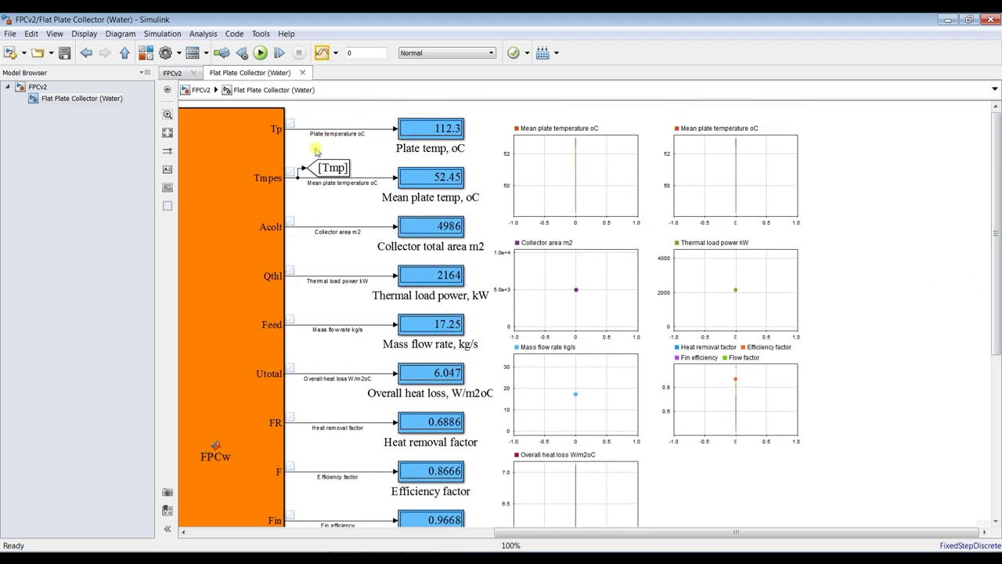
{"action": "scroll", "coordinate": [315, 149], "scroll_direction": "up", "scroll_amount": 2}
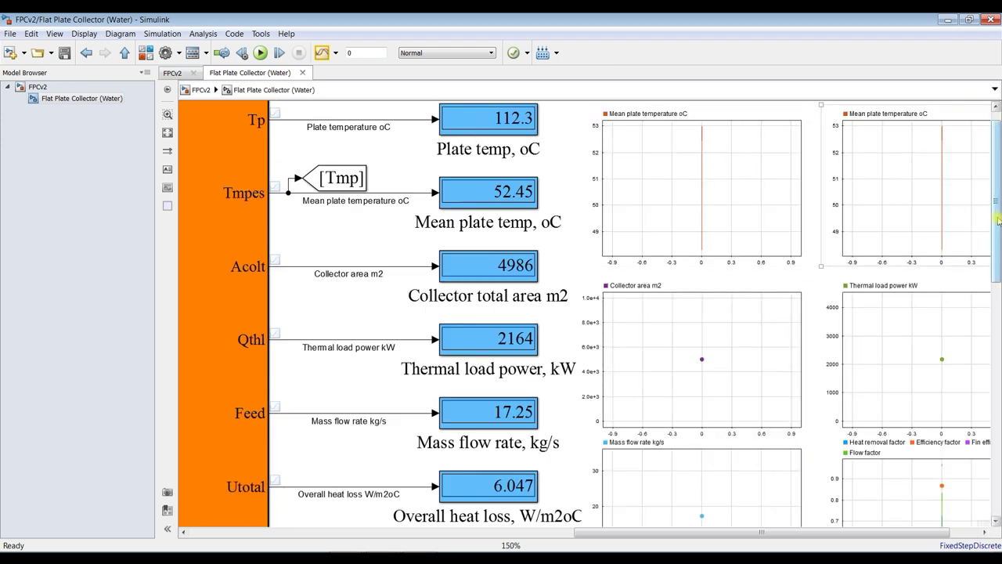
{"action": "scroll", "coordinate": [940, 179], "scroll_direction": "up", "scroll_amount": 1}
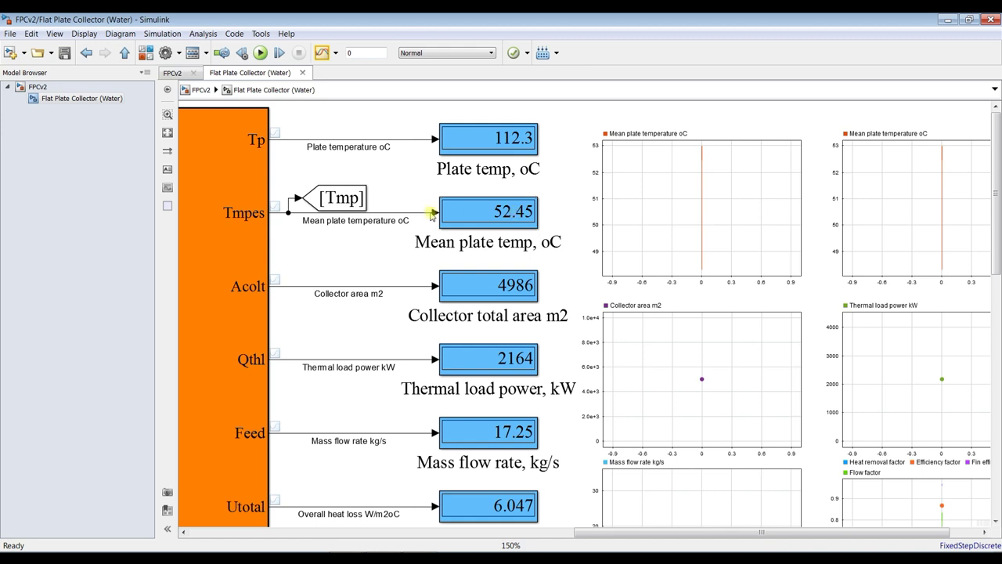
- Review the output displays from mean plate temperature and collector total area through mass flow rate and overall heat loss to heat removal factor
{"action": "left_click_drag", "start_coordinate": [997, 199], "coordinate": [997, 202]}
{"action": "scroll", "coordinate": [678, 251], "scroll_direction": "down", "scroll_amount": 3}
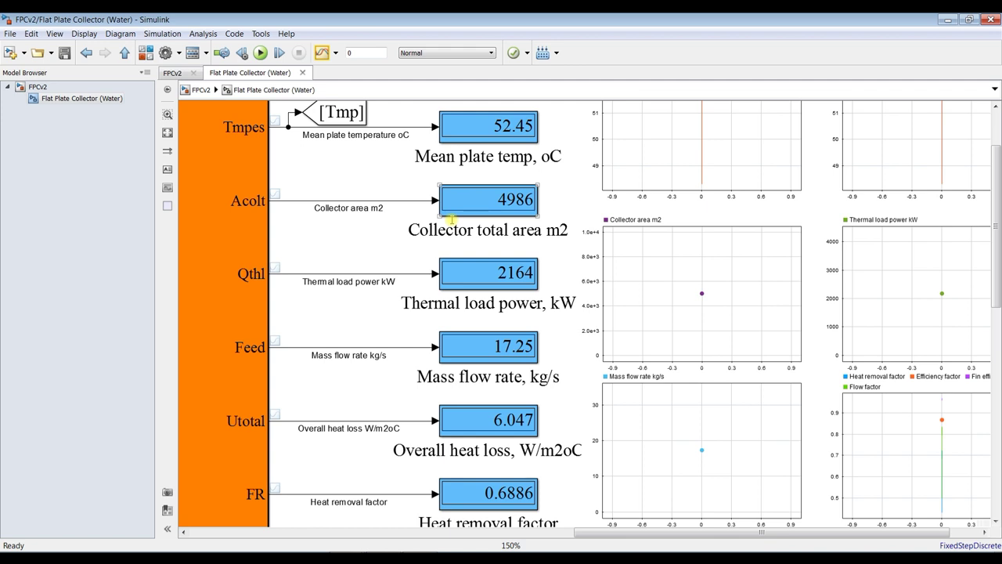
{"action": "left_click", "coordinate": [460, 283]}
{"action": "scroll", "coordinate": [997, 319], "scroll_direction": "down", "scroll_amount": 1}
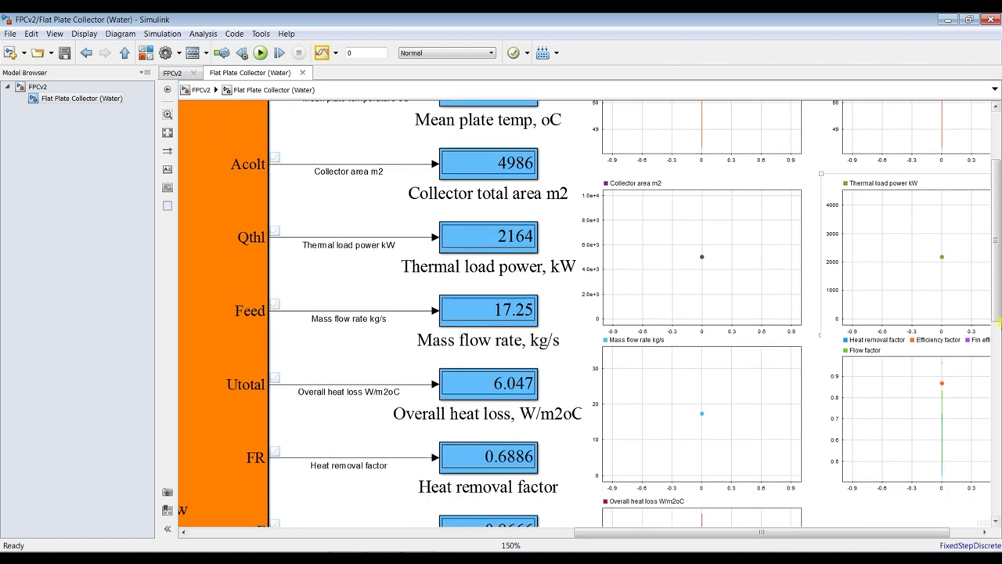
{"action": "scroll", "coordinate": [482, 325], "scroll_direction": "down", "scroll_amount": 3}
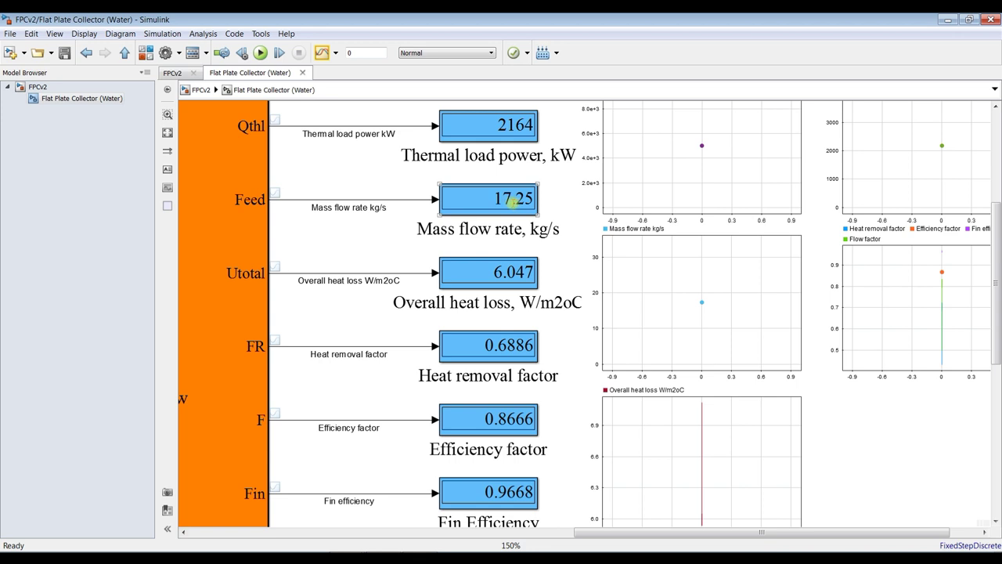
{"action": "left_click", "coordinate": [470, 198]}
{"action": "left_click", "coordinate": [905, 268]}
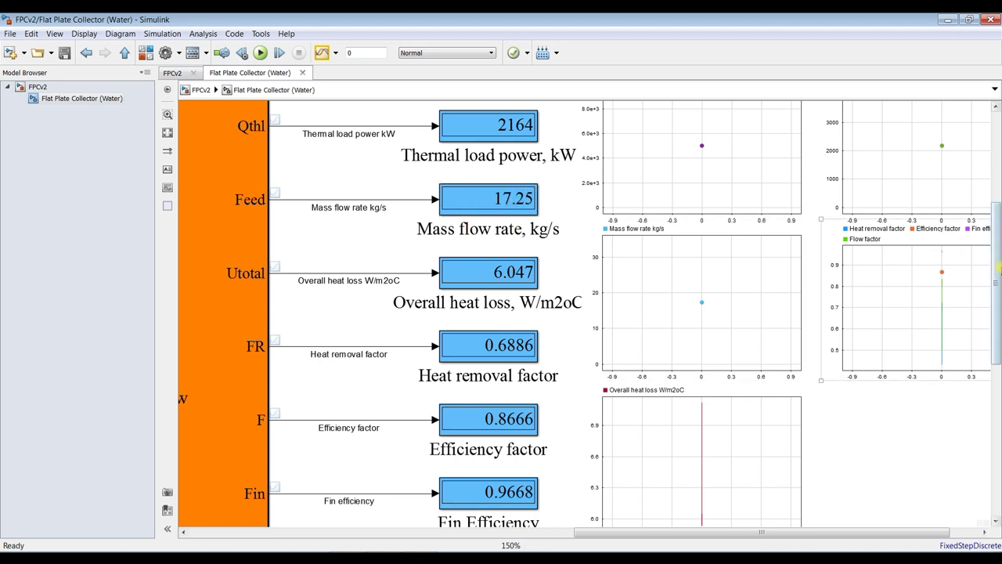
{"action": "scroll", "coordinate": [997, 267], "scroll_direction": "down", "scroll_amount": 3}
{"action": "left_click", "coordinate": [330, 196]}
{"action": "left_click", "coordinate": [515, 204]}
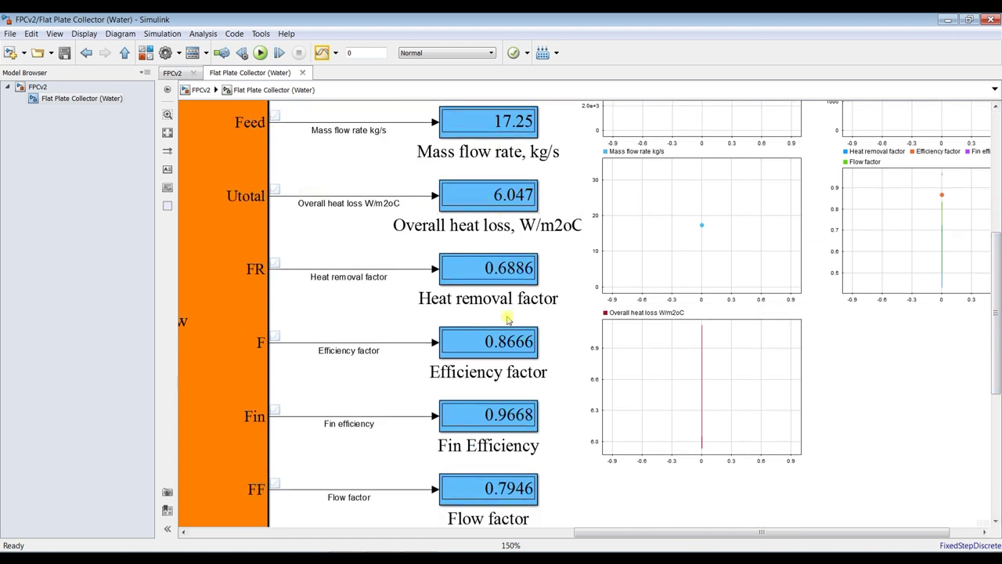
{"action": "left_click", "coordinate": [446, 276]}
{"action": "left_click", "coordinate": [989, 307]}
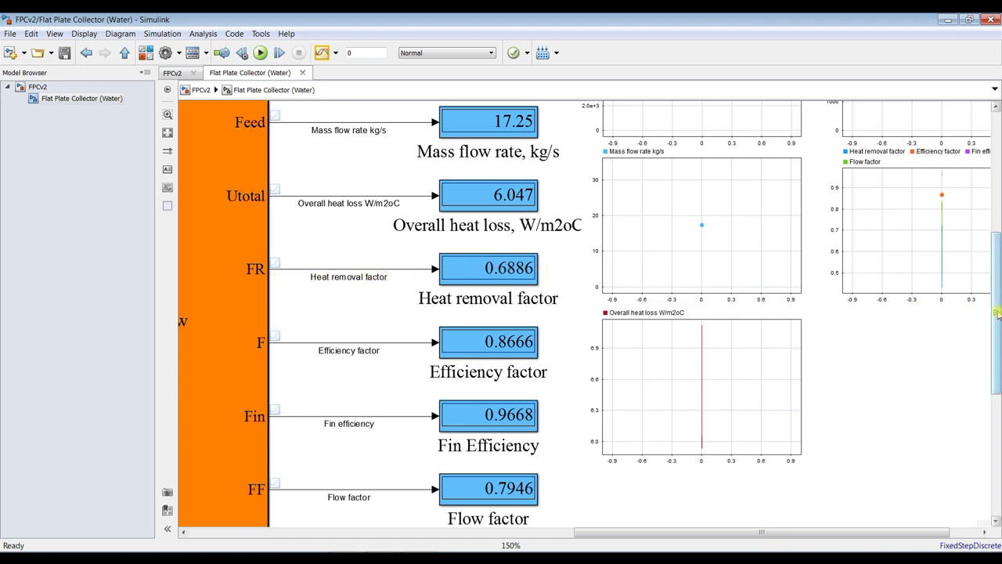
- Review the remaining output displays from efficiency factor to exergy inlet, and return to the full subsystem diagram
{"action": "scroll", "coordinate": [992, 336], "scroll_direction": "down", "scroll_amount": 1}
{"action": "scroll", "coordinate": [430, 350], "scroll_direction": "down", "scroll_amount": 3}
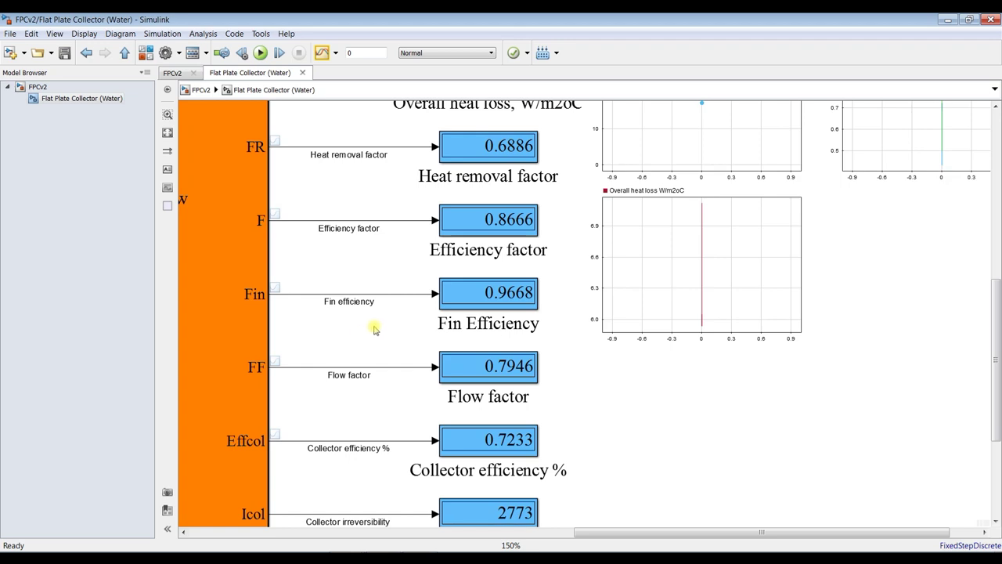
{"action": "left_click", "coordinate": [501, 220]}
{"action": "left_click", "coordinate": [519, 377]}
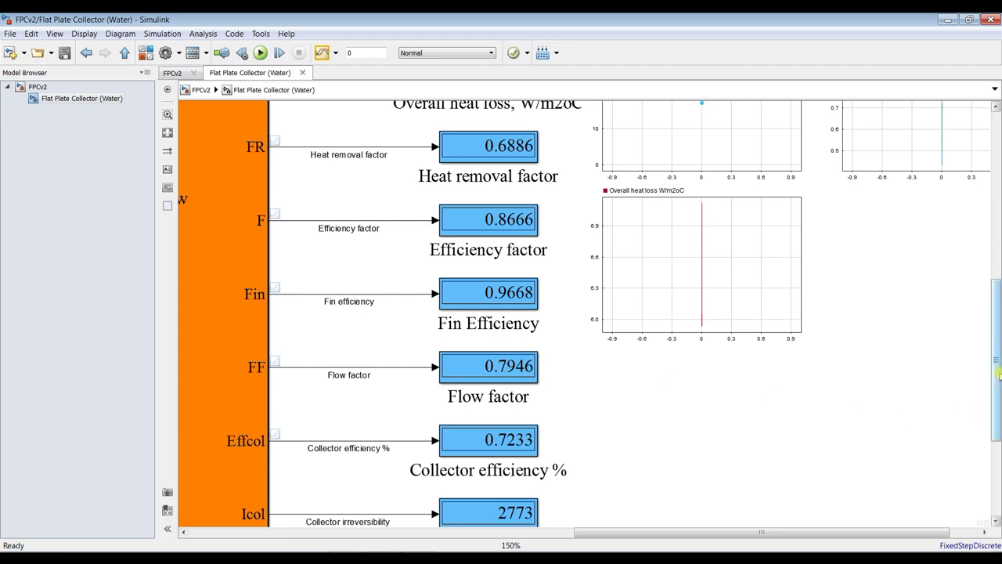
{"action": "scroll", "coordinate": [978, 399], "scroll_direction": "down", "scroll_amount": 3}
{"action": "left_click", "coordinate": [510, 202]}
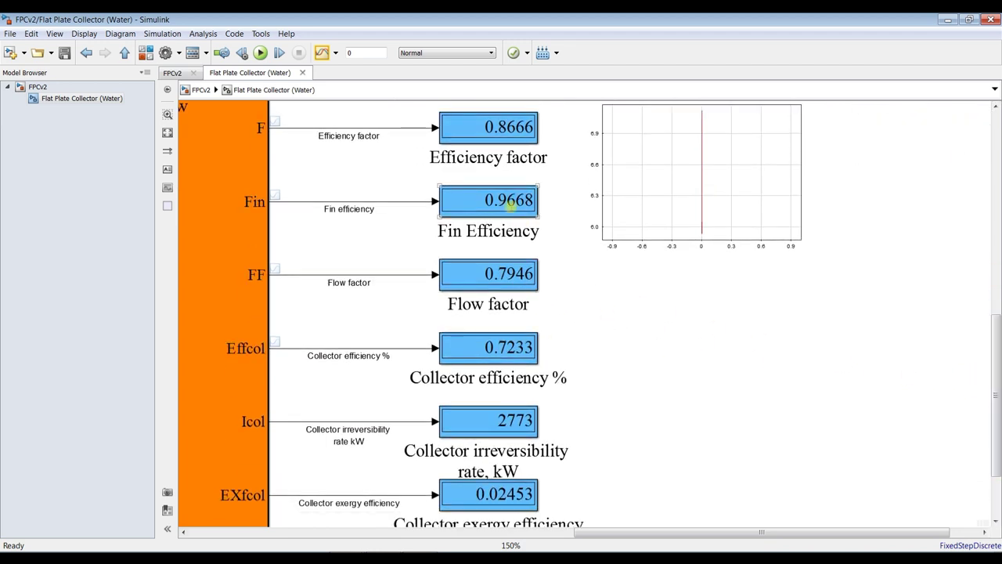
{"action": "scroll", "coordinate": [996, 401], "scroll_direction": "down", "scroll_amount": 3}
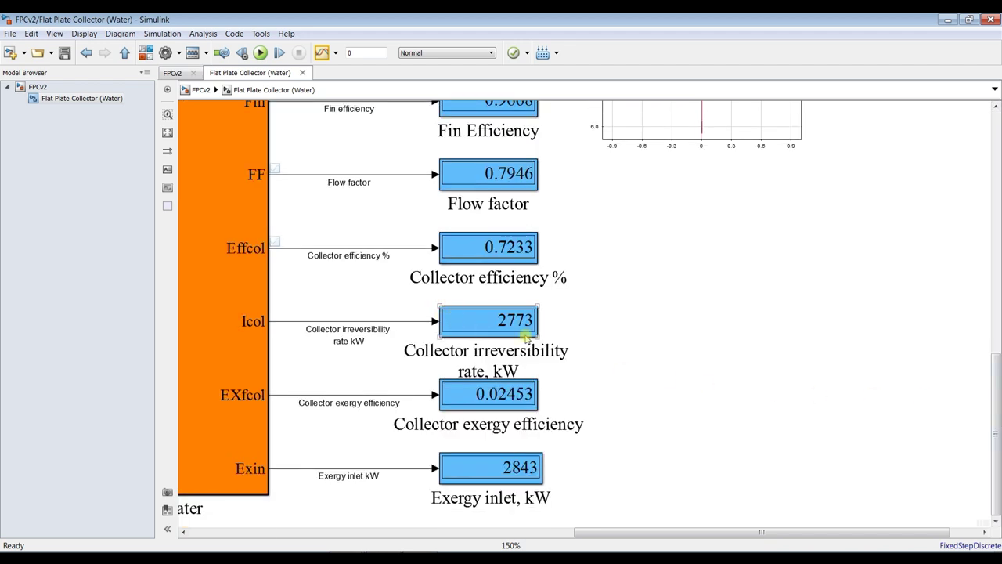
{"action": "left_click", "coordinate": [494, 338]}
{"action": "left_click", "coordinate": [484, 246]}
{"action": "left_click", "coordinate": [494, 406]}
{"action": "left_click", "coordinate": [437, 454]}
{"action": "left_click", "coordinate": [470, 459]}
{"action": "left_click", "coordinate": [575, 512]}
{"action": "left_click", "coordinate": [167, 135]}
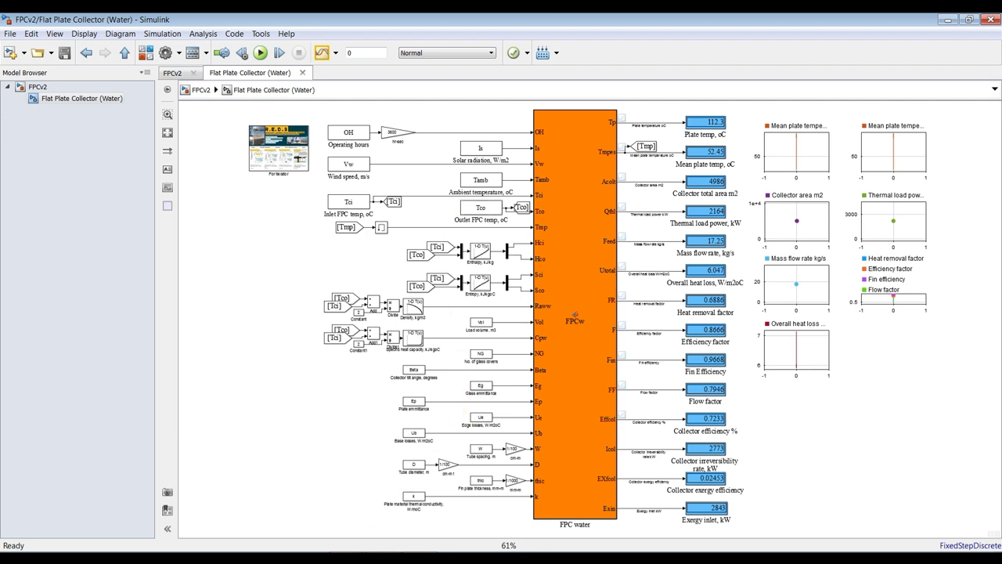
{"action": "left_click", "coordinate": [317, 519]}
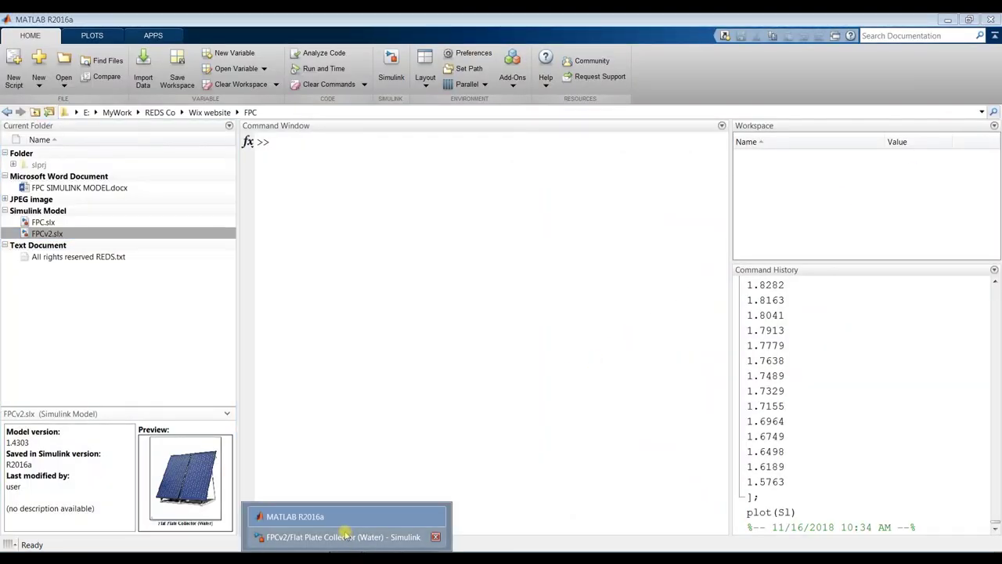
{"action": "left_click", "coordinate": [345, 539]}
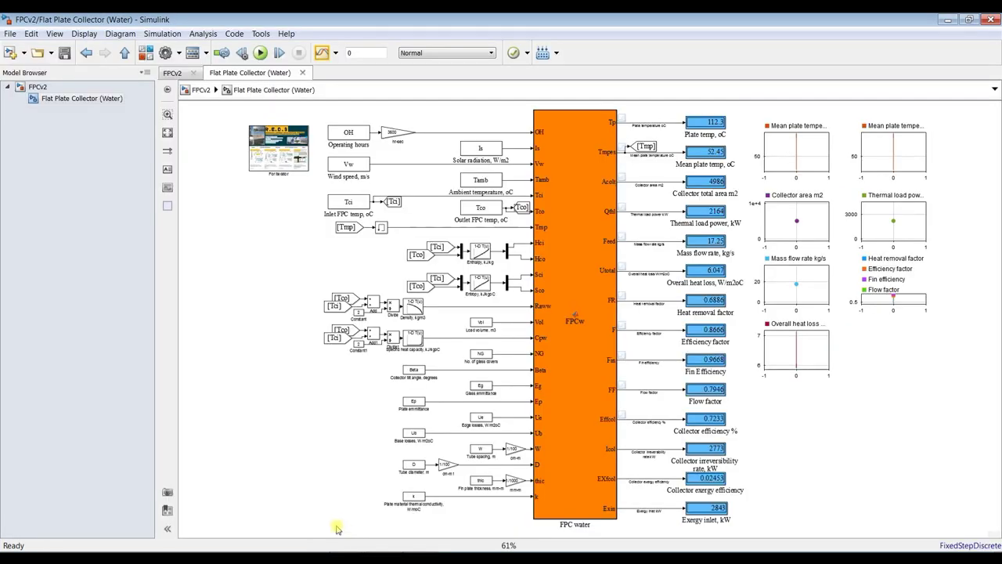
{"action": "left_click", "coordinate": [166, 53]}
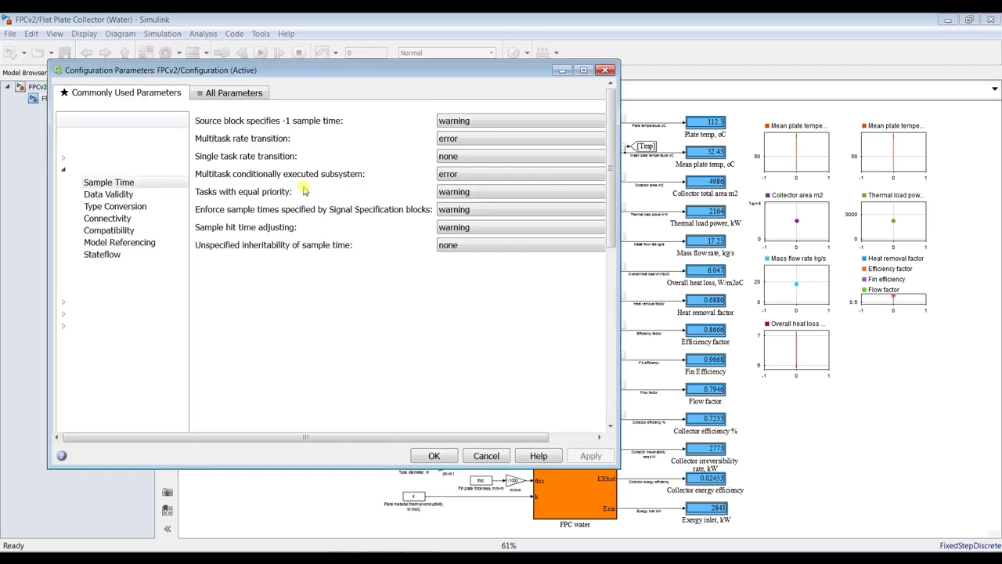
{"action": "left_click", "coordinate": [604, 71]}
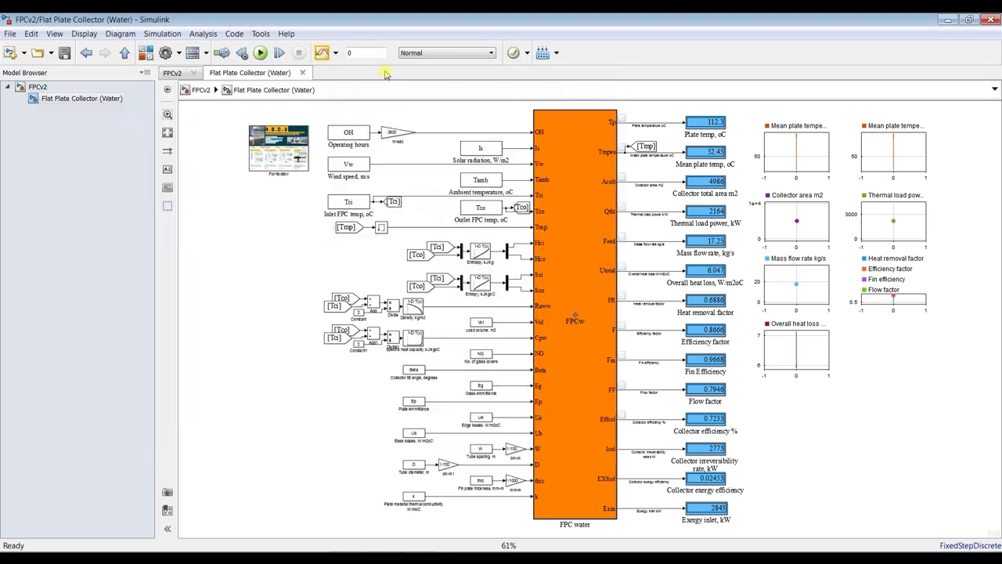
- Open the Model Explorer and list the input and output data of the FPC water function inside Flat Plate Collector (Water)
{"action": "left_click", "coordinate": [192, 52]}
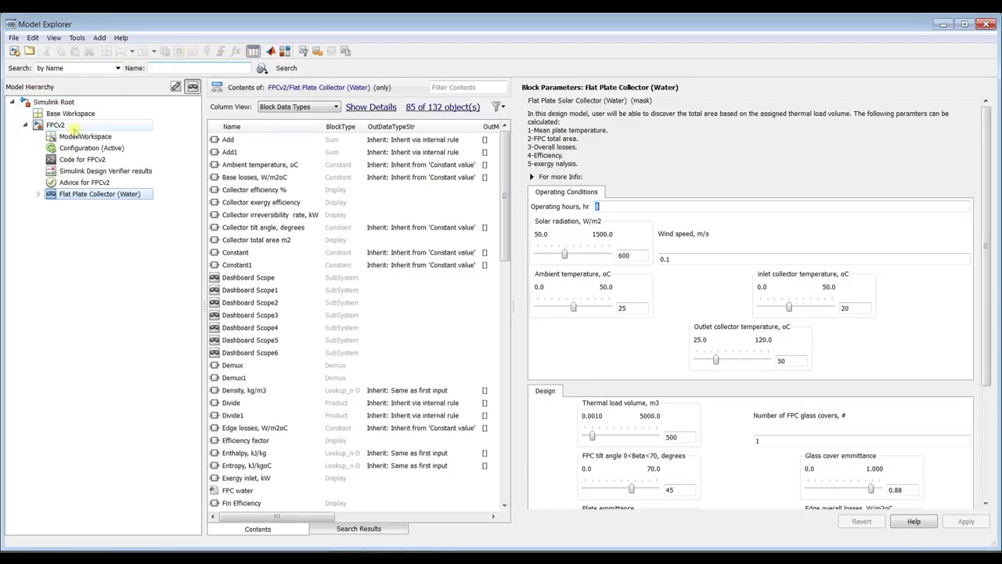
{"action": "left_click", "coordinate": [39, 196]}
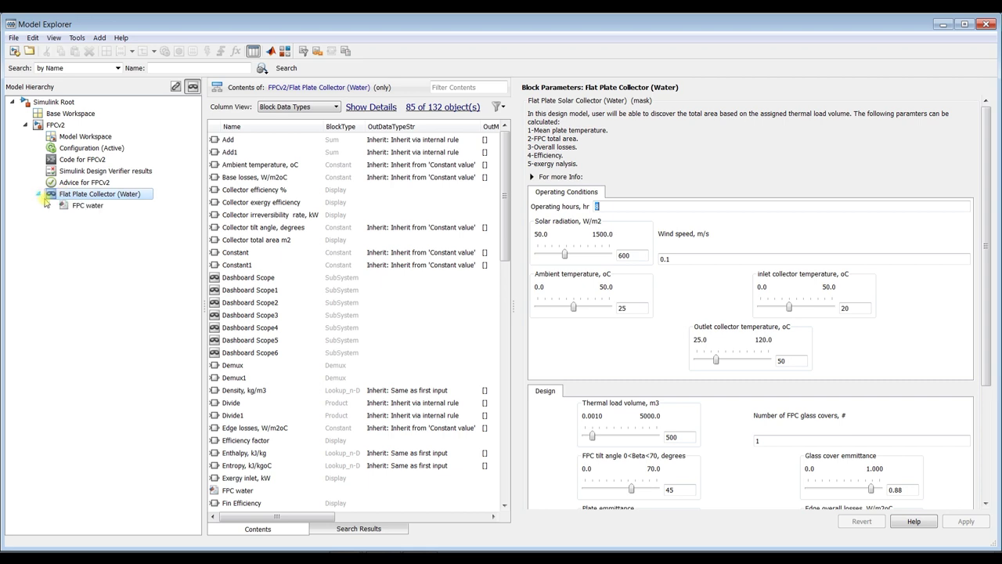
{"action": "left_click", "coordinate": [98, 209]}
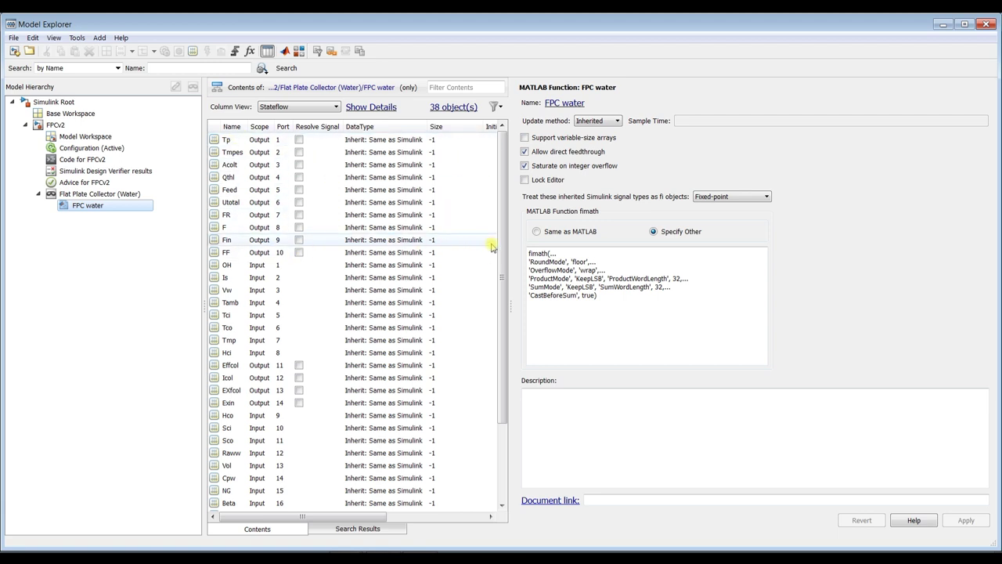
{"action": "scroll", "coordinate": [501, 233], "scroll_direction": "down", "scroll_amount": 2}
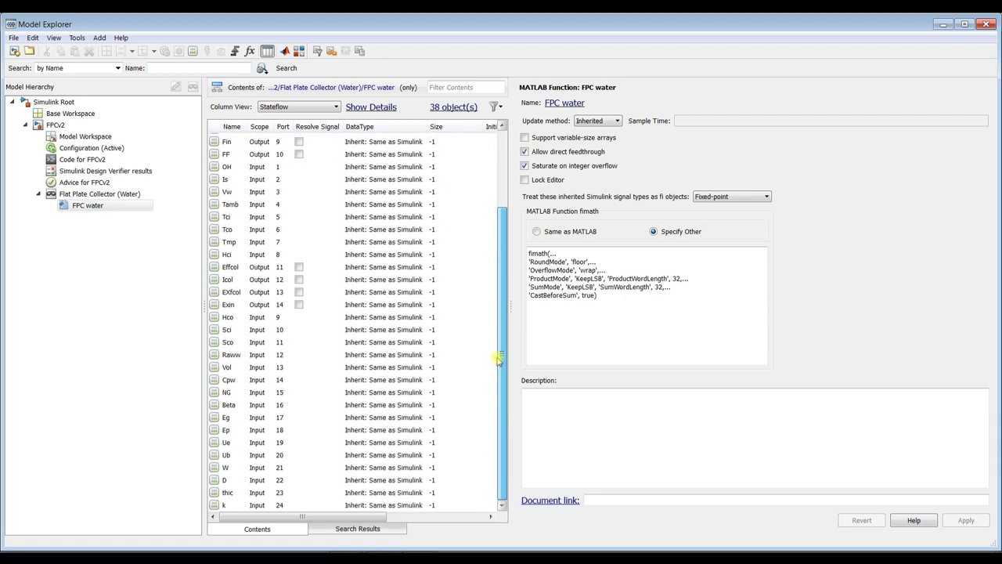
{"action": "scroll", "coordinate": [505, 342], "scroll_direction": "up", "scroll_amount": 2}
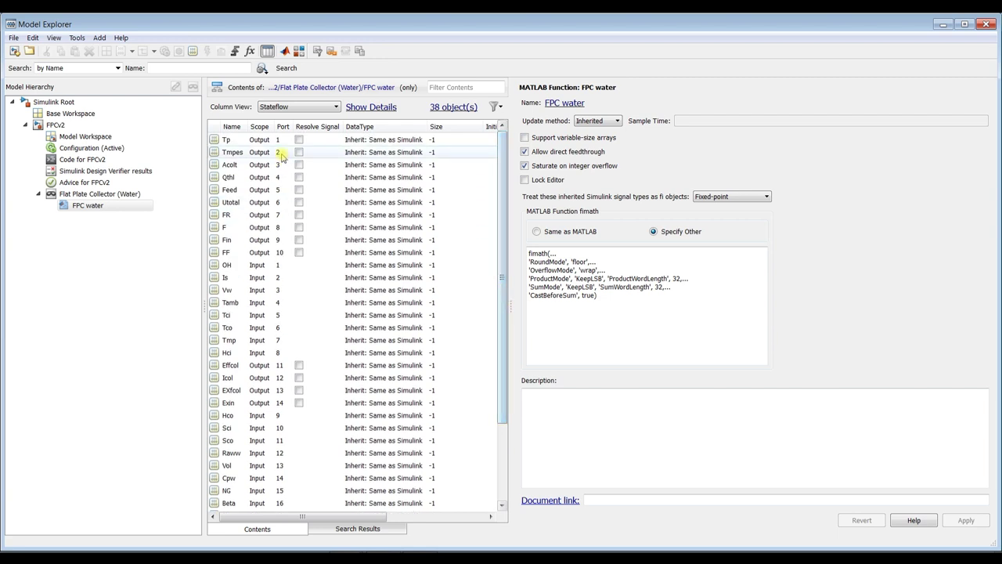
- Enable saving the final value to the base workspace for the Tp output data and apply the setting
{"action": "left_click", "coordinate": [228, 141]}
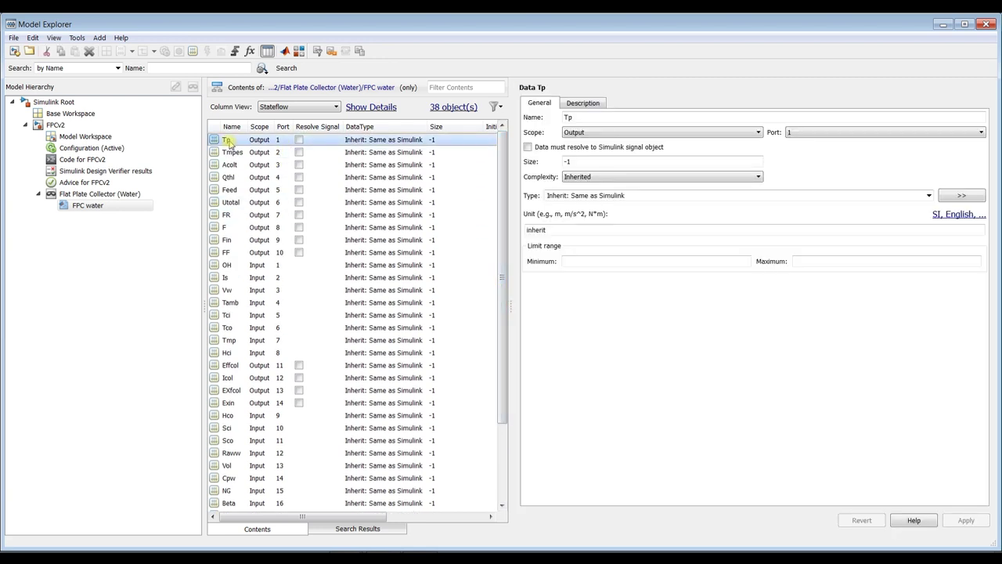
{"action": "left_click", "coordinate": [584, 104]}
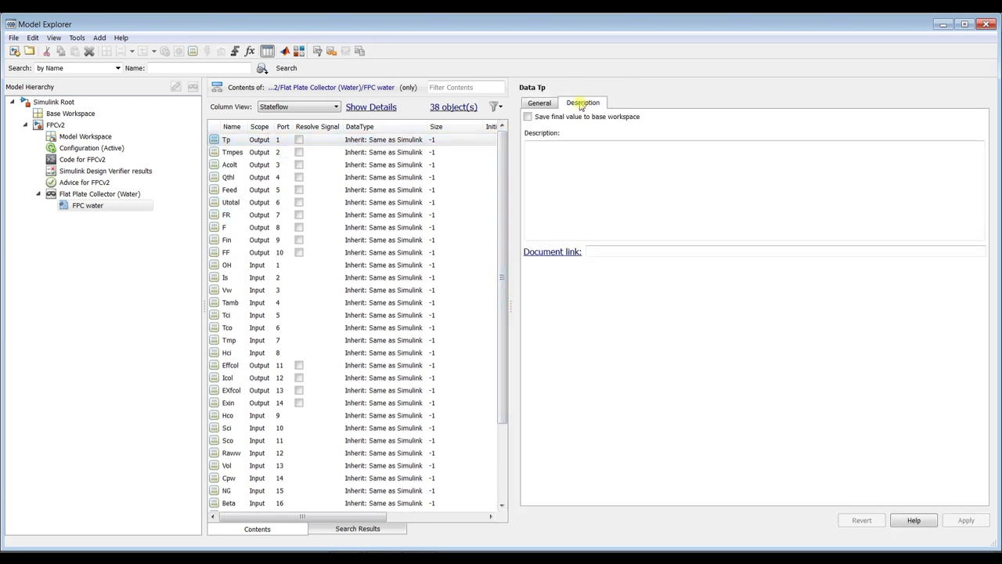
{"action": "left_click", "coordinate": [538, 103]}
{"action": "left_click", "coordinate": [580, 105]}
{"action": "left_click", "coordinate": [528, 118]}
{"action": "left_click", "coordinate": [963, 519]}
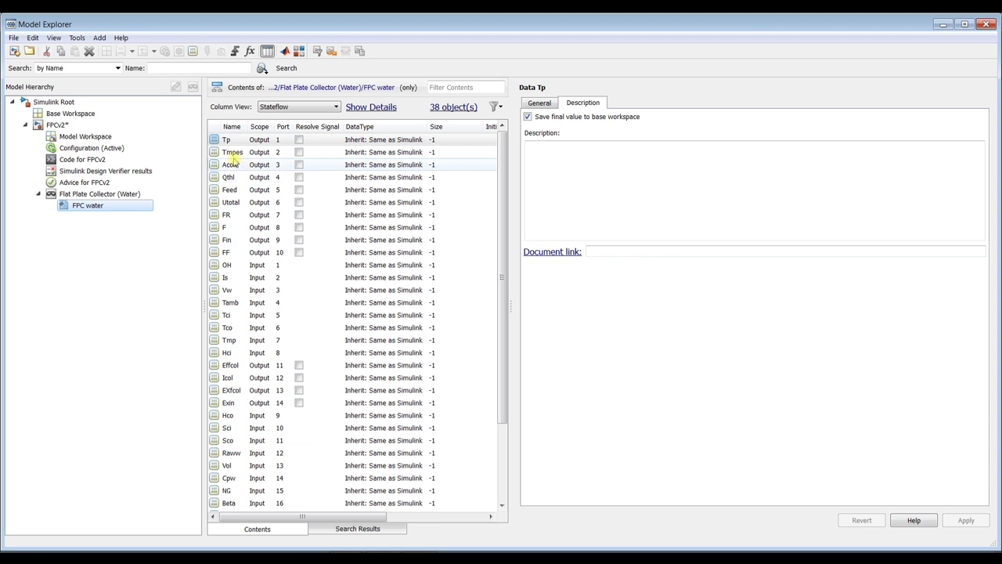
- Enable and apply saving the final value to the base workspace for the Tmpes and Acolt output data
{"action": "left_click", "coordinate": [232, 154]}
{"action": "left_click", "coordinate": [528, 117]}
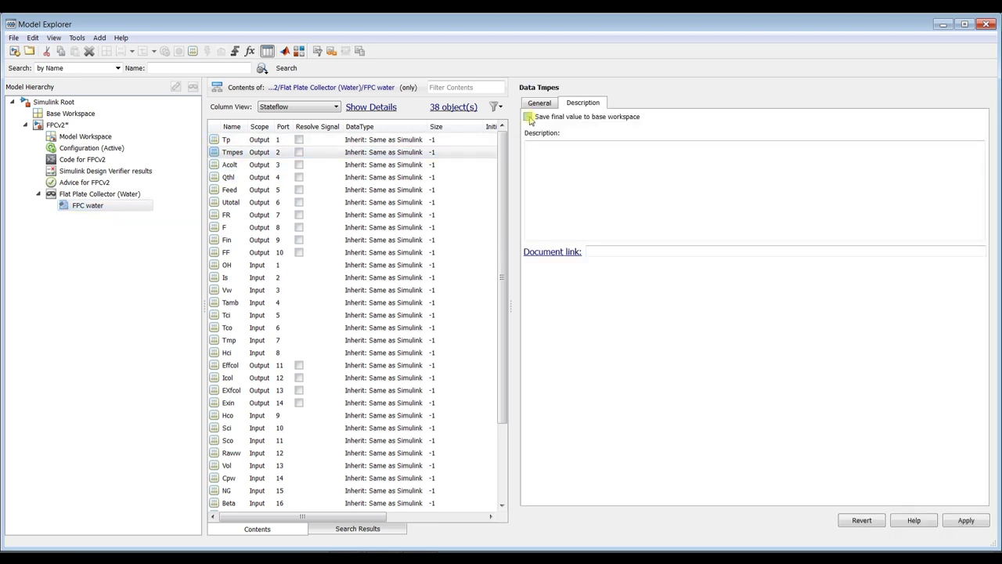
{"action": "left_click", "coordinate": [970, 521]}
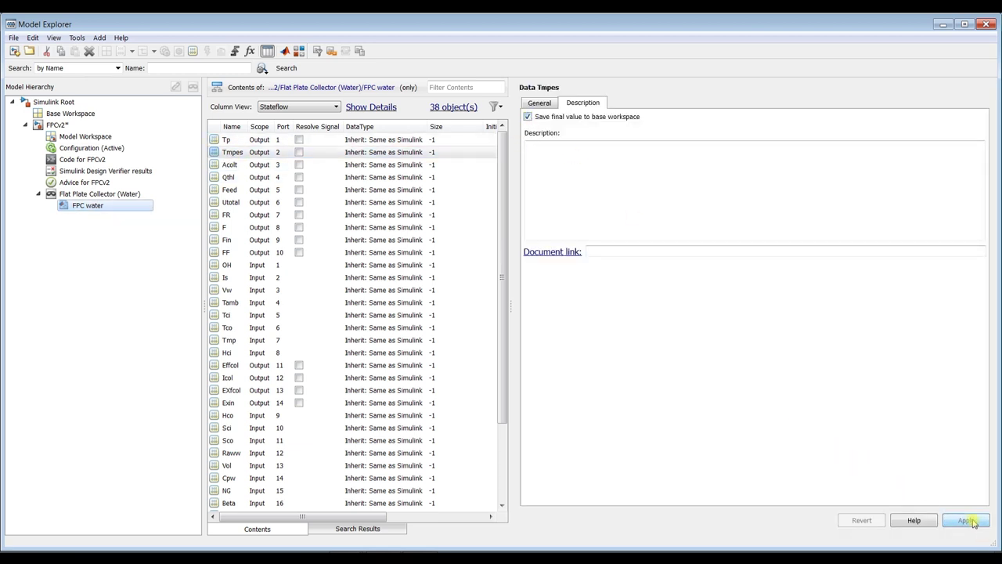
{"action": "left_click", "coordinate": [222, 165]}
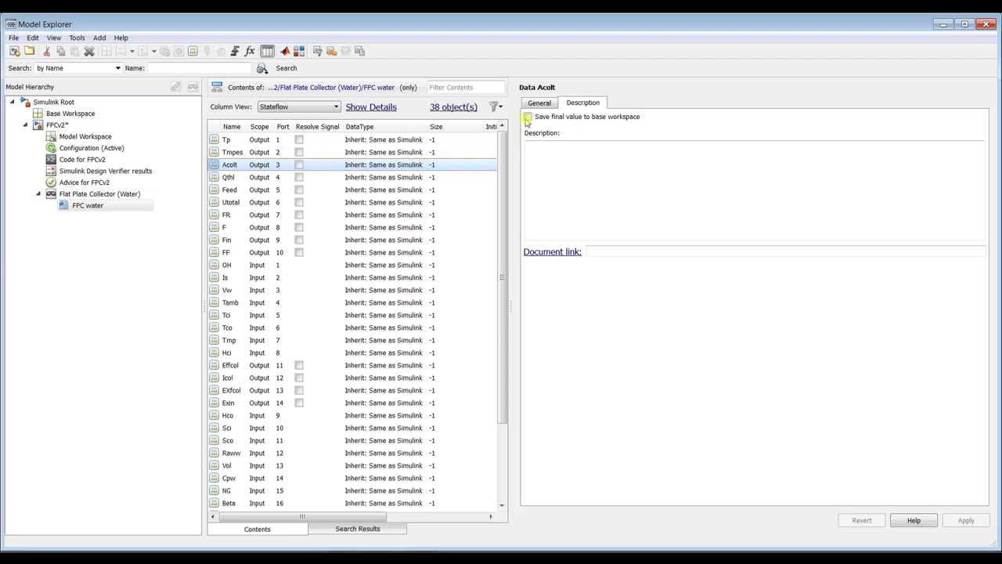
{"action": "left_click", "coordinate": [528, 116]}
{"action": "left_click", "coordinate": [966, 521]}
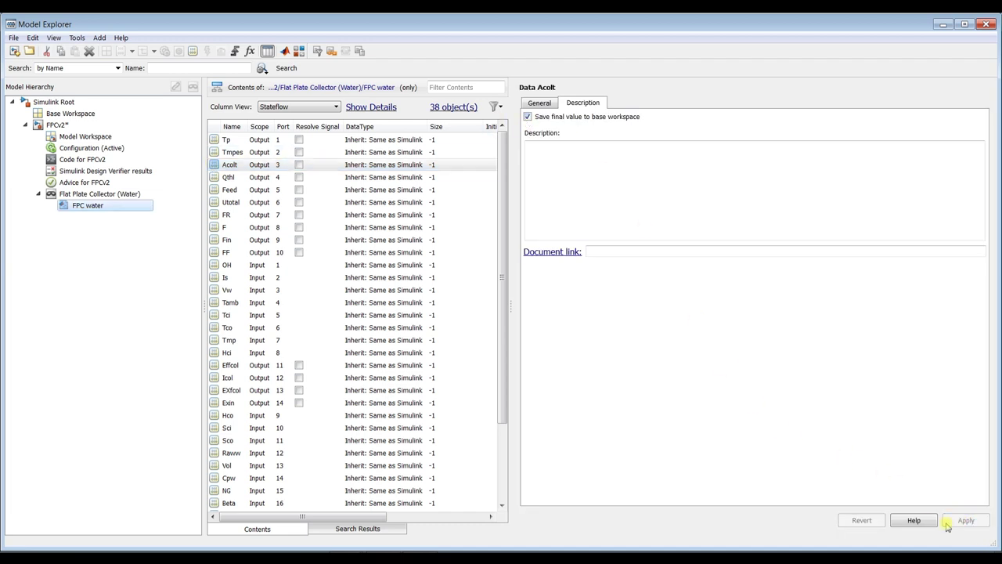
- Enable and apply saving the final value to the base workspace for the Qthl and Feed output data
{"action": "left_click", "coordinate": [220, 178]}
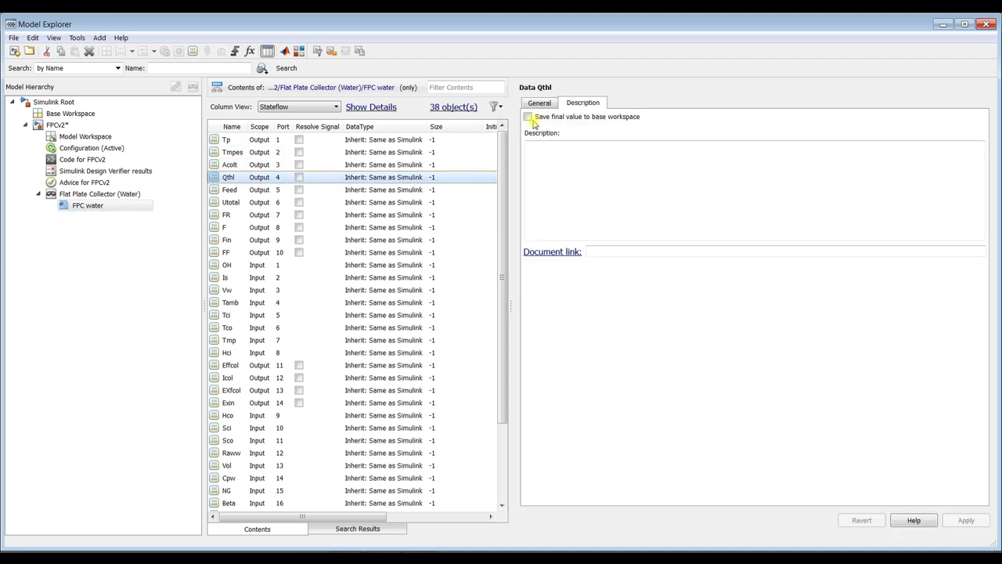
{"action": "left_click", "coordinate": [528, 116]}
{"action": "left_click", "coordinate": [967, 522]}
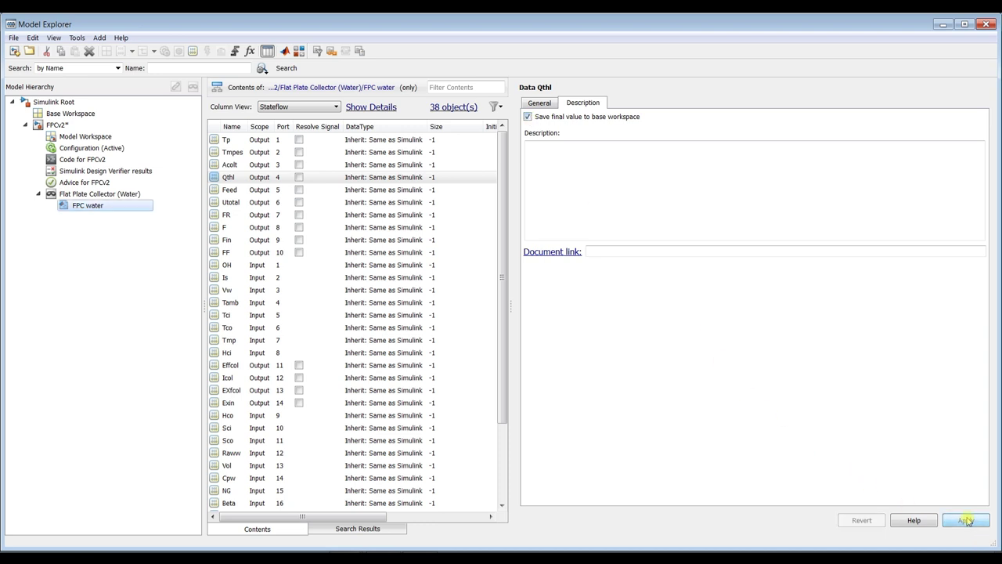
{"action": "left_click", "coordinate": [227, 190]}
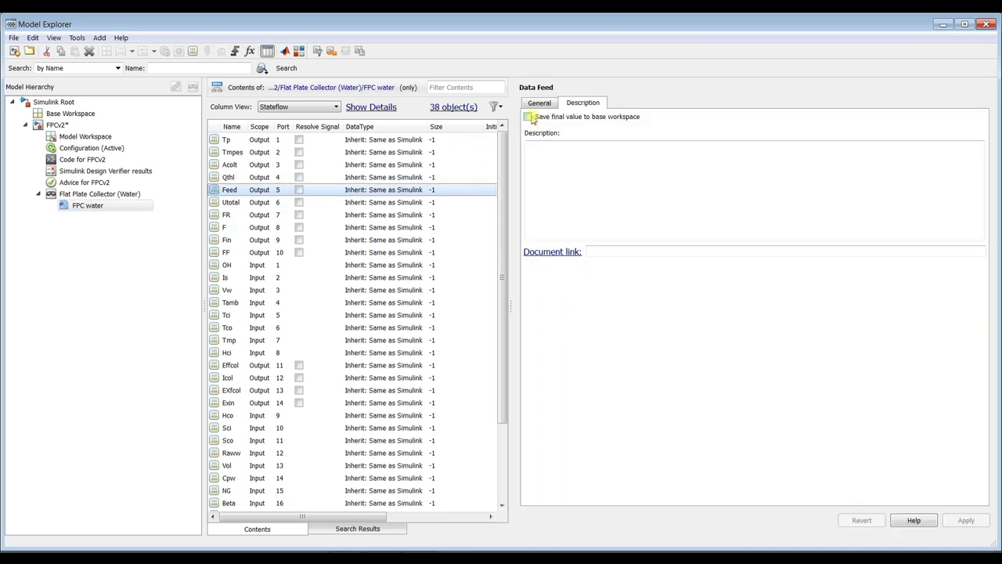
{"action": "left_click", "coordinate": [529, 117]}
{"action": "left_click", "coordinate": [980, 522]}
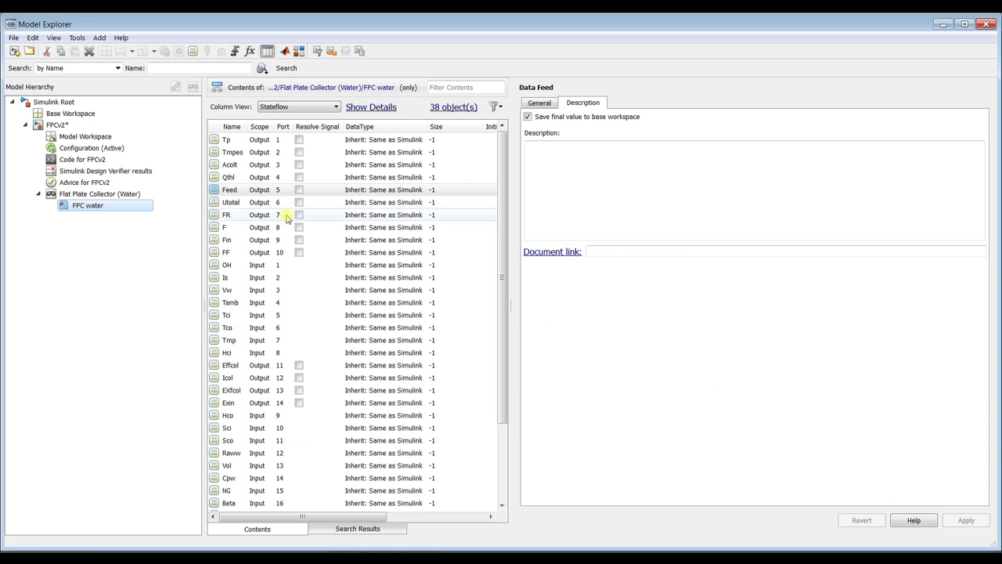
- Enable and apply saving the final value to the base workspace for the Utotal and FR output data
{"action": "left_click", "coordinate": [227, 203]}
{"action": "left_click", "coordinate": [530, 117]}
{"action": "left_click", "coordinate": [966, 525]}
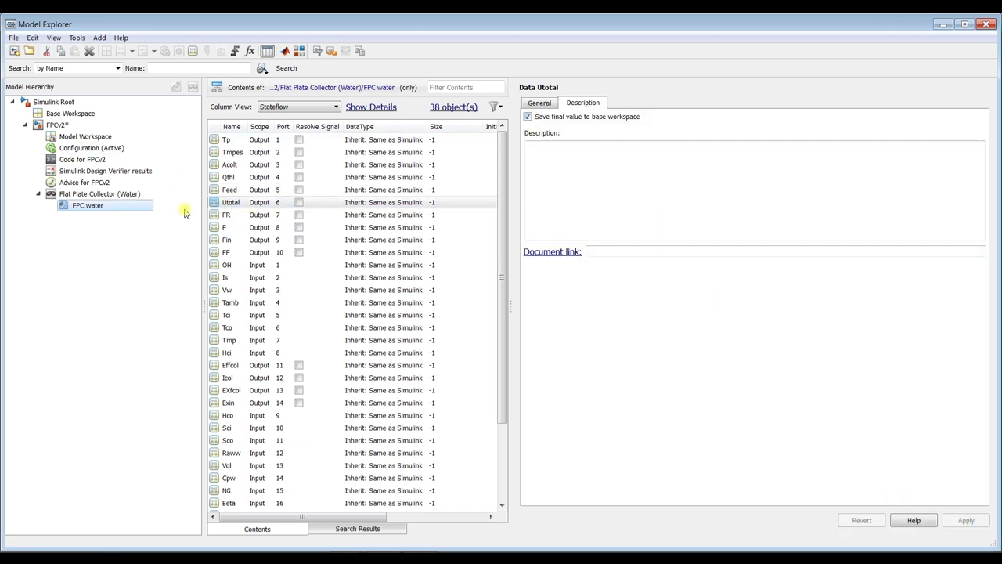
{"action": "left_click", "coordinate": [223, 215]}
{"action": "left_click", "coordinate": [528, 116]}
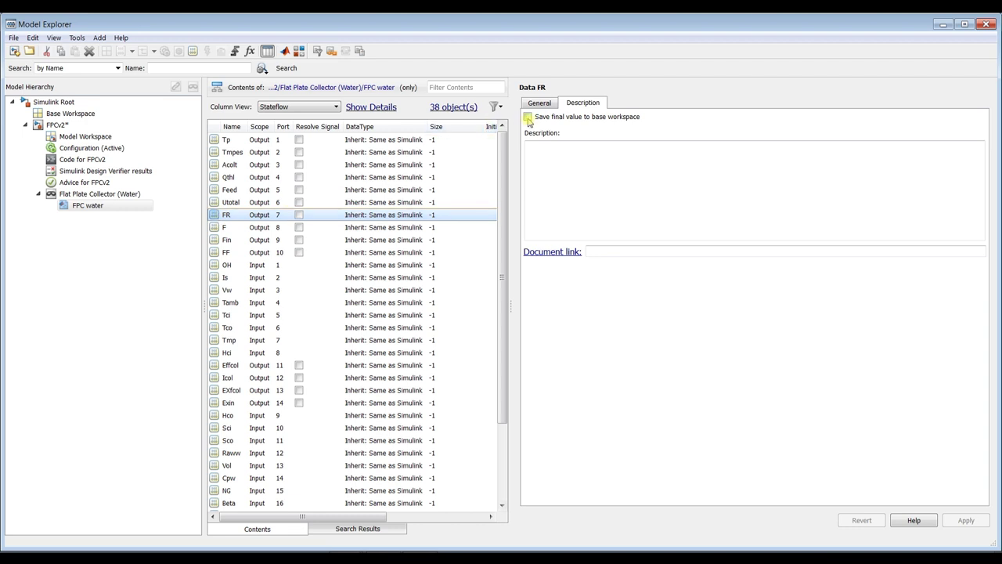
{"action": "left_click", "coordinate": [973, 525]}
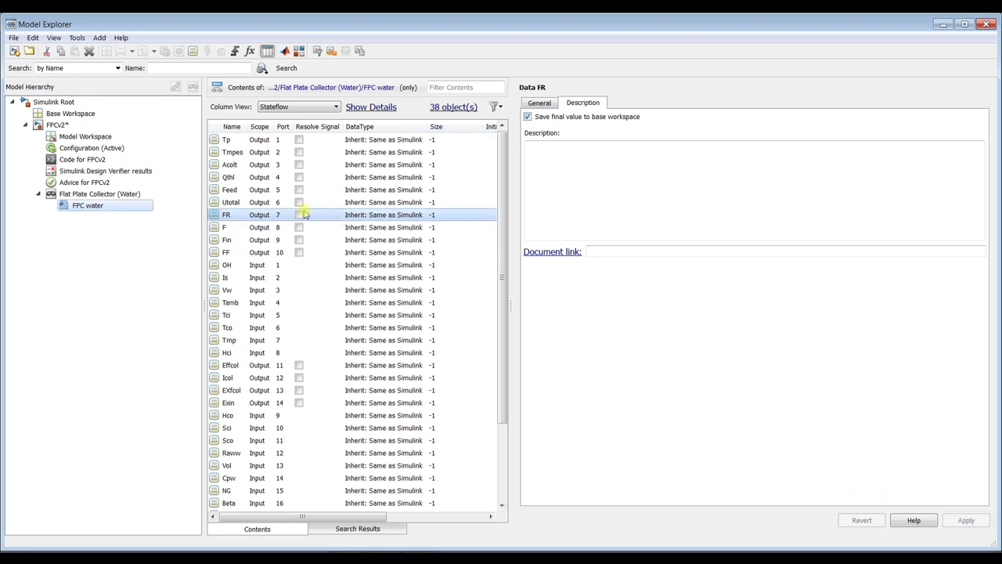
- Enable and apply saving the final value to the base workspace for the F, Fin and FF output data
{"action": "left_click", "coordinate": [216, 230]}
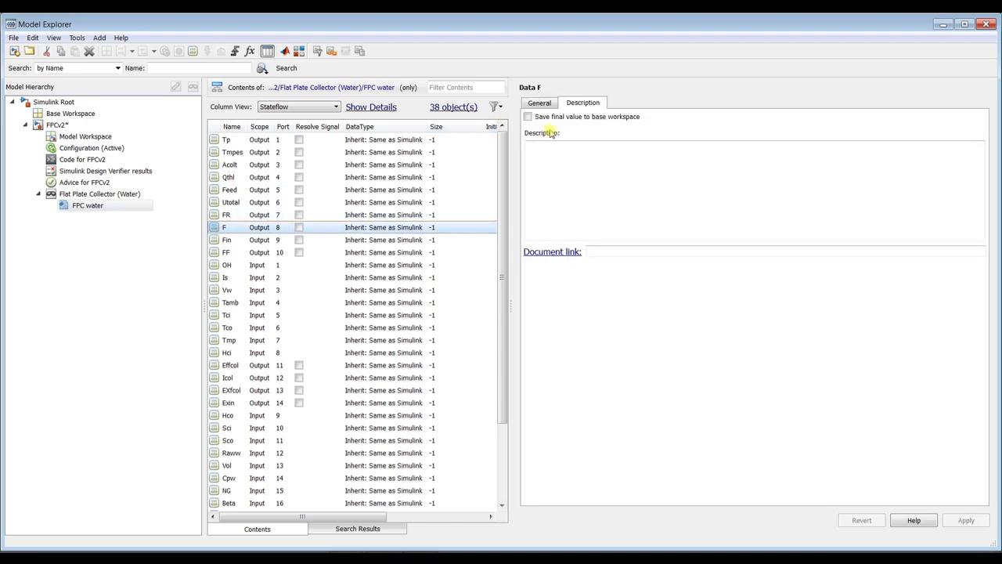
{"action": "left_click", "coordinate": [529, 117]}
{"action": "left_click", "coordinate": [960, 522]}
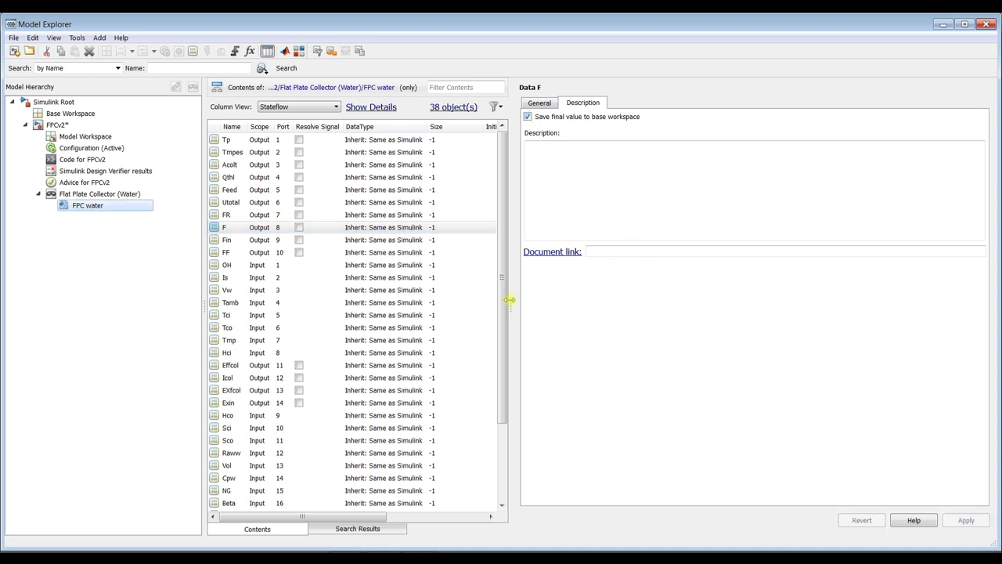
{"action": "left_click", "coordinate": [235, 239]}
{"action": "left_click", "coordinate": [528, 117]}
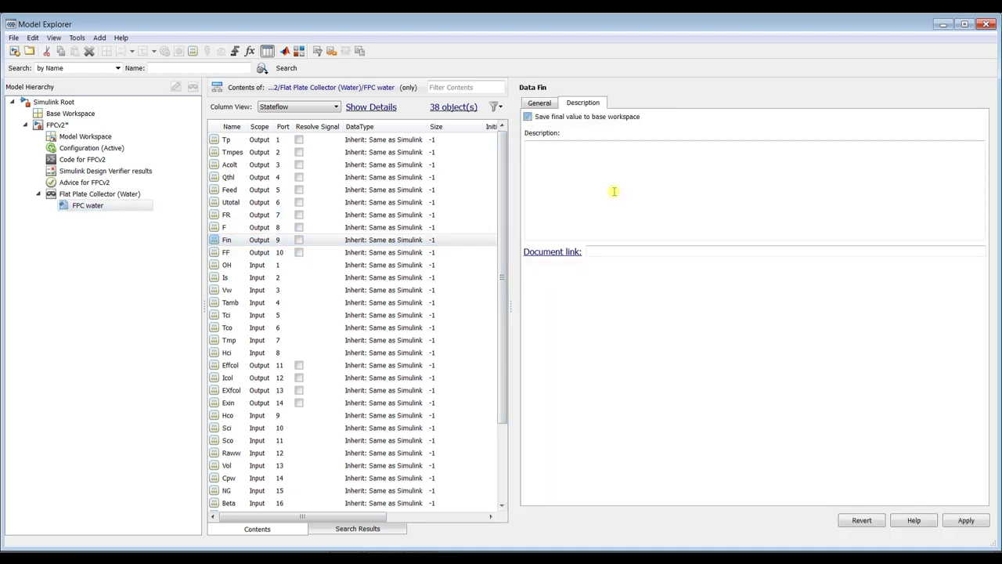
{"action": "left_click", "coordinate": [964, 520]}
{"action": "left_click", "coordinate": [231, 252]}
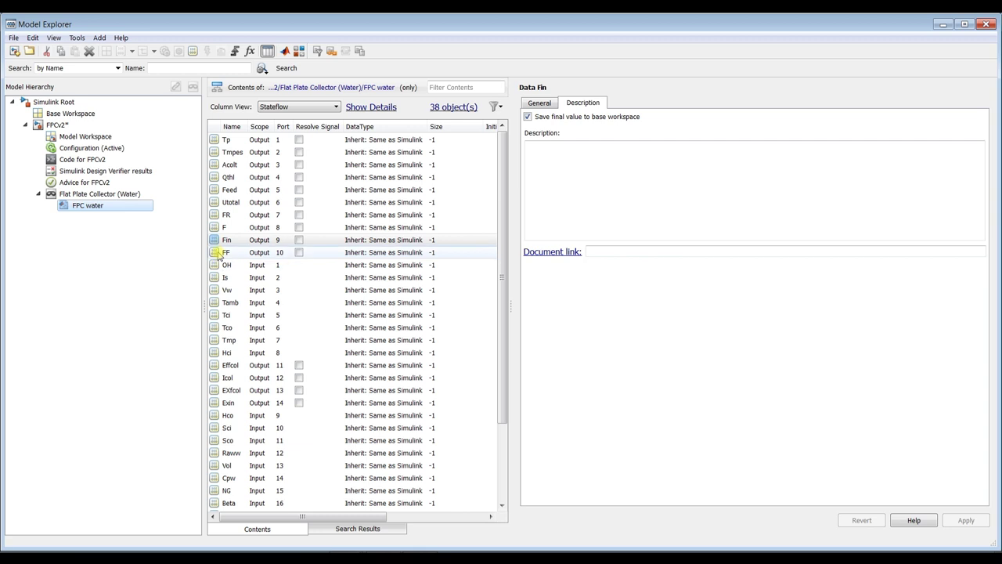
{"action": "left_click", "coordinate": [528, 117]}
{"action": "left_click", "coordinate": [964, 520]}
- Enable and apply saving the final value to the base workspace for the OH and Is input data
{"action": "left_click", "coordinate": [227, 265]}
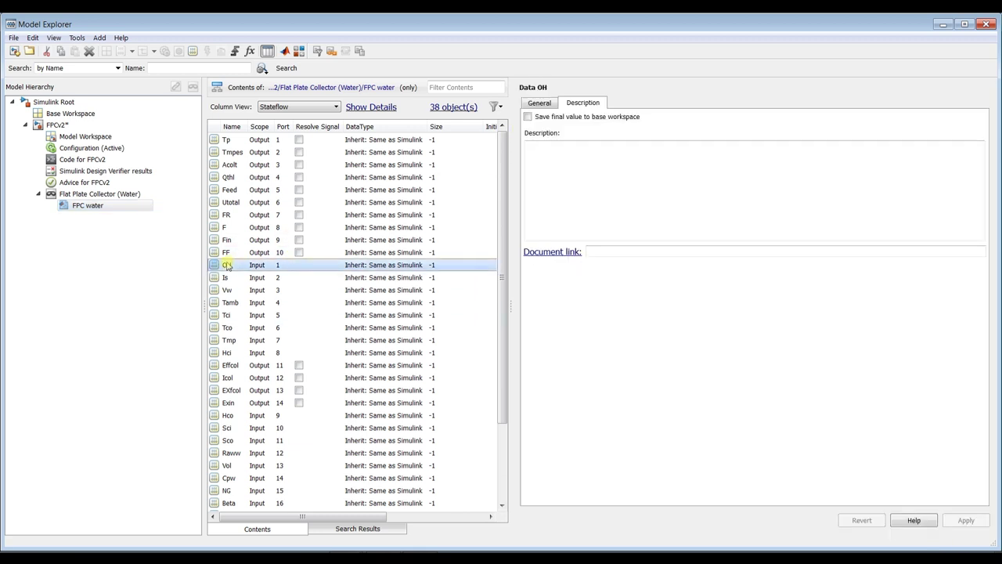
{"action": "left_click", "coordinate": [529, 118]}
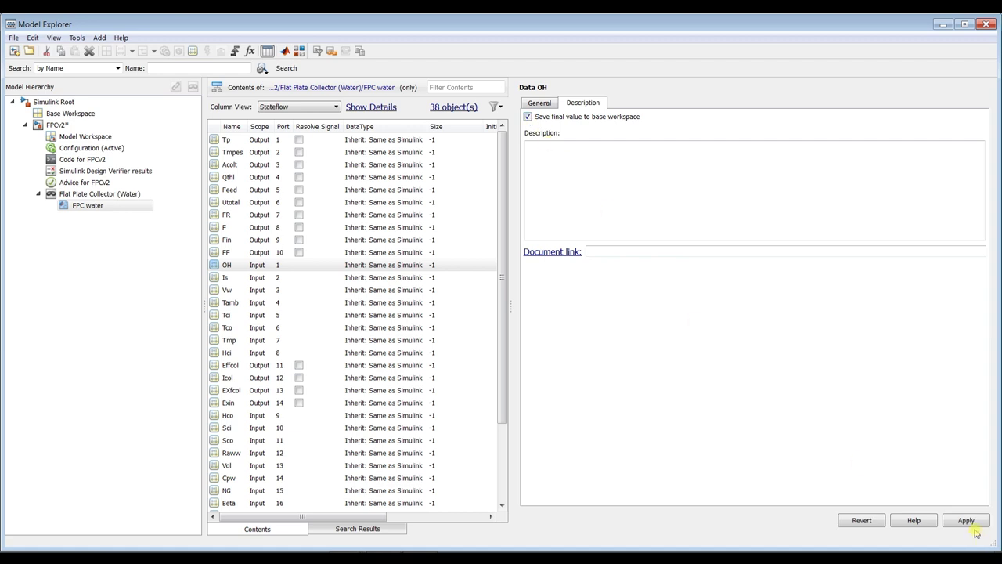
{"action": "left_click", "coordinate": [967, 521]}
{"action": "left_click", "coordinate": [225, 277]}
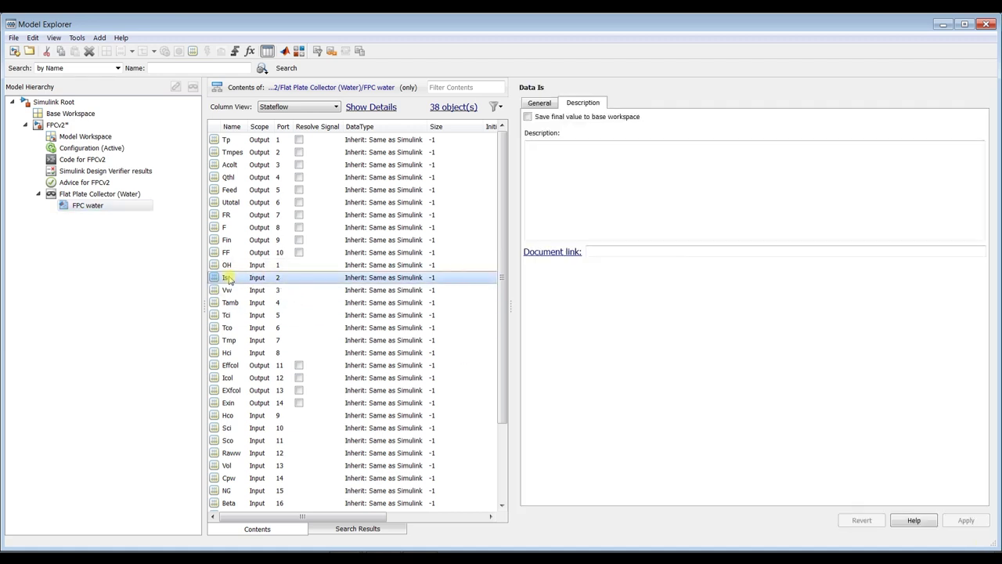
{"action": "left_click", "coordinate": [529, 117]}
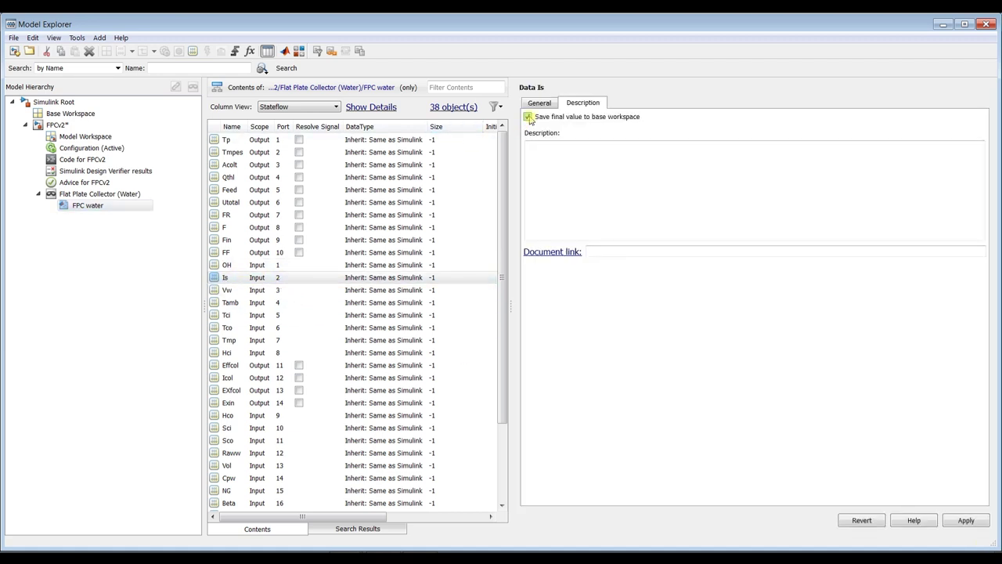
{"action": "left_click", "coordinate": [967, 520]}
- Enable saving the final value to the base workspace for the Tci and Tco input data
{"action": "left_click", "coordinate": [224, 290]}
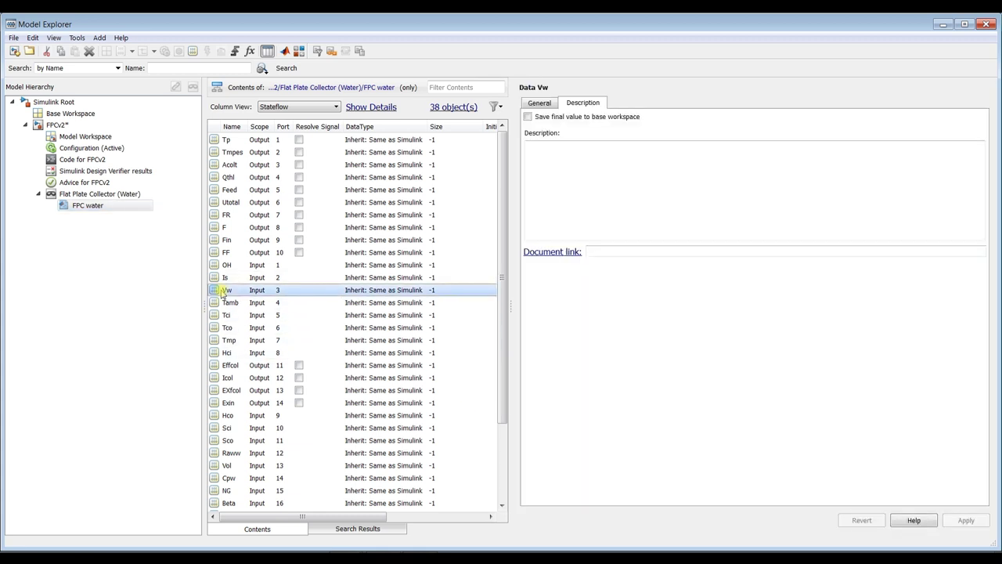
{"action": "left_click", "coordinate": [227, 302]}
{"action": "left_click", "coordinate": [225, 315]}
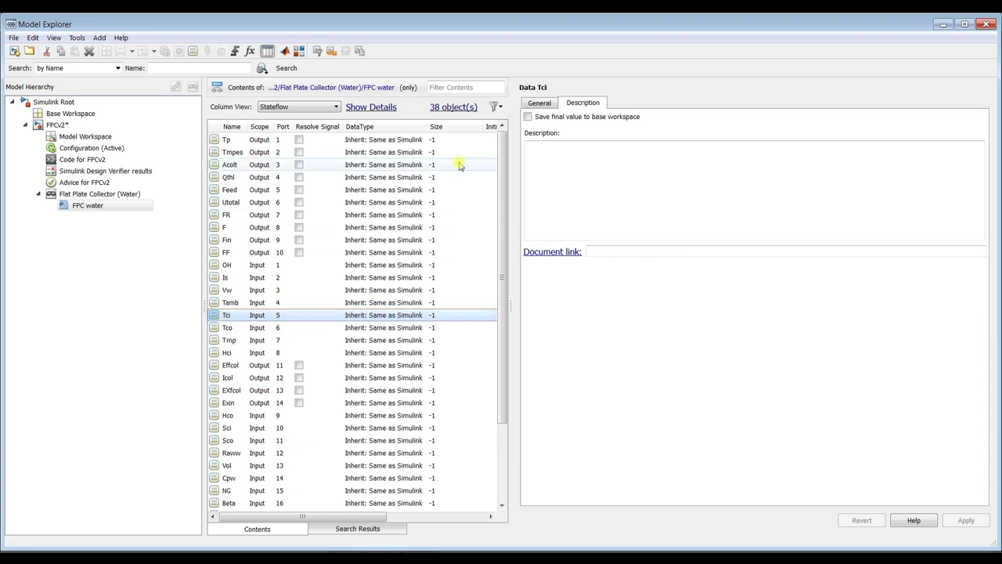
{"action": "left_click", "coordinate": [529, 117]}
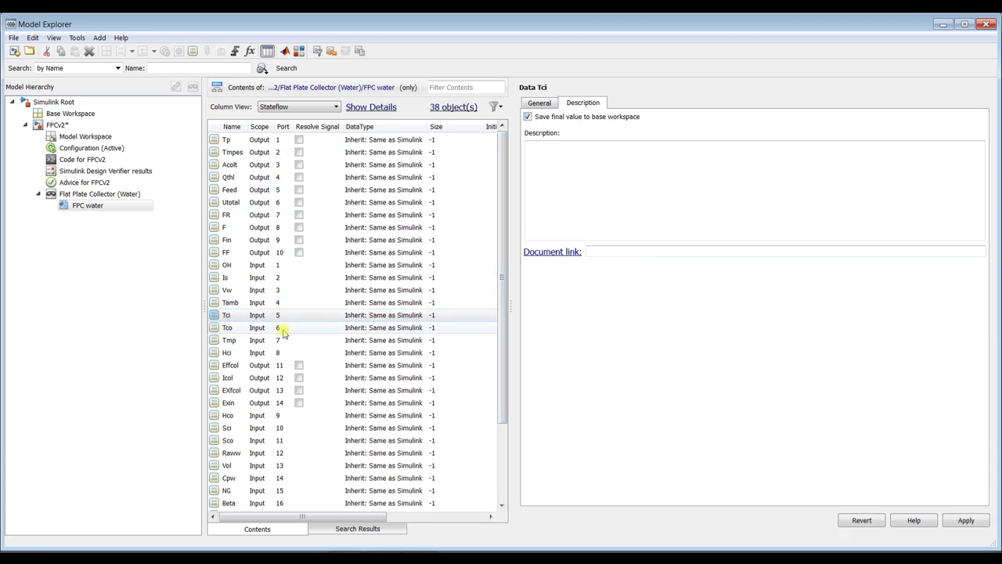
{"action": "left_click", "coordinate": [227, 327]}
{"action": "left_click", "coordinate": [528, 116]}
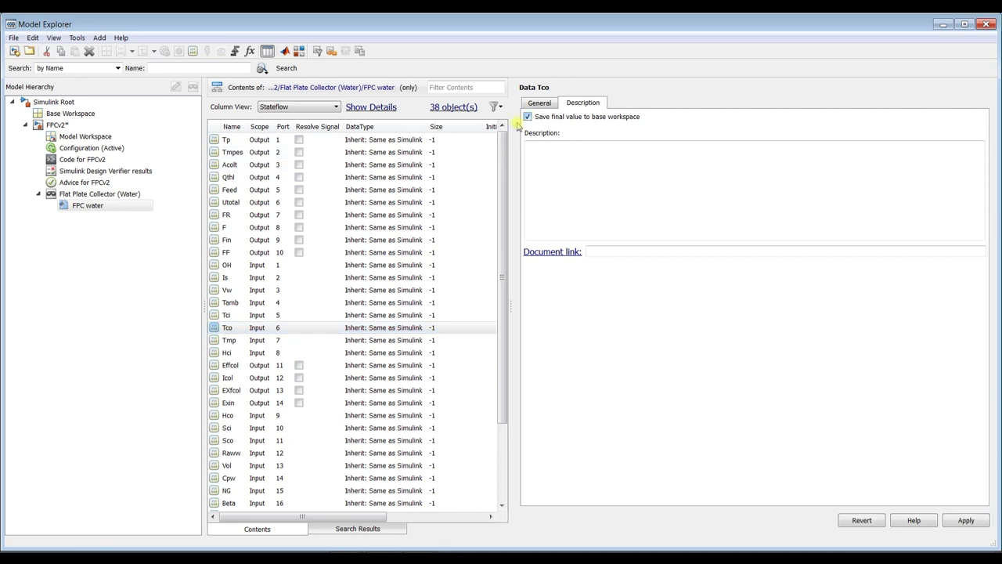
- Enable saving the final value to the base workspace for the Effcol, Exin and Icol output data
{"action": "left_click", "coordinate": [227, 339]}
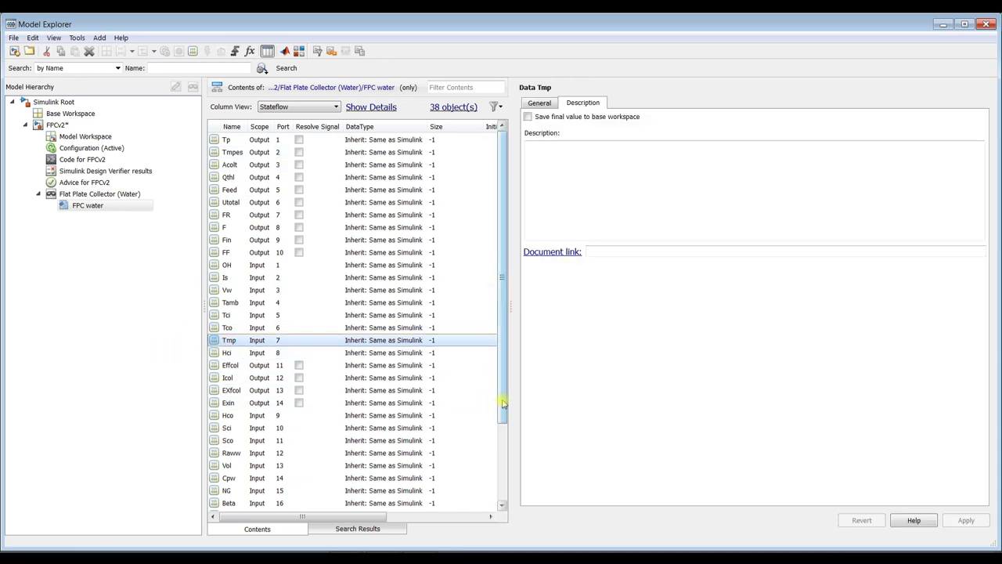
{"action": "scroll", "coordinate": [502, 395], "scroll_direction": "down", "scroll_amount": 3}
{"action": "scroll", "coordinate": [414, 405], "scroll_direction": "up", "scroll_amount": 3}
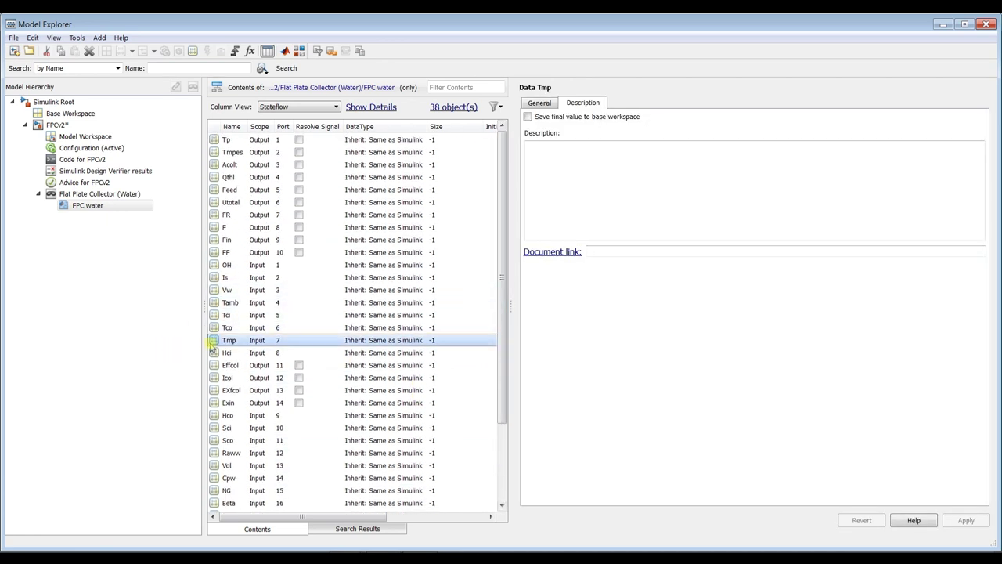
{"action": "left_click", "coordinate": [227, 365]}
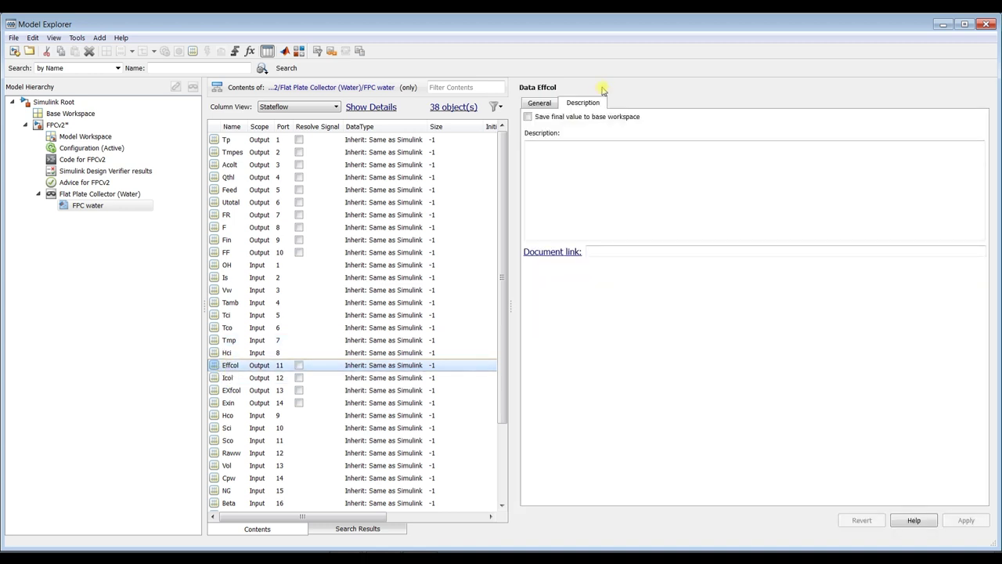
{"action": "left_click", "coordinate": [529, 118]}
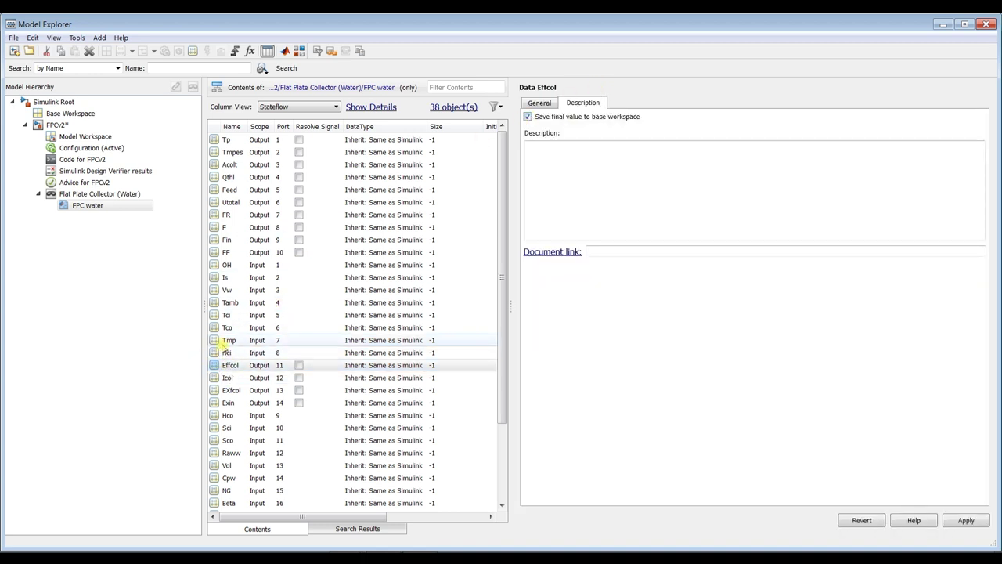
{"action": "left_click", "coordinate": [227, 403]}
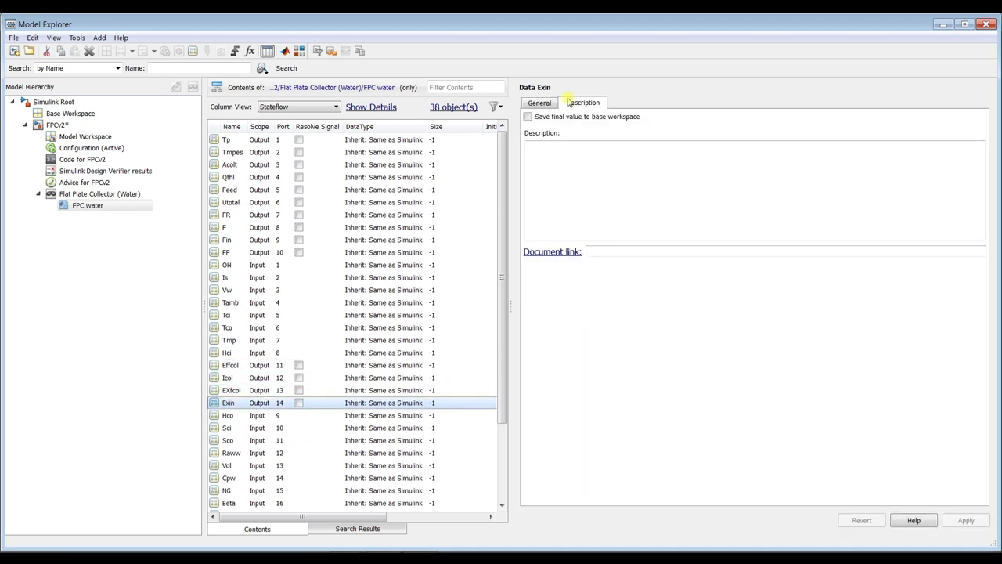
{"action": "left_click", "coordinate": [527, 117]}
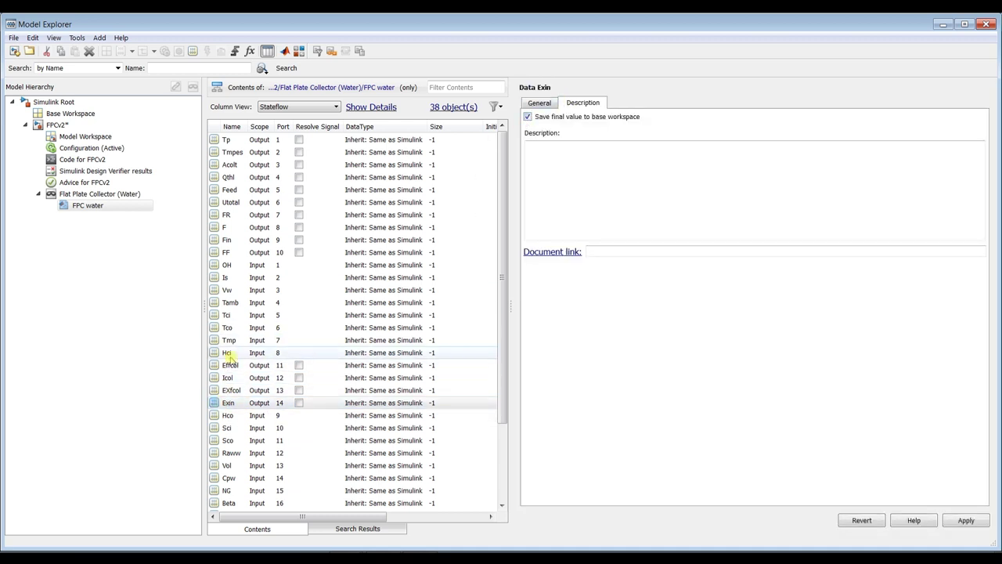
{"action": "left_click", "coordinate": [227, 378]}
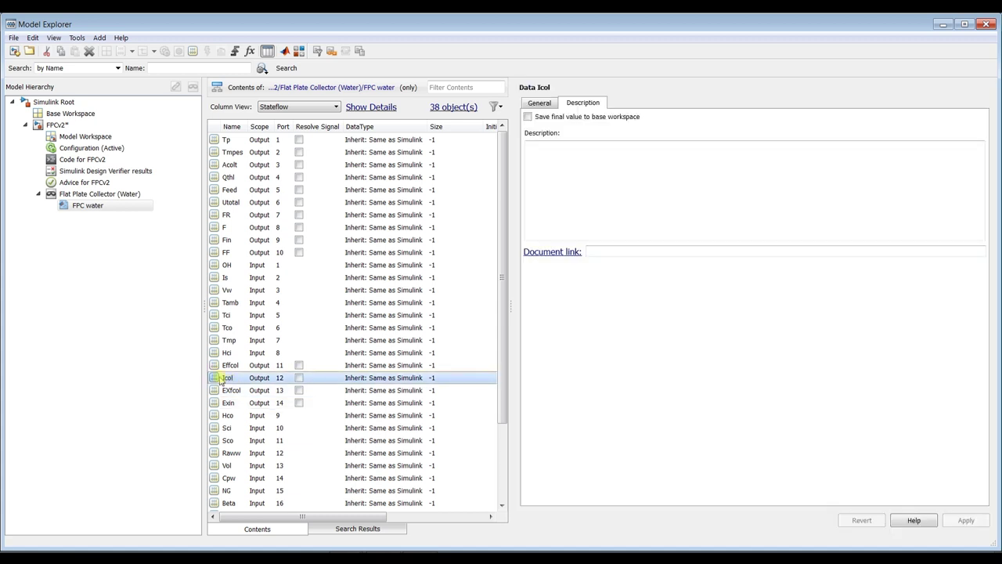
{"action": "left_click", "coordinate": [528, 117]}
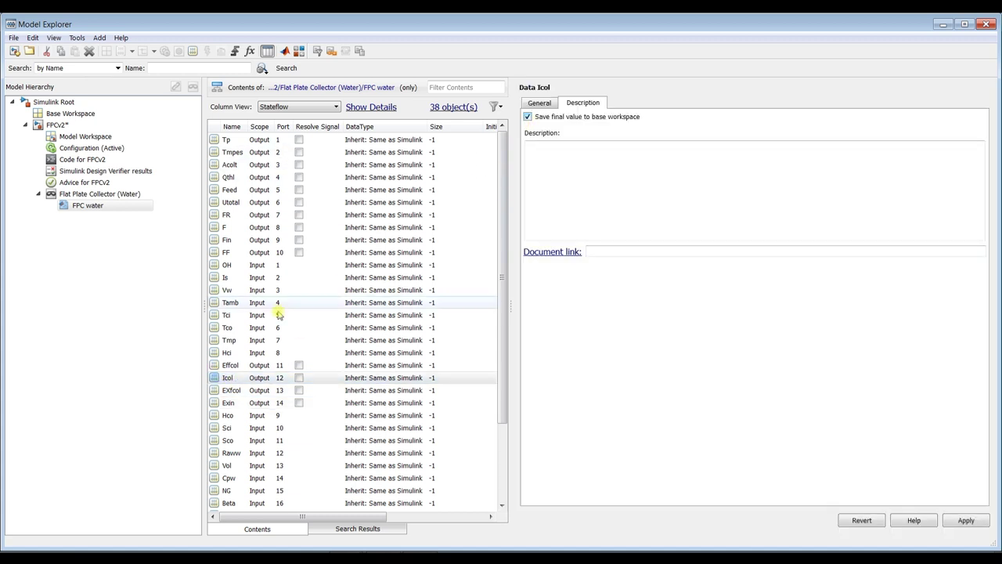
- Enable saving the final value to the base workspace for the Vol input data and apply the setting
{"action": "left_click_drag", "start_coordinate": [504, 403], "coordinate": [497, 475]}
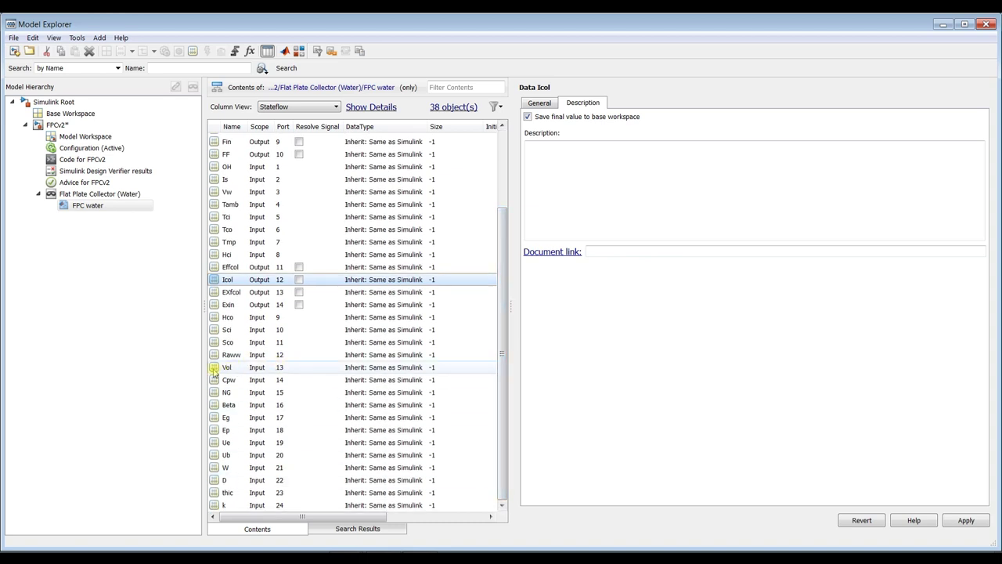
{"action": "left_click", "coordinate": [213, 369]}
{"action": "left_click", "coordinate": [528, 117]}
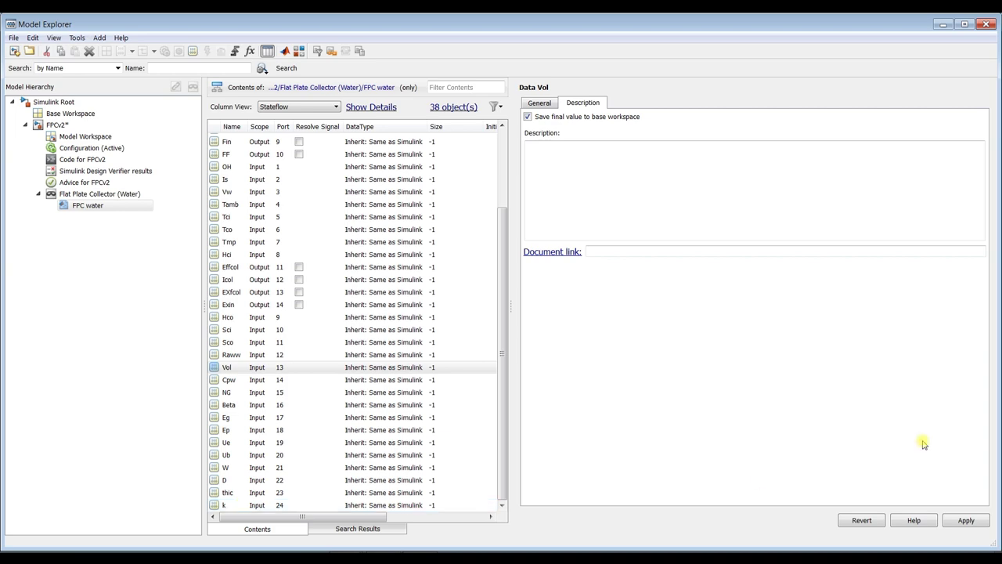
{"action": "left_click", "coordinate": [971, 520]}
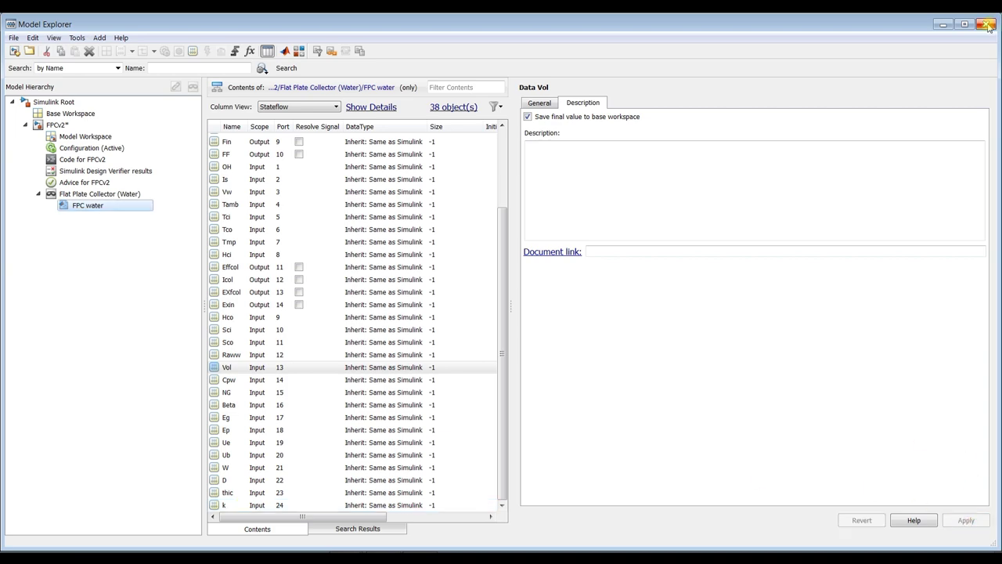
- Close the Model Explorer, then save the FPCv2 model and run its simulation
{"action": "left_click", "coordinate": [987, 25]}
{"action": "left_click", "coordinate": [65, 53]}
{"action": "left_click", "coordinate": [261, 54]}
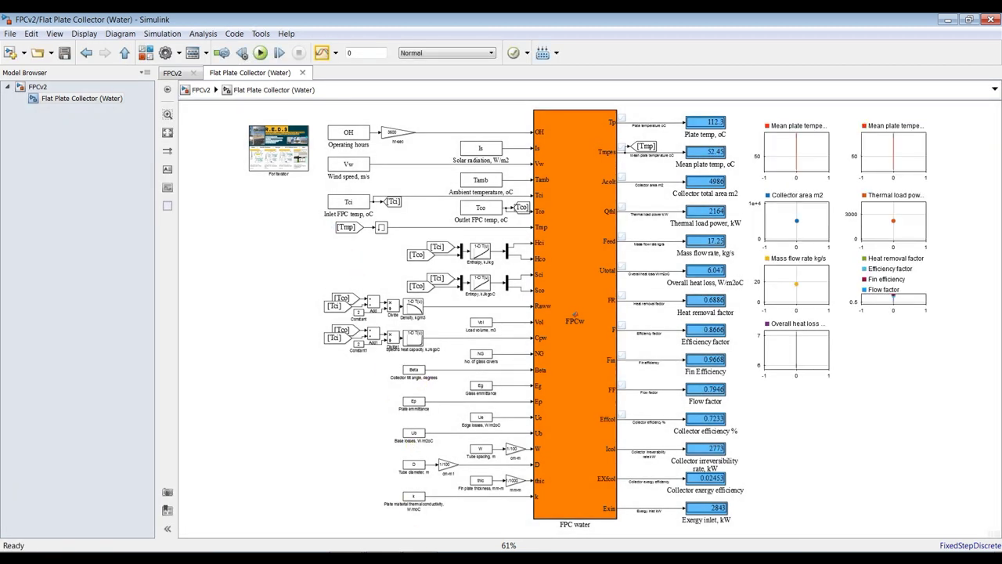
- Switch to the main MATLAB window, enlarge the workspace list to show all saved variables, and open the Acolt variable
{"action": "left_click", "coordinate": [307, 511]}
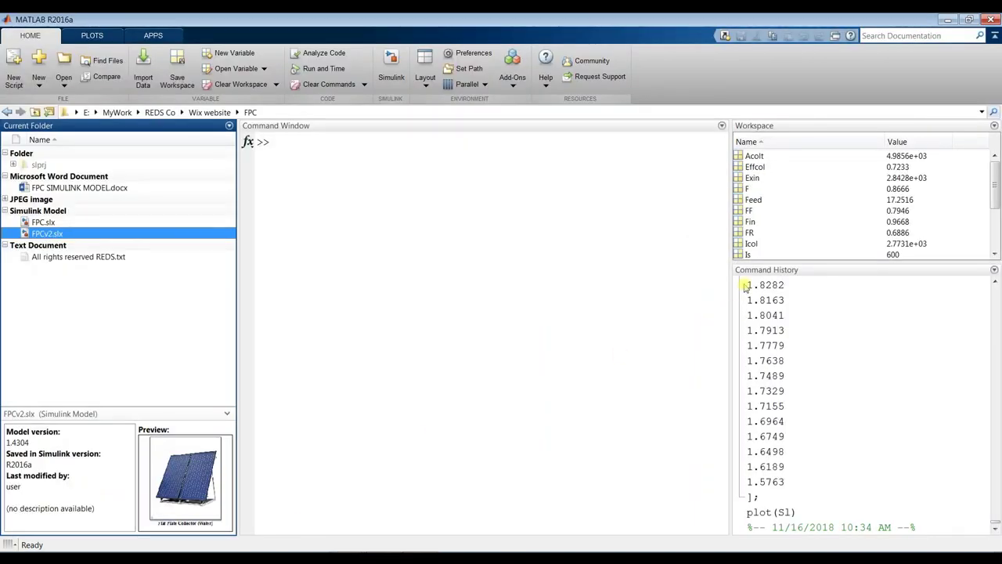
{"action": "left_click_drag", "start_coordinate": [798, 261], "coordinate": [806, 382]}
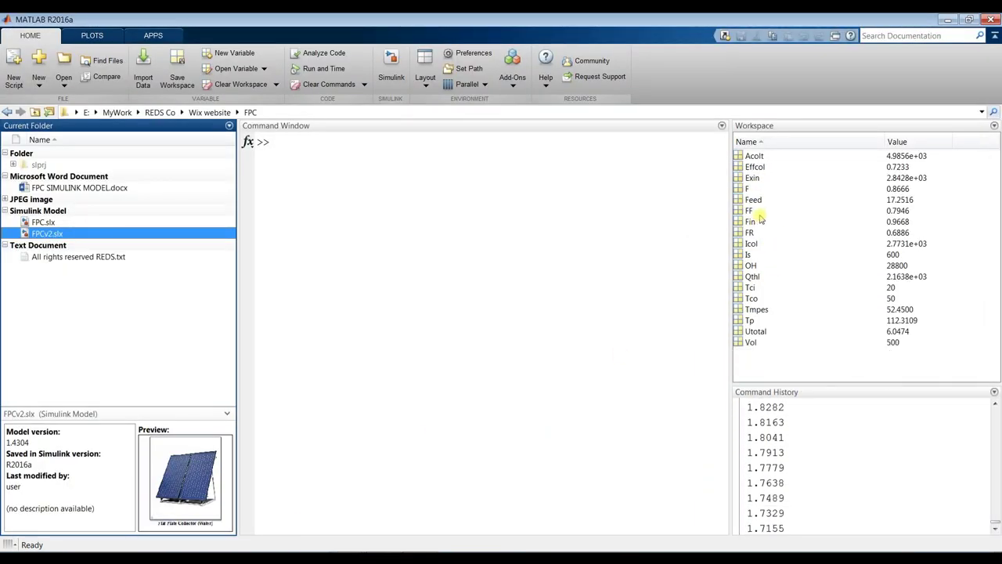
{"action": "left_click", "coordinate": [753, 155]}
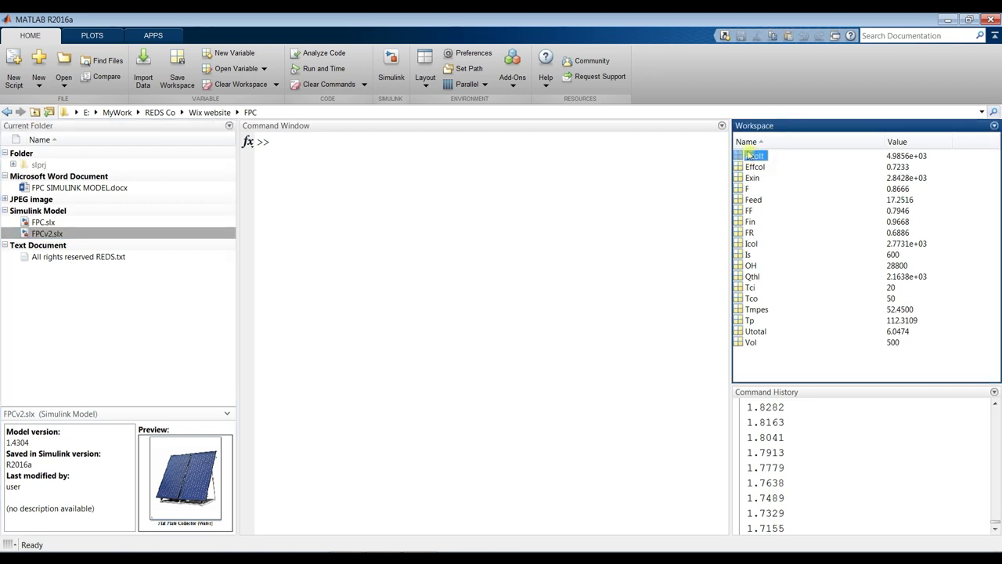
{"action": "double_click", "coordinate": [749, 155]}
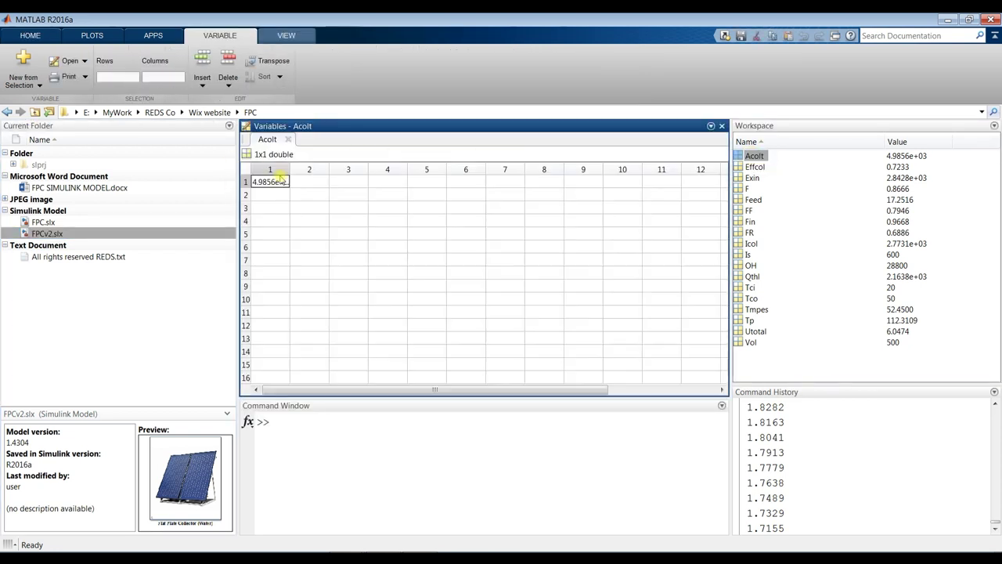
- Close the Acolt variable, shrink the workspace list and switch back to the FPCv2 model in Simulink
{"action": "left_click", "coordinate": [721, 126]}
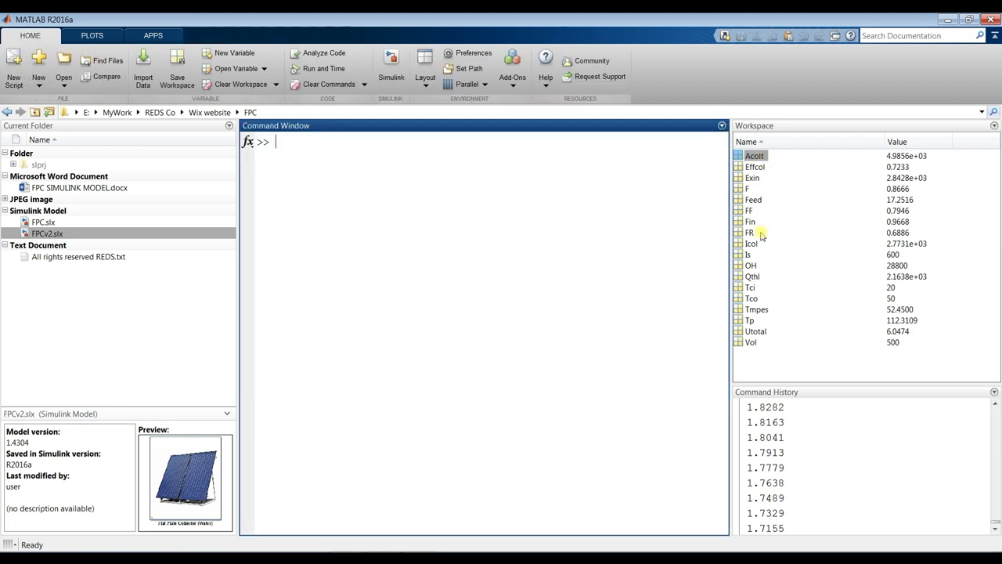
{"action": "left_click_drag", "start_coordinate": [804, 384], "coordinate": [802, 349]}
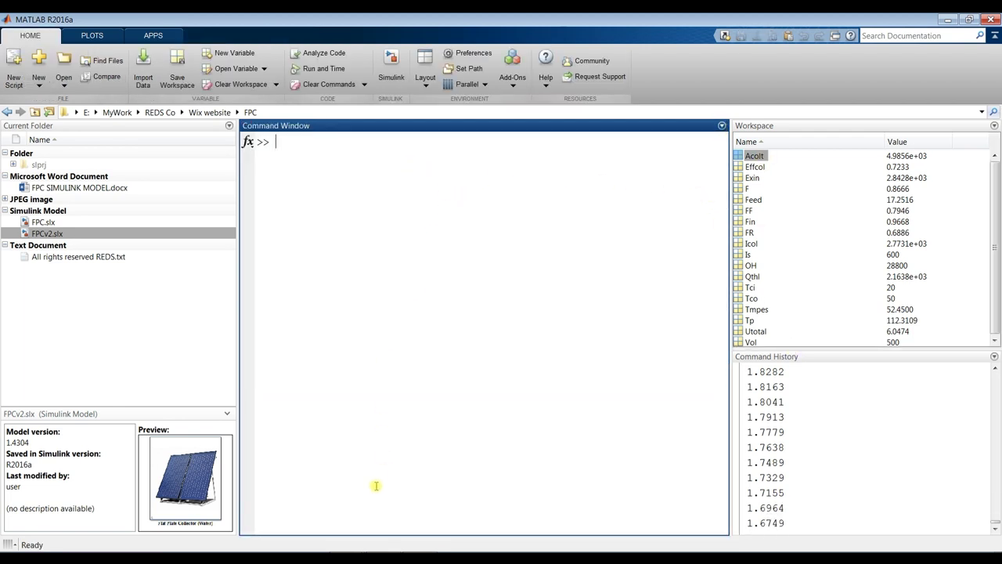
{"action": "left_click", "coordinate": [331, 537]}
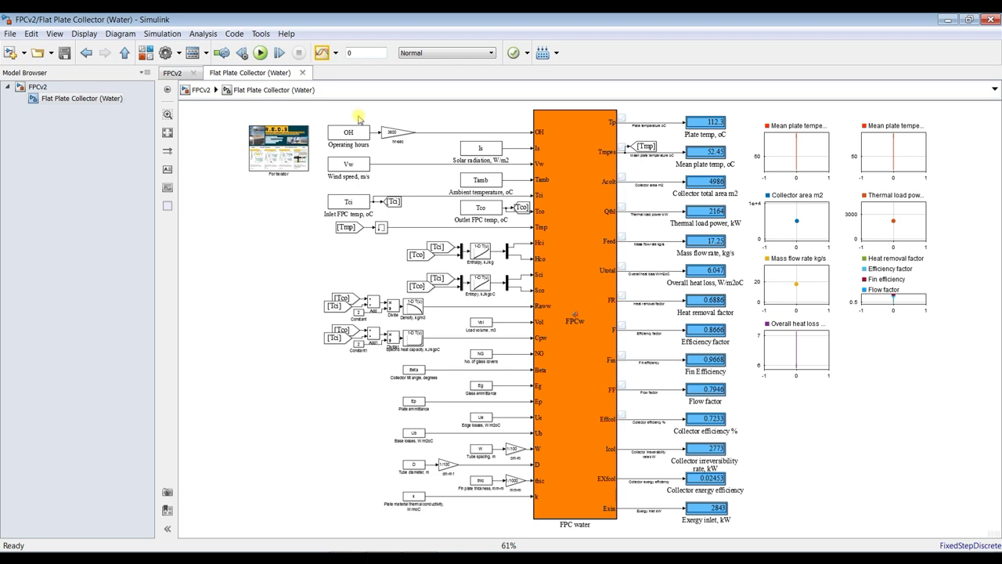
- Set the simulation stop time to inf and open the Flat Plate Collector (Water) block parameters from the FPCv2 top level
{"action": "scroll", "coordinate": [359, 117], "scroll_direction": "up", "scroll_amount": 3}
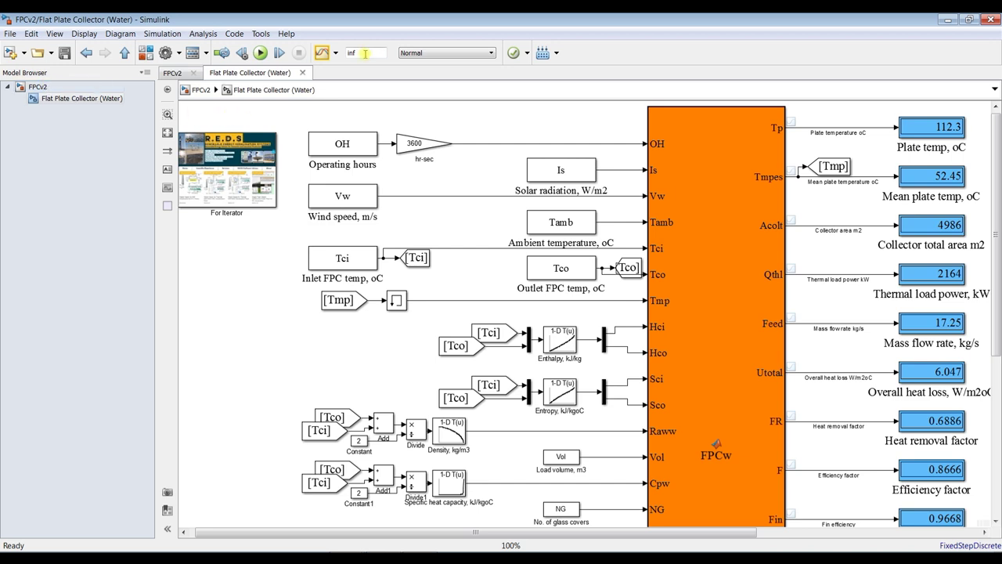
{"action": "left_click", "coordinate": [40, 87]}
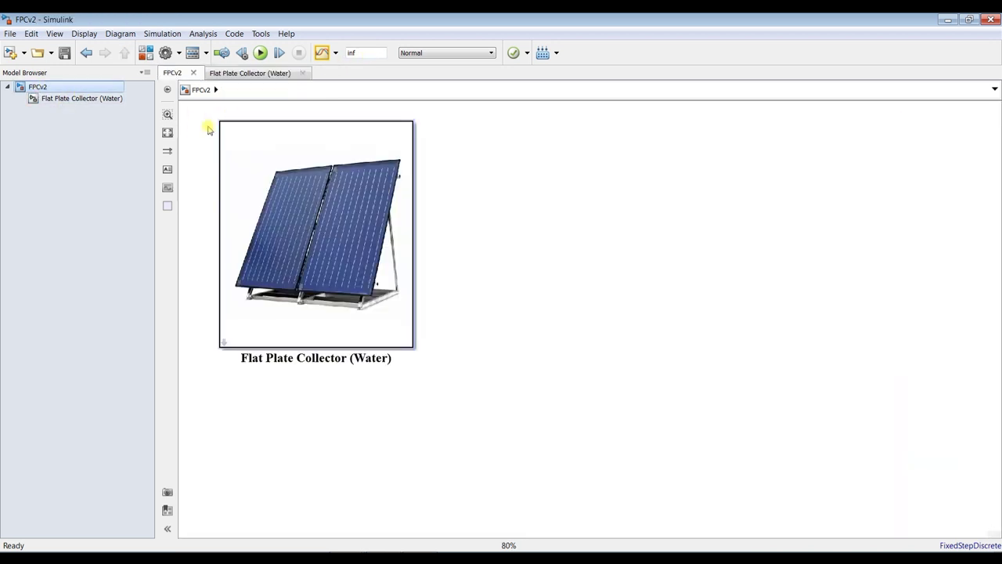
{"action": "double_click", "coordinate": [235, 138]}
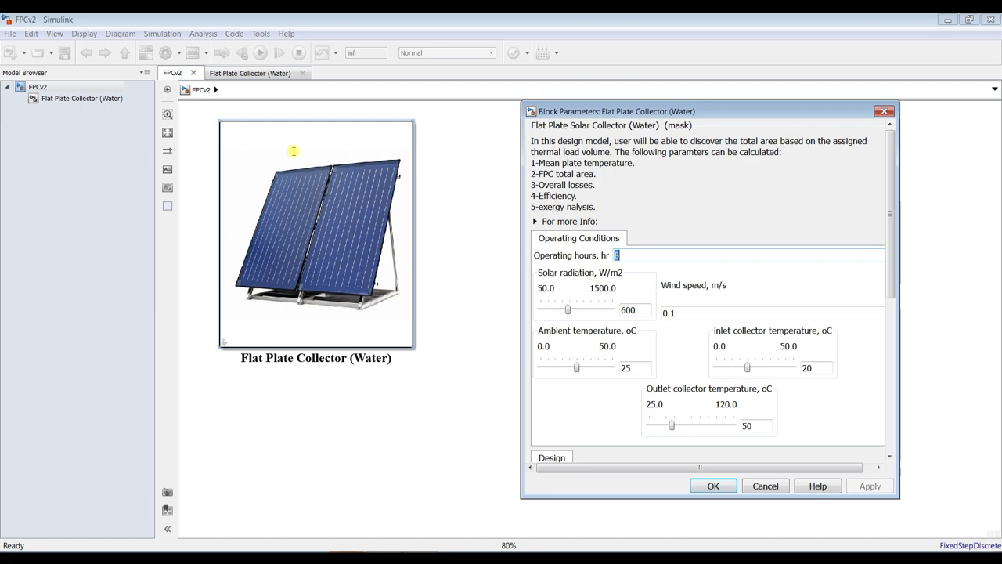
{"action": "left_click_drag", "start_coordinate": [666, 111], "coordinate": [486, 109]}
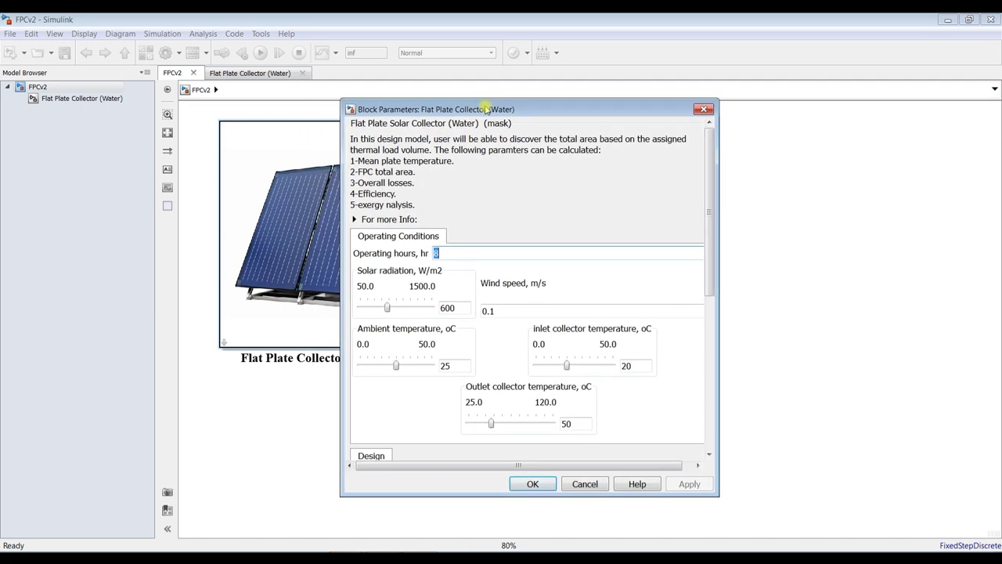
- Return to the Flat Plate Collector (Water) subsystem, move its parameters dialog aside and view the output displays and dashboard scopes
{"action": "left_click", "coordinate": [79, 99]}
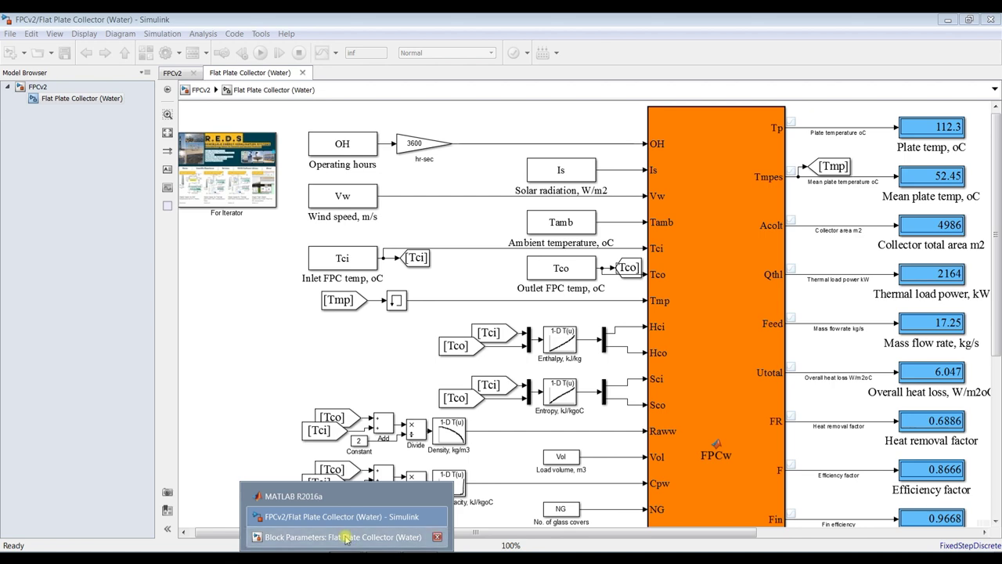
{"action": "left_click", "coordinate": [348, 540]}
{"action": "left_click_drag", "start_coordinate": [516, 117], "coordinate": [402, 107]}
{"action": "left_click_drag", "start_coordinate": [661, 533], "coordinate": [685, 533]}
{"action": "left_click_drag", "start_coordinate": [775, 533], "coordinate": [974, 534]}
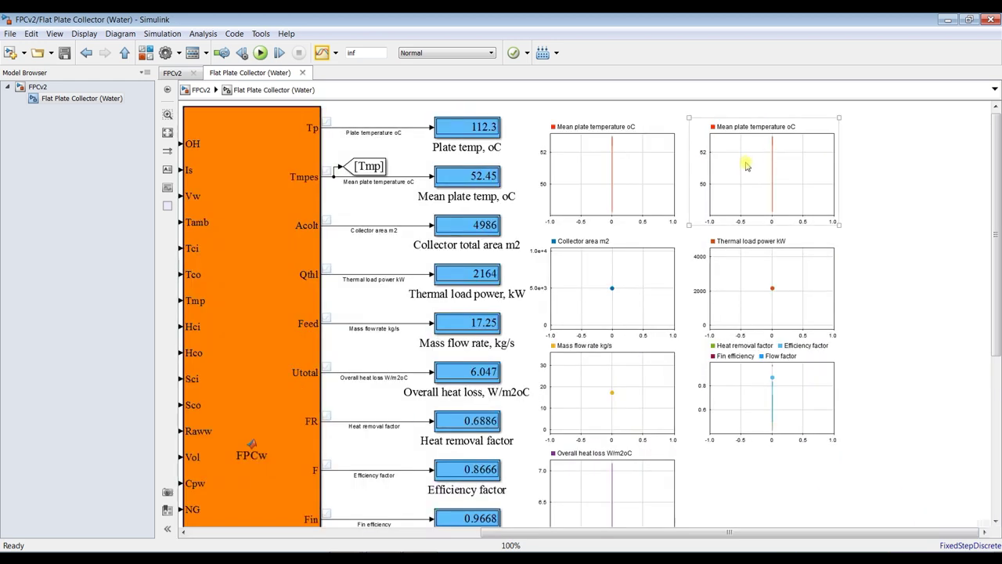
- Place a Dashboard Scope from the Simulink library below the existing scopes, then delete it and close the library browser
{"action": "left_click", "coordinate": [145, 52]}
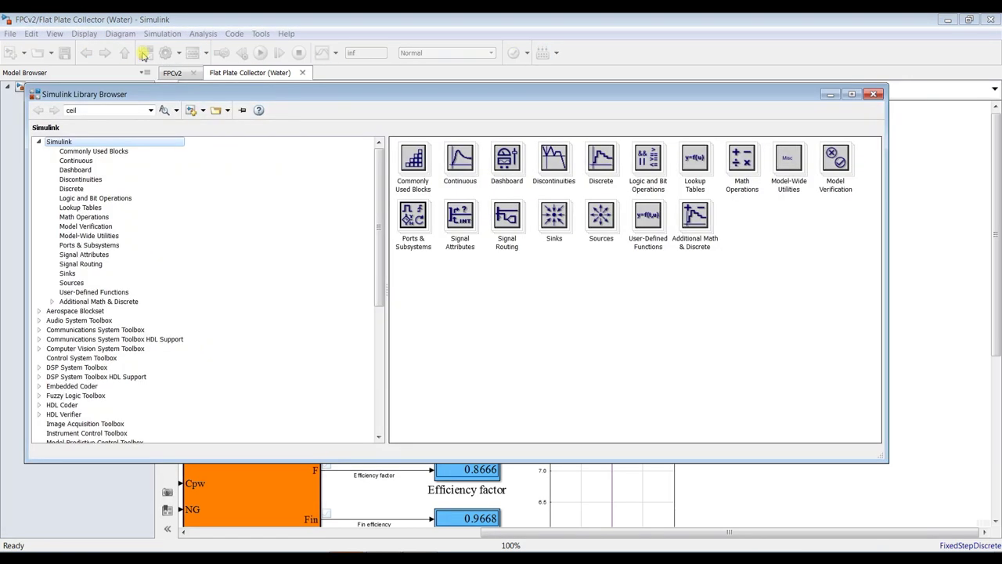
{"action": "left_click", "coordinate": [75, 170]}
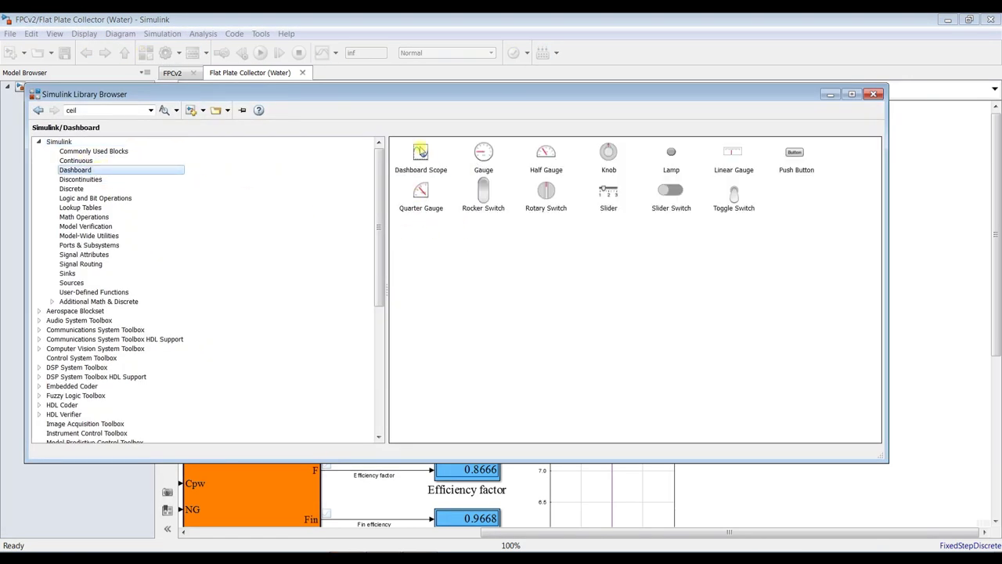
{"action": "left_click", "coordinate": [421, 154]}
{"action": "left_click_drag", "start_coordinate": [435, 162], "coordinate": [820, 487]}
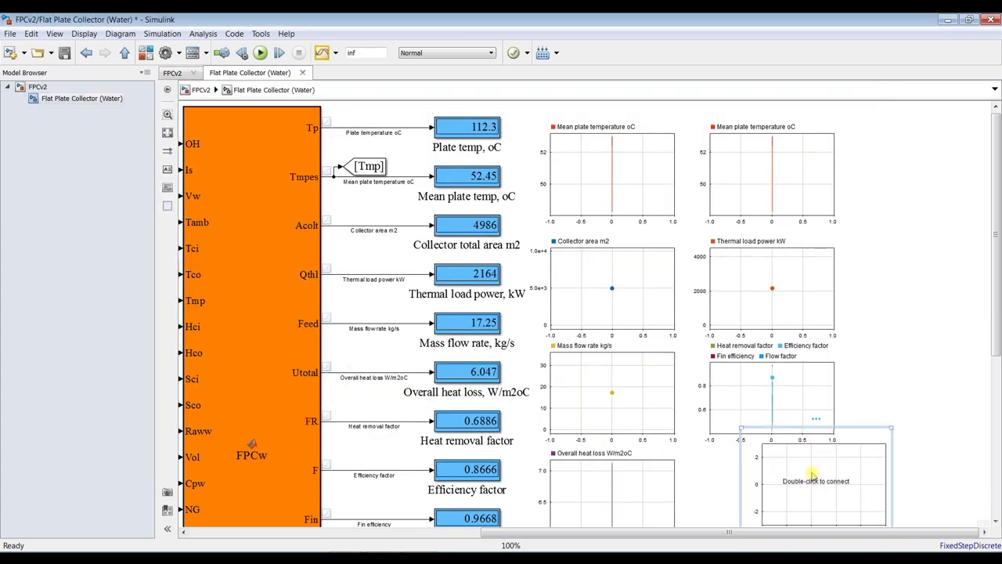
{"action": "key", "text": "Delete"}
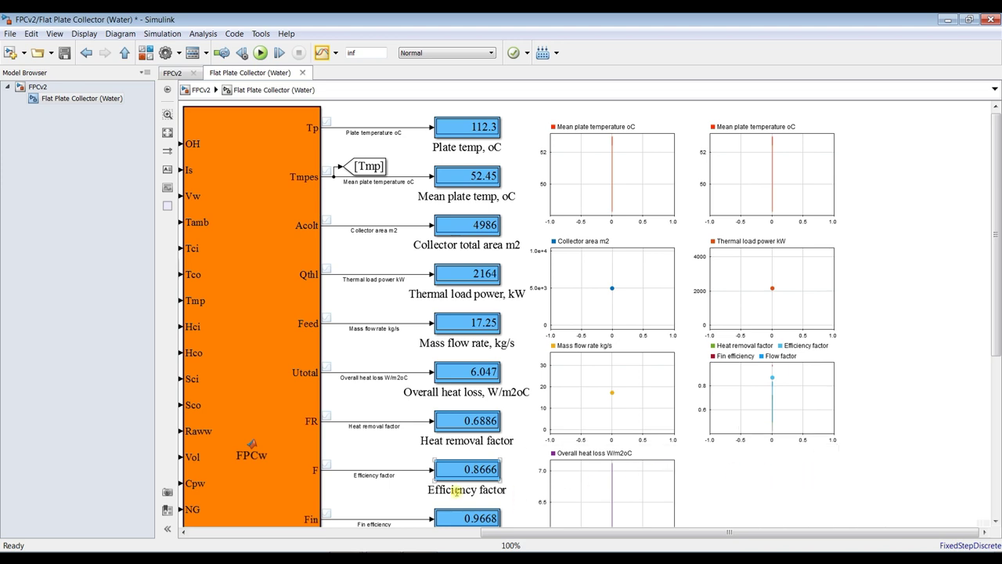
{"action": "left_click", "coordinate": [346, 558]}
{"action": "left_click", "coordinate": [307, 537]}
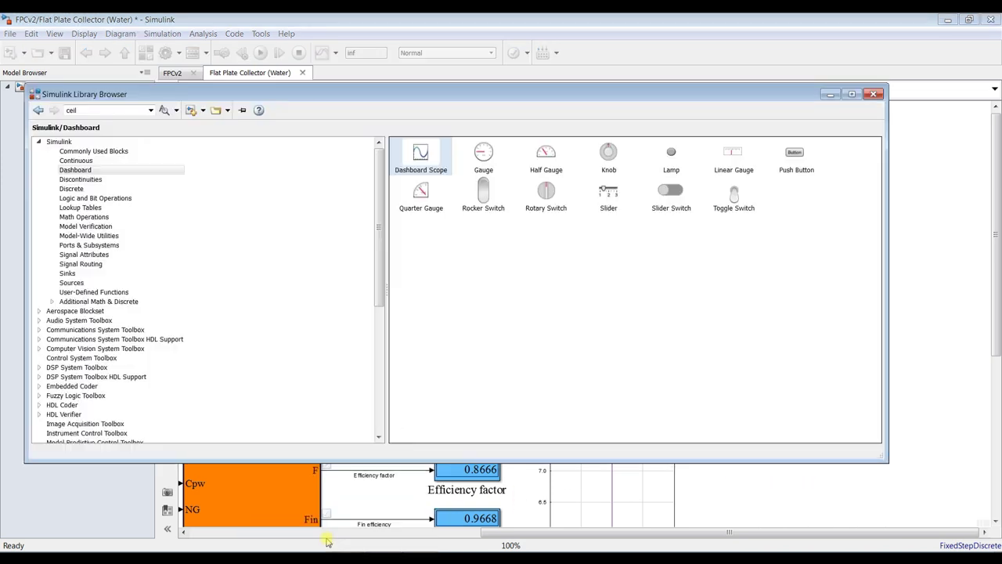
{"action": "left_click", "coordinate": [874, 94]}
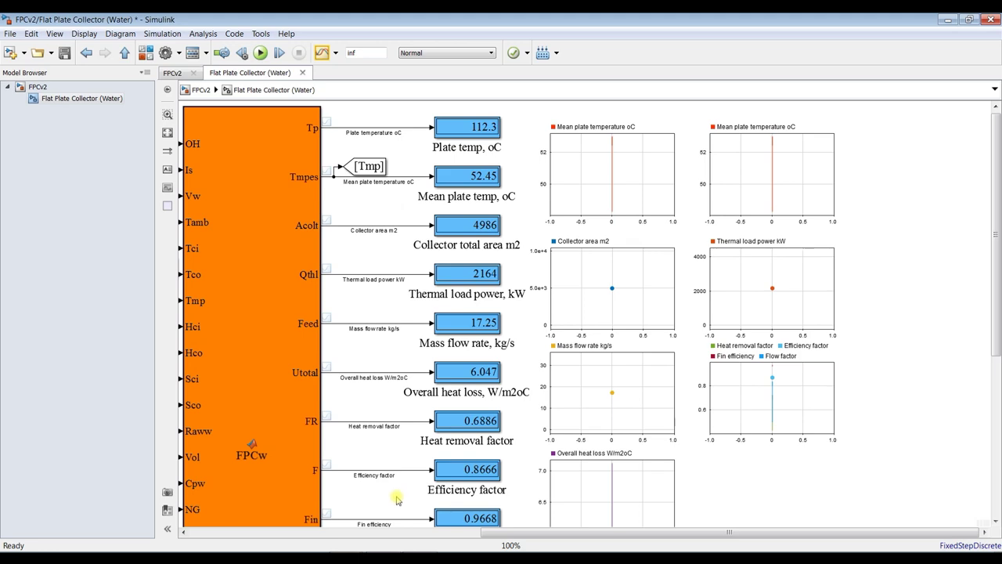
- Position the block parameters dialog beside the dashboard scopes, run the simulation and bring the dialog back to the front
{"action": "left_click", "coordinate": [347, 558]}
{"action": "left_click", "coordinate": [324, 539]}
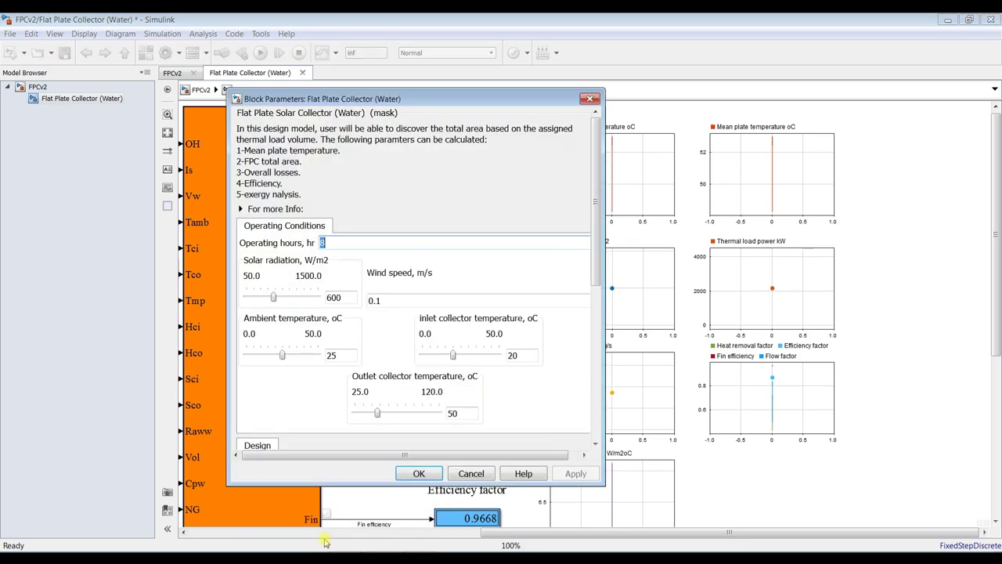
{"action": "left_click_drag", "start_coordinate": [391, 100], "coordinate": [282, 100]}
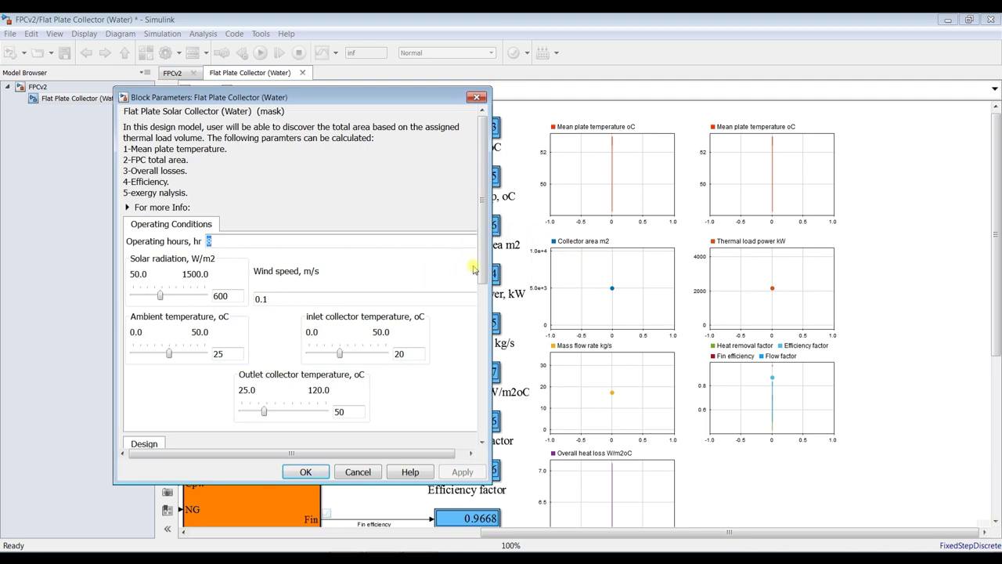
{"action": "key", "text": "Return"}
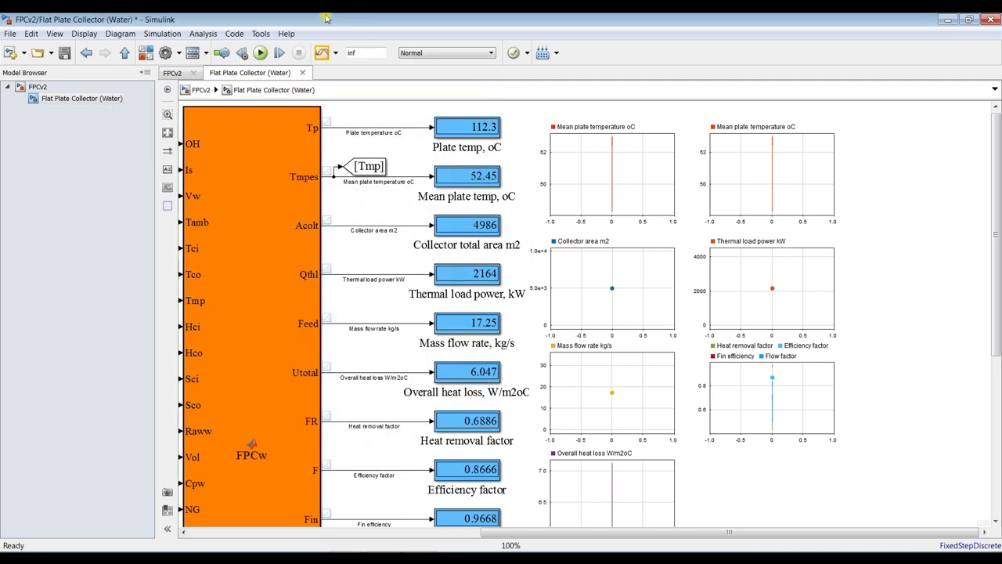
{"action": "left_click", "coordinate": [261, 54]}
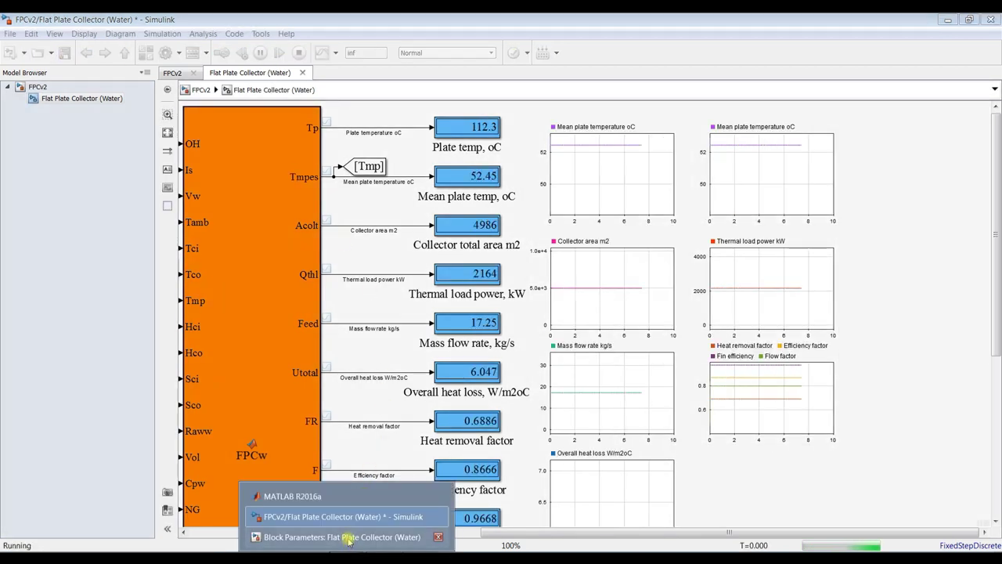
{"action": "left_click", "coordinate": [356, 538]}
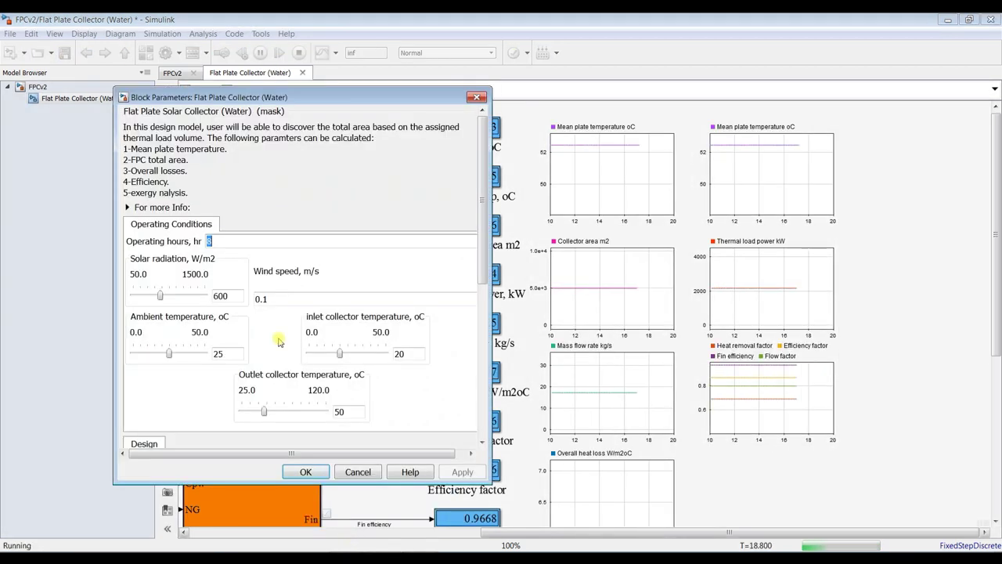
- Raise the solar radiation to 847.5 W/m2 while the simulation is running
{"action": "left_click", "coordinate": [161, 297]}
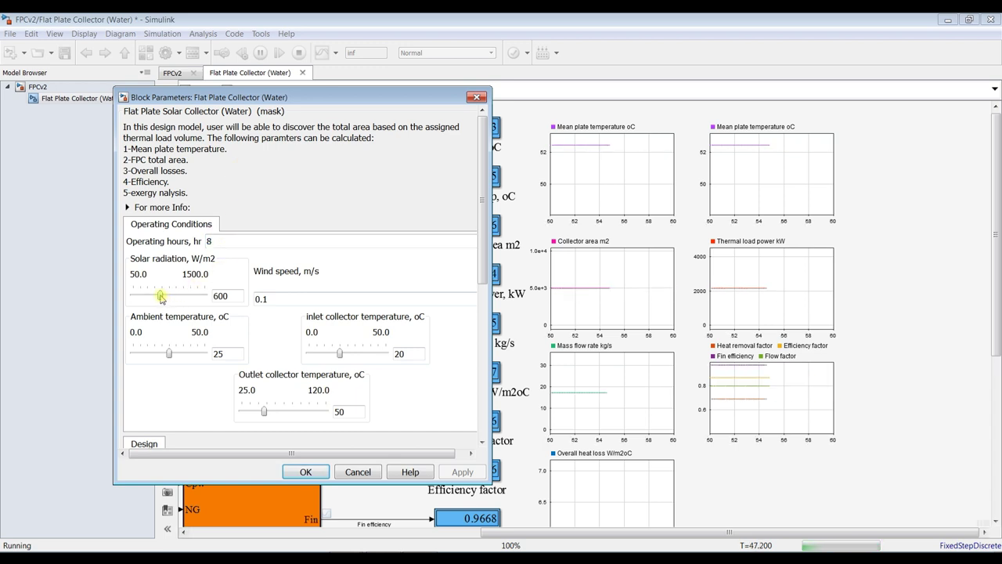
{"action": "left_click_drag", "start_coordinate": [160, 298], "coordinate": [166, 297]}
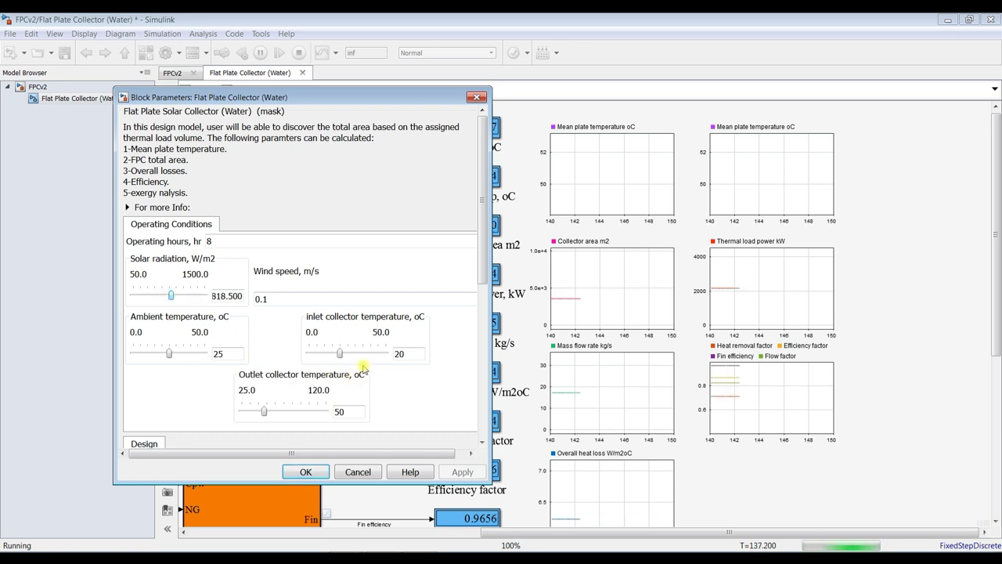
{"action": "key", "text": "Right"}
{"action": "key", "text": "Right"}
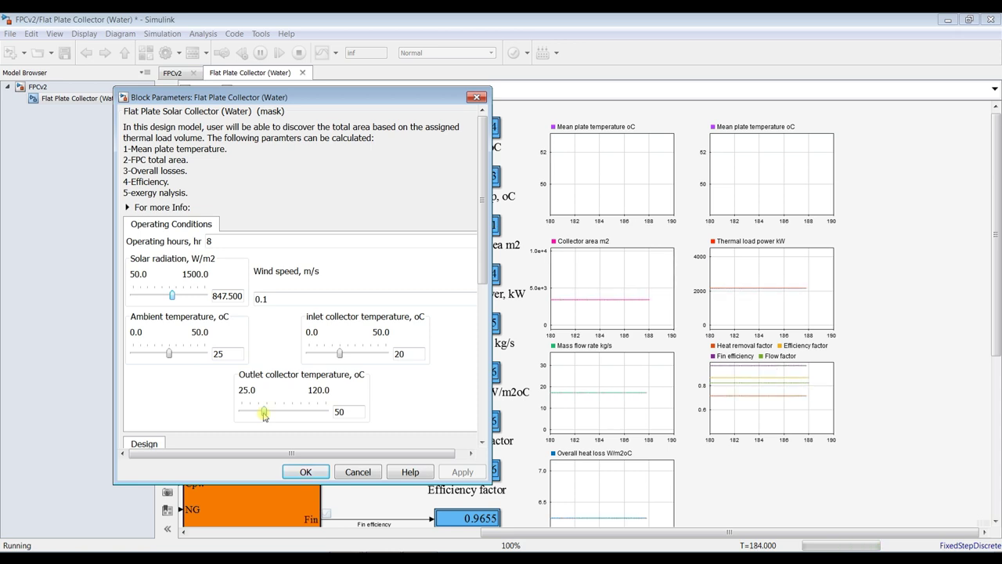
- Raise the outlet collector temperature to 66.8 °C and the inlet collector temperature to 22 °C
{"action": "key", "text": "Right"}
{"action": "key", "text": "Right"}
{"action": "key", "text": "Right"}
{"action": "key", "text": "Right"}
{"action": "key", "text": "Right"}
{"action": "key", "text": "Right"}
{"action": "key", "text": "Right"}
{"action": "key", "text": "Right"}
{"action": "key", "text": "Right"}
{"action": "key", "text": "Right"}
{"action": "key", "text": "Right"}
{"action": "key", "text": "Right"}
{"action": "key", "text": "Right"}
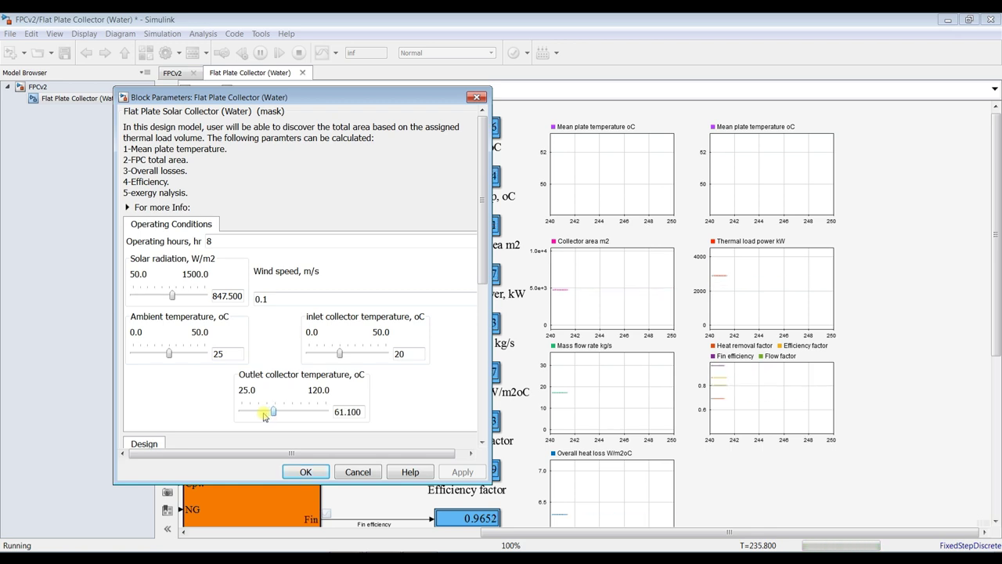
{"action": "key", "text": "Right"}
{"action": "key", "text": "Right"}
{"action": "key", "text": "Right"}
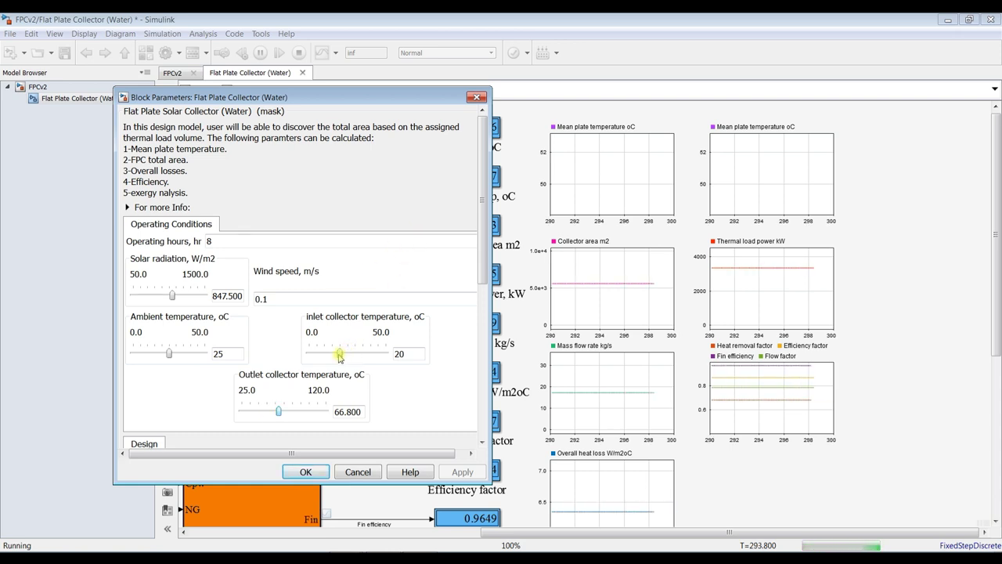
{"action": "left_click_drag", "start_coordinate": [339, 356], "coordinate": [339, 356]}
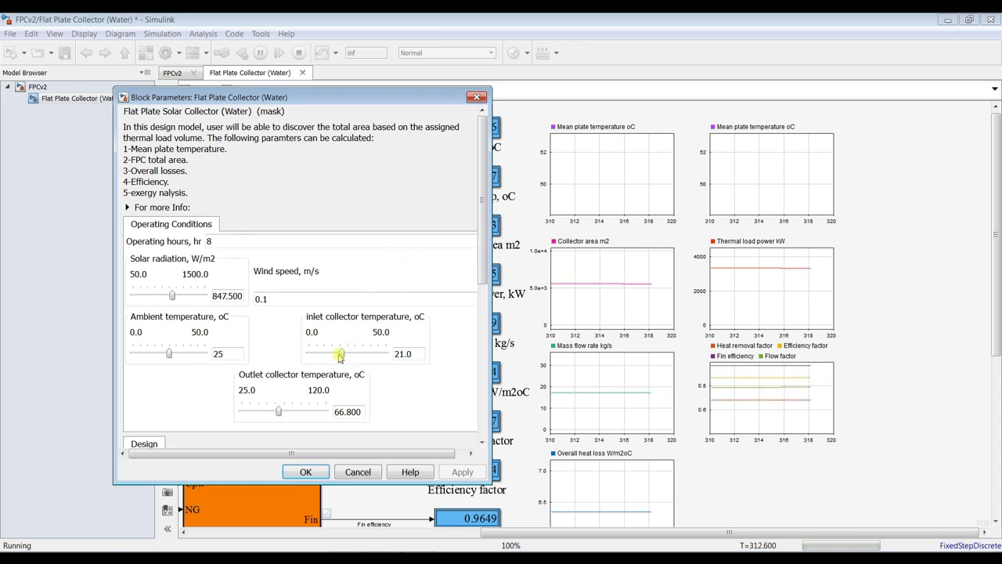
{"action": "left_click_drag", "start_coordinate": [339, 356], "coordinate": [341, 356]}
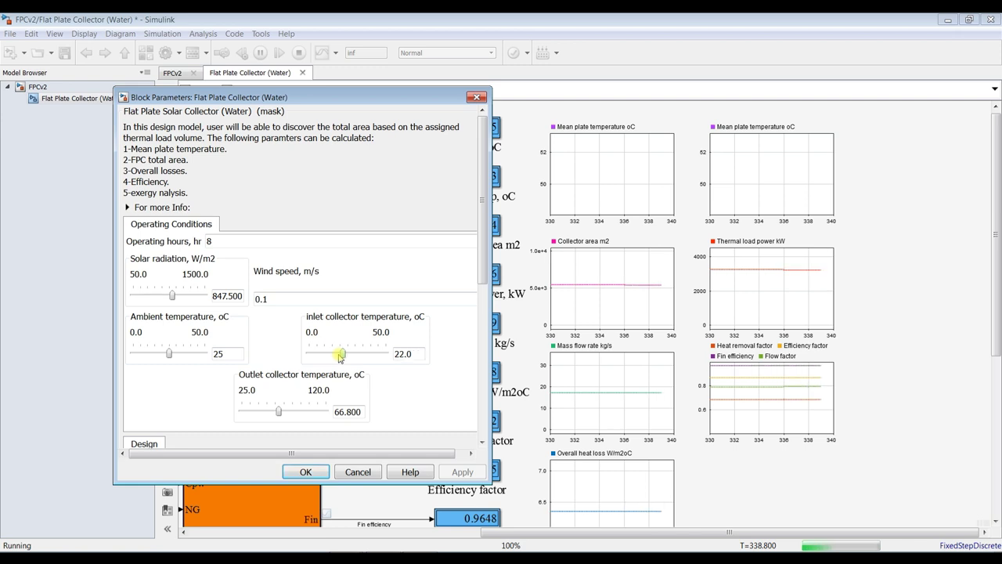
- Raise the thermal load volume in the Design parameters to about 1000 m3
{"action": "left_click_drag", "start_coordinate": [481, 270], "coordinate": [470, 391]}
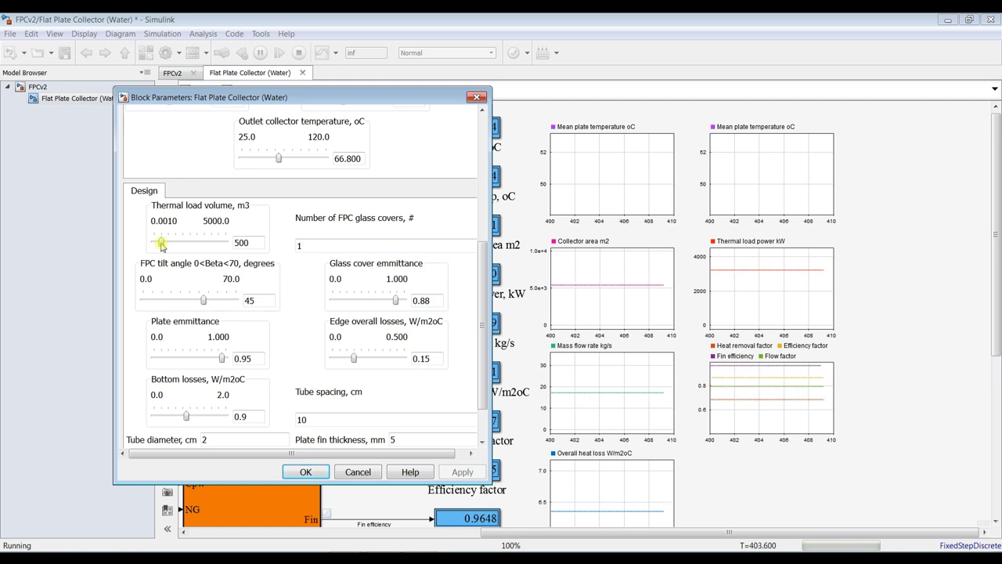
{"action": "left_click_drag", "start_coordinate": [161, 245], "coordinate": [162, 246]}
{"action": "key", "text": "Right"}
{"action": "key", "text": "Right"}
{"action": "key", "text": "Right"}
{"action": "key", "text": "Right"}
{"action": "key", "text": "Right"}
{"action": "key", "text": "Right"}
{"action": "key", "text": "Right"}
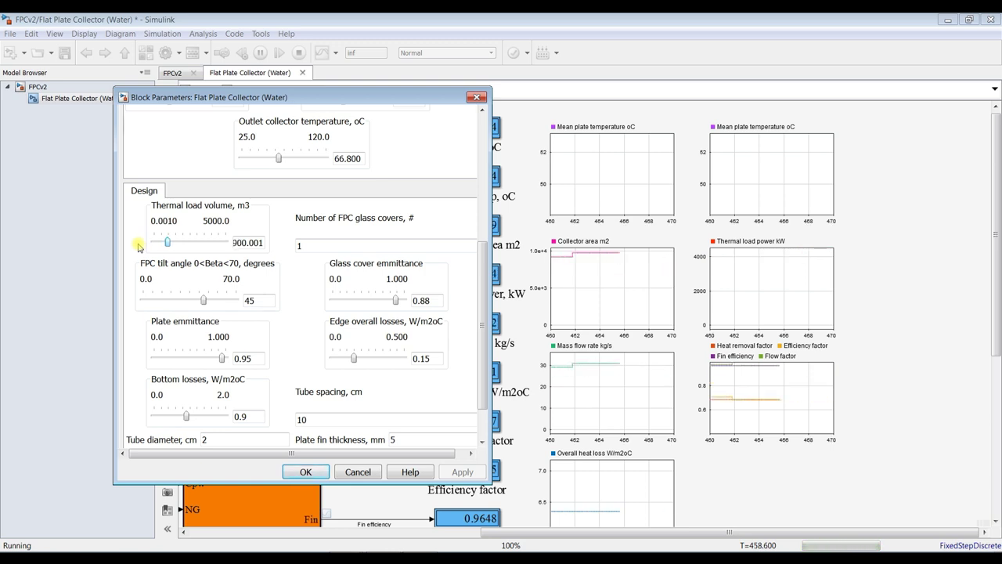
{"action": "key", "text": "Right"}
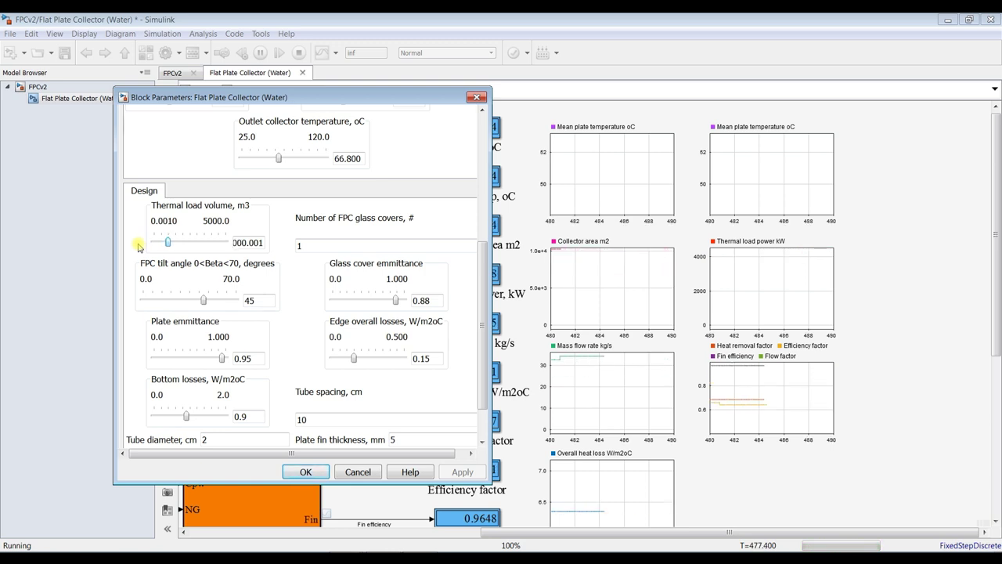
- Lower the thermal load volume to 150.001 m3 and bring the remaining Design parameters into view
{"action": "key", "text": "Left"}
{"action": "key", "text": "Left"}
{"action": "key", "text": "Left"}
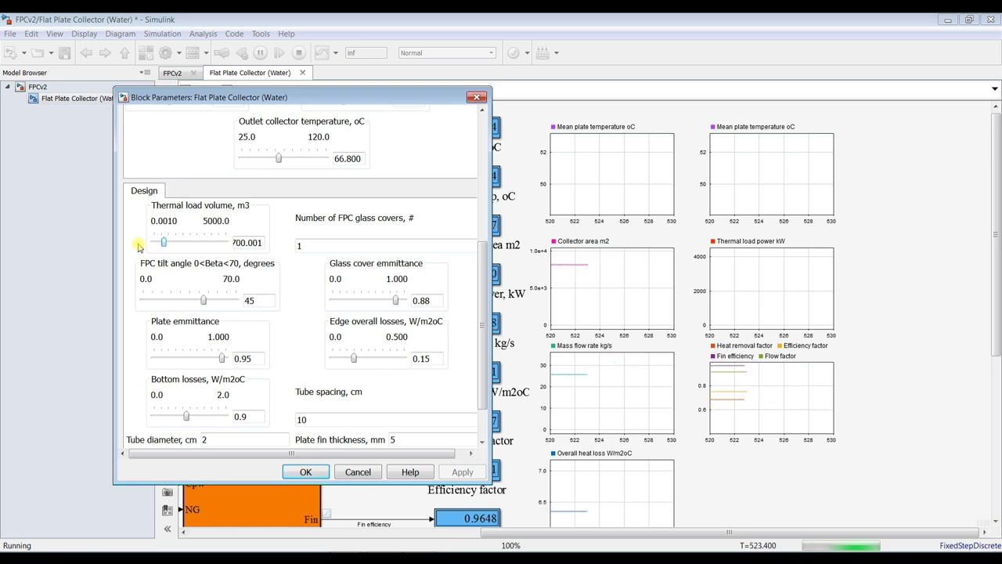
{"action": "key", "text": "Left"}
{"action": "key", "text": "Left"}
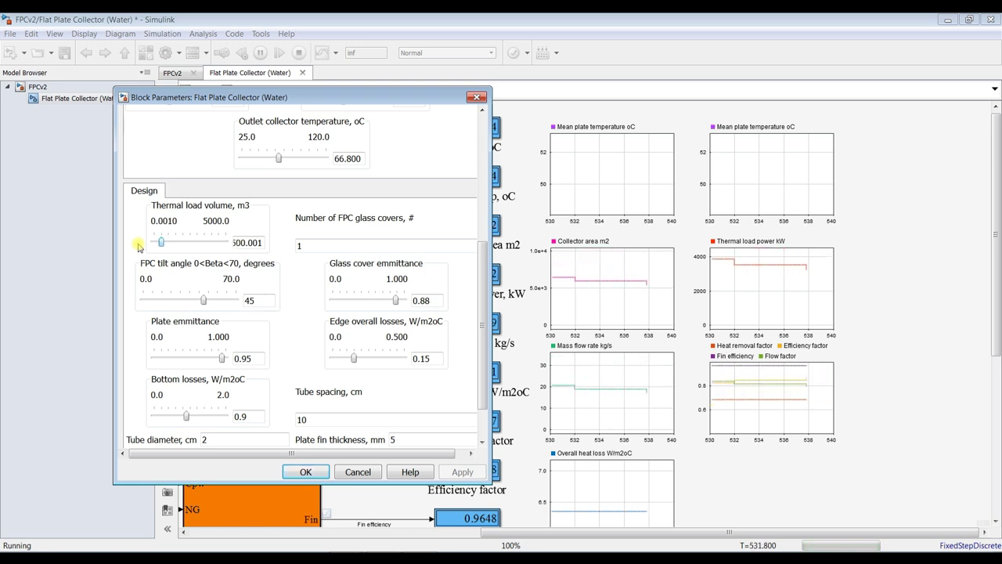
{"action": "key", "text": "Left"}
{"action": "key", "text": "Left"}
{"action": "key", "text": "Left"}
{"action": "key", "text": "Left"}
{"action": "key", "text": "Left"}
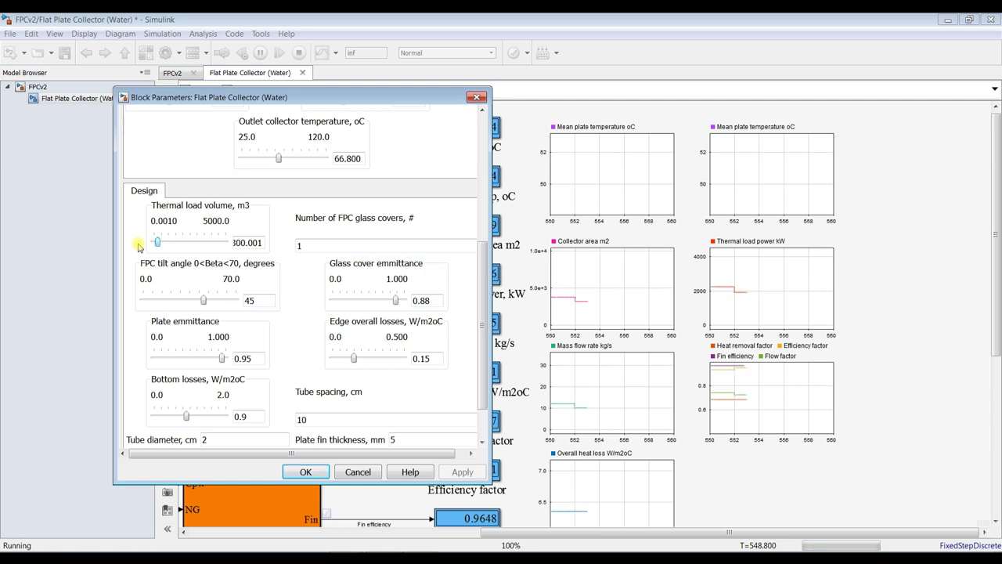
{"action": "key", "text": "Left"}
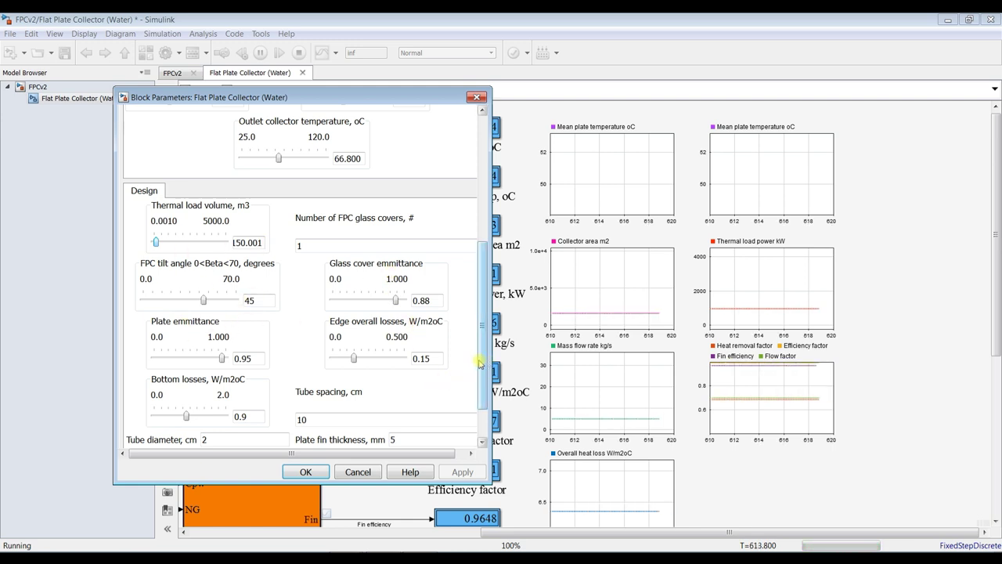
{"action": "left_click_drag", "start_coordinate": [479, 364], "coordinate": [480, 391]}
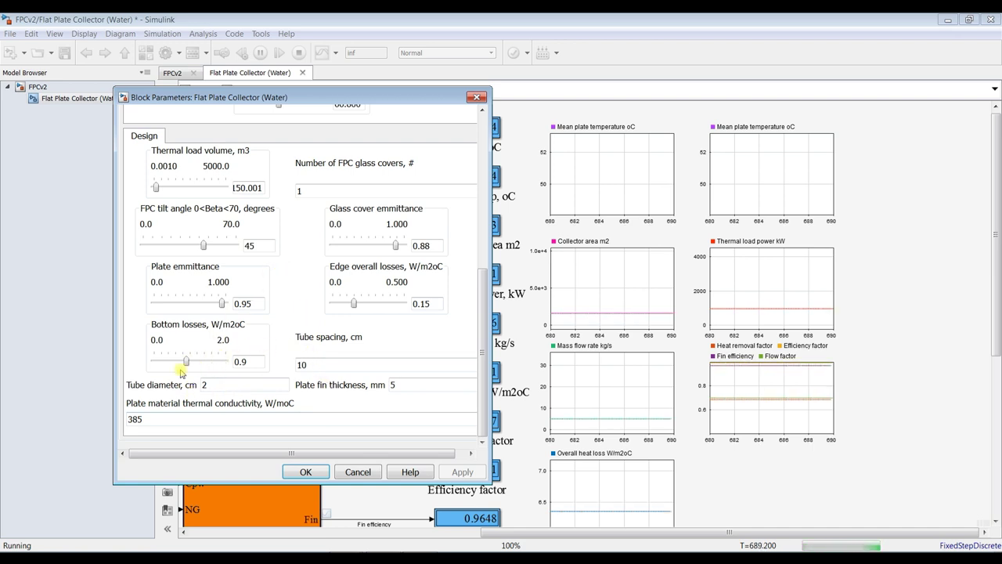
- Accept the Flat Plate Collector (Water) block parameters and stop the running simulation
{"action": "left_click", "coordinate": [306, 472]}
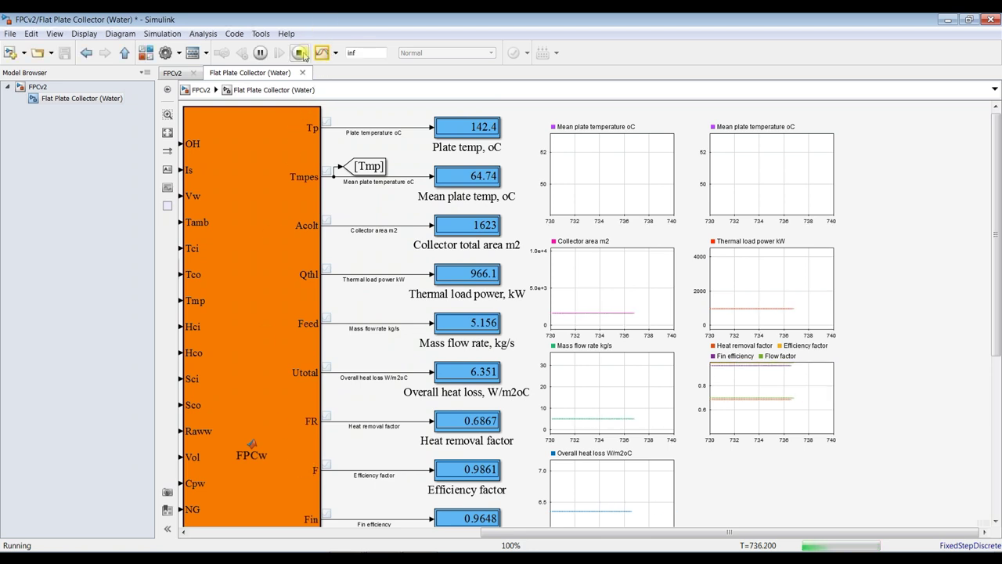
{"action": "left_click", "coordinate": [300, 53]}
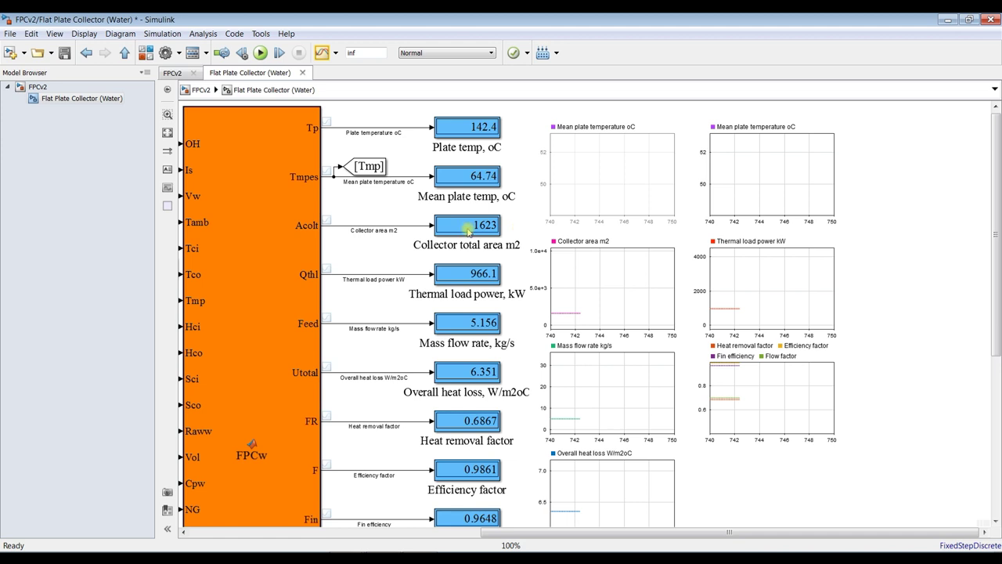
- Review the dashboard scope curves over the whole run and the collector output displays from plate temperature to irreversibility rate
{"action": "left_click", "coordinate": [581, 253]}
{"action": "left_click", "coordinate": [692, 188]}
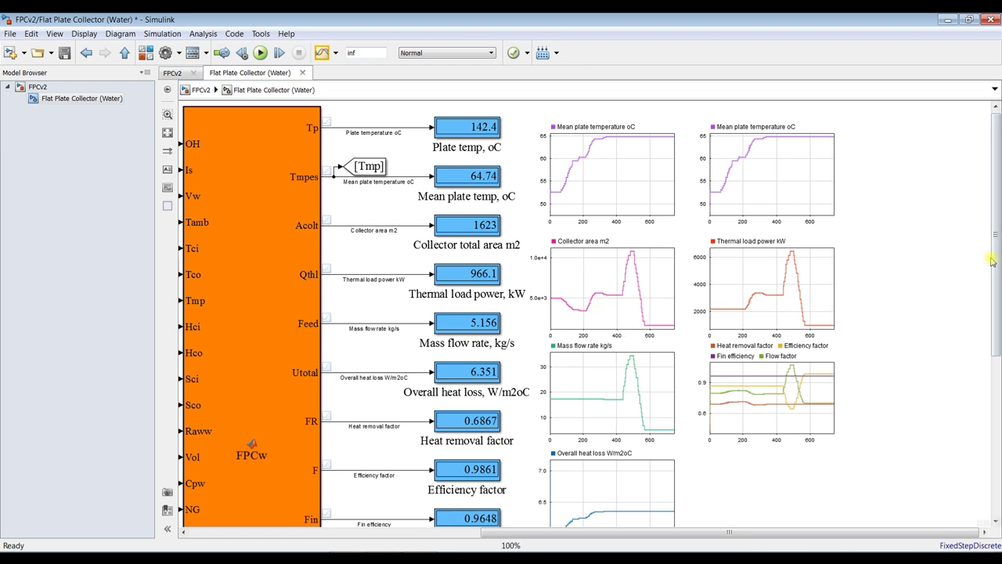
{"action": "left_click_drag", "start_coordinate": [996, 272], "coordinate": [997, 274]}
{"action": "scroll", "coordinate": [997, 274], "scroll_direction": "down", "scroll_amount": 1}
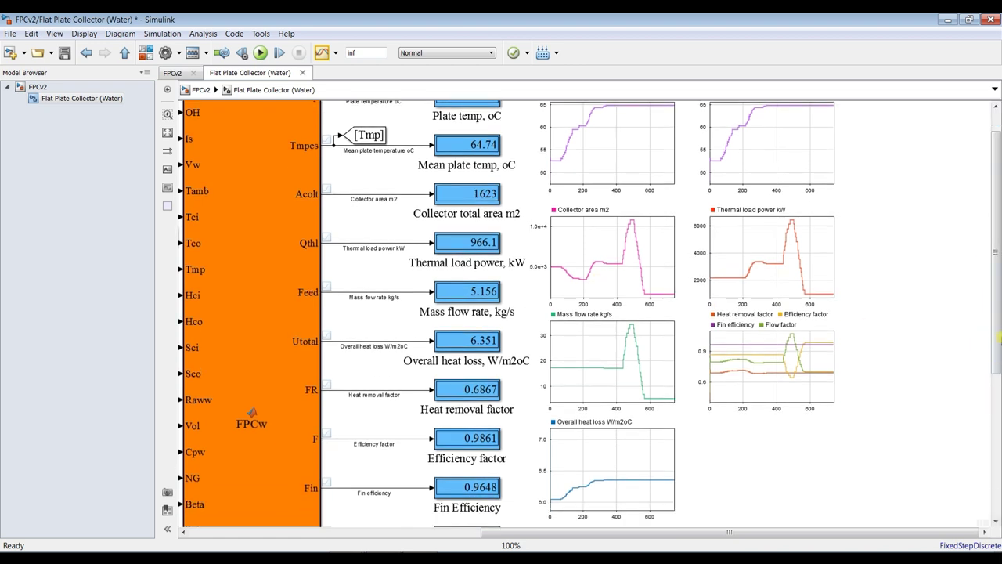
{"action": "scroll", "coordinate": [996, 327], "scroll_direction": "down", "scroll_amount": 5}
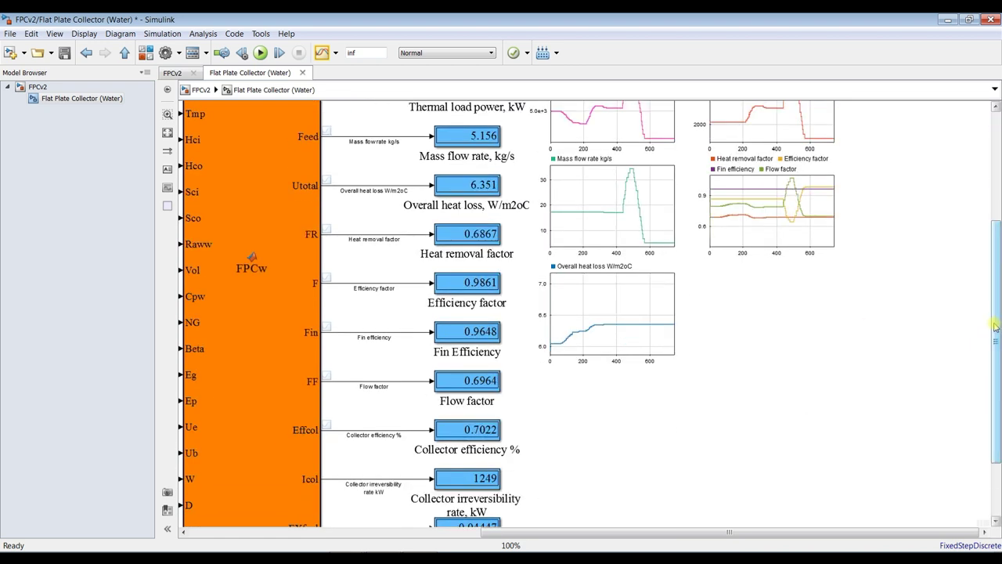
{"action": "scroll", "coordinate": [856, 214], "scroll_direction": "up", "scroll_amount": 6}
{"action": "left_click", "coordinate": [616, 154]}
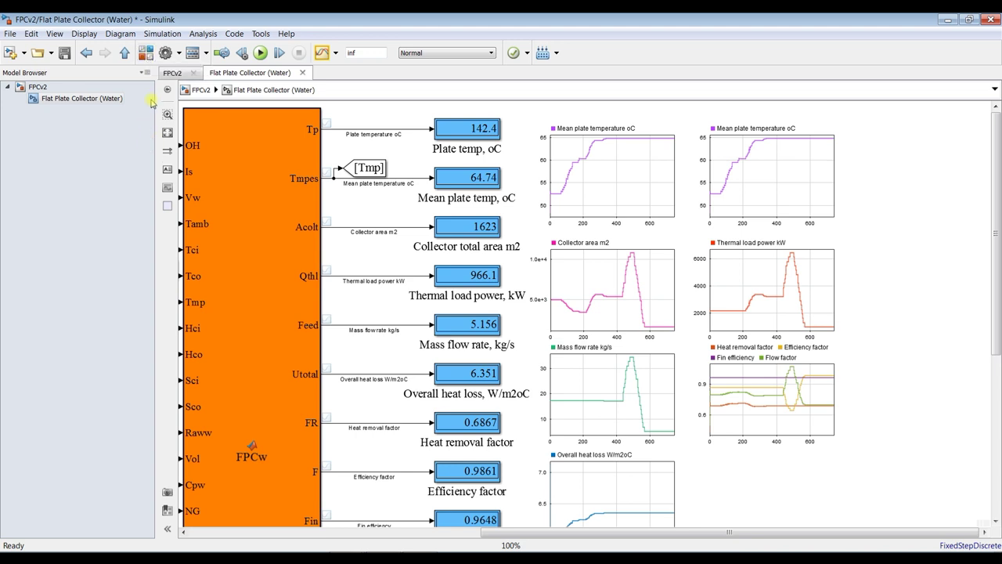
- Add a Bus Selector from Commonly Used Blocks and an XY Graph from Sinks to the empty area beside the dashboard scopes
{"action": "left_click", "coordinate": [147, 53]}
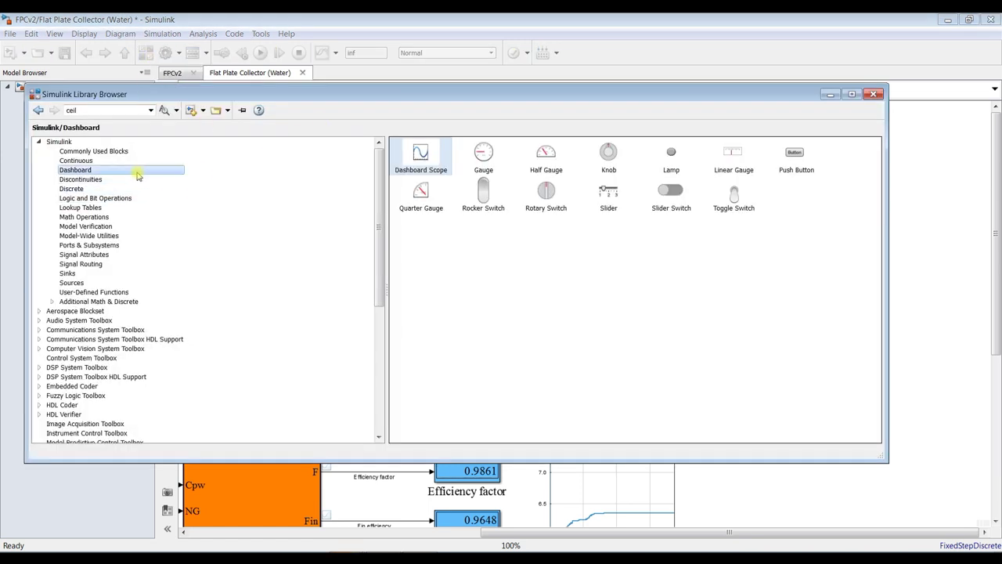
{"action": "left_click", "coordinate": [102, 151]}
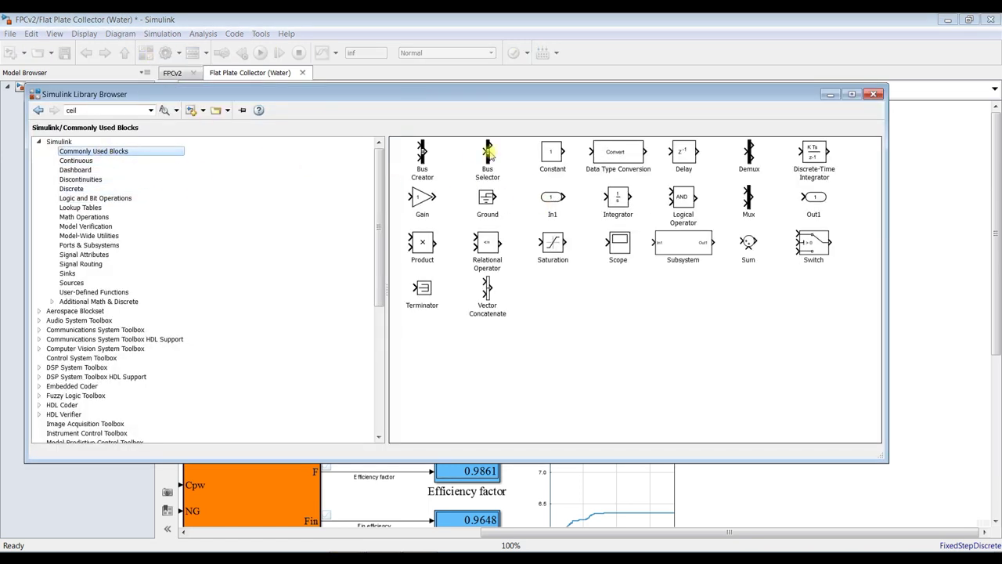
{"action": "left_click_drag", "start_coordinate": [484, 155], "coordinate": [282, 173]}
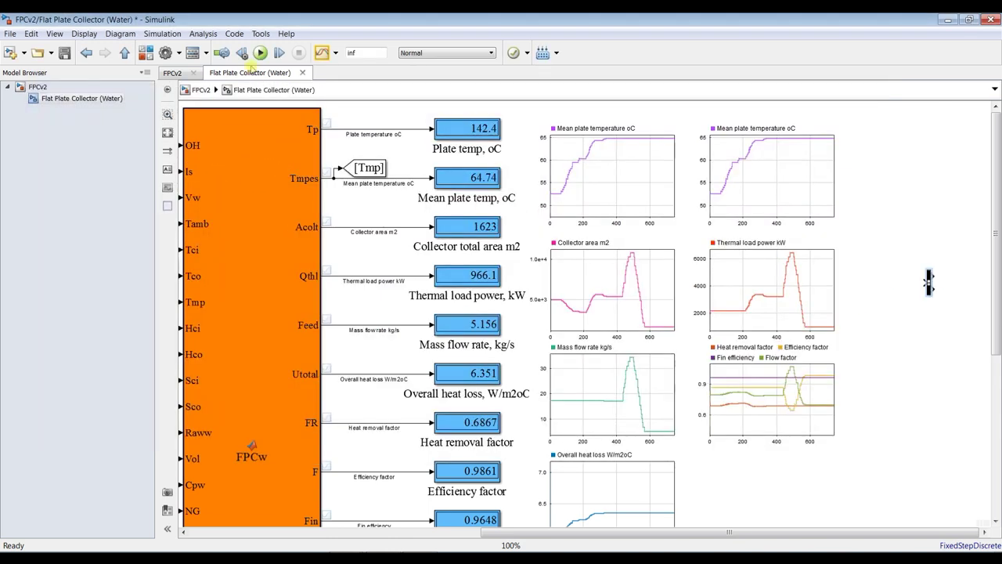
{"action": "left_click", "coordinate": [144, 53]}
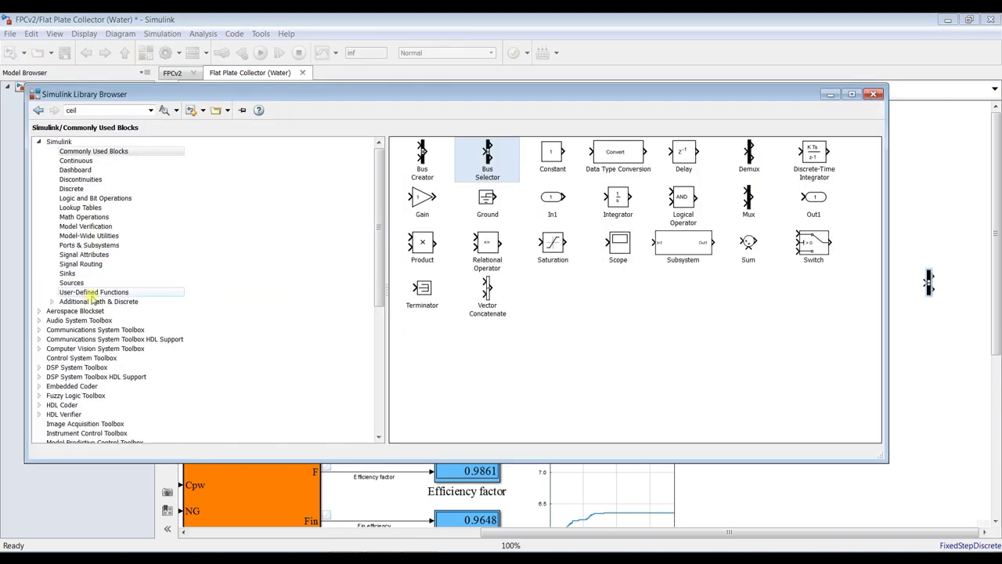
{"action": "left_click", "coordinate": [67, 273]}
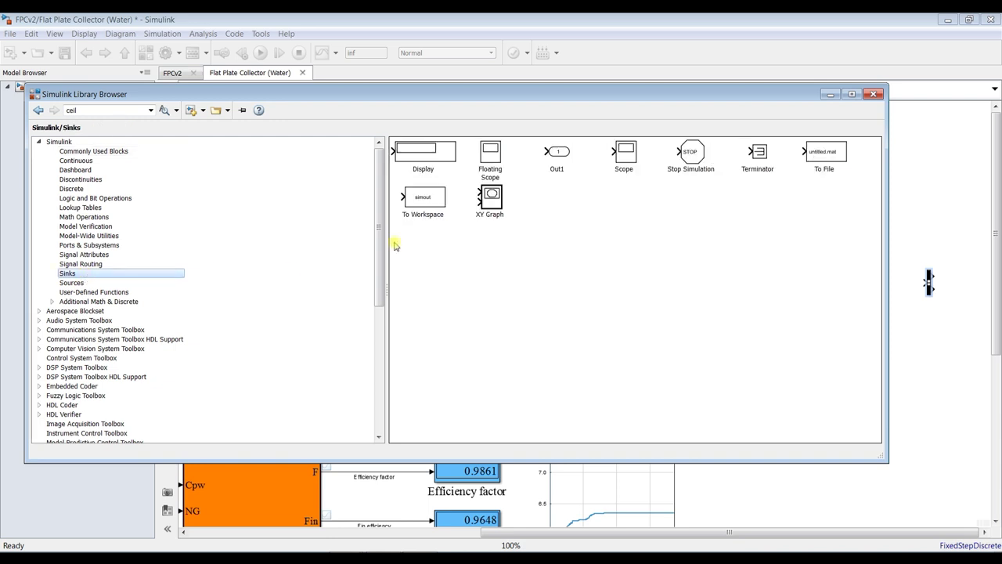
{"action": "left_click_drag", "start_coordinate": [492, 200], "coordinate": [953, 201]}
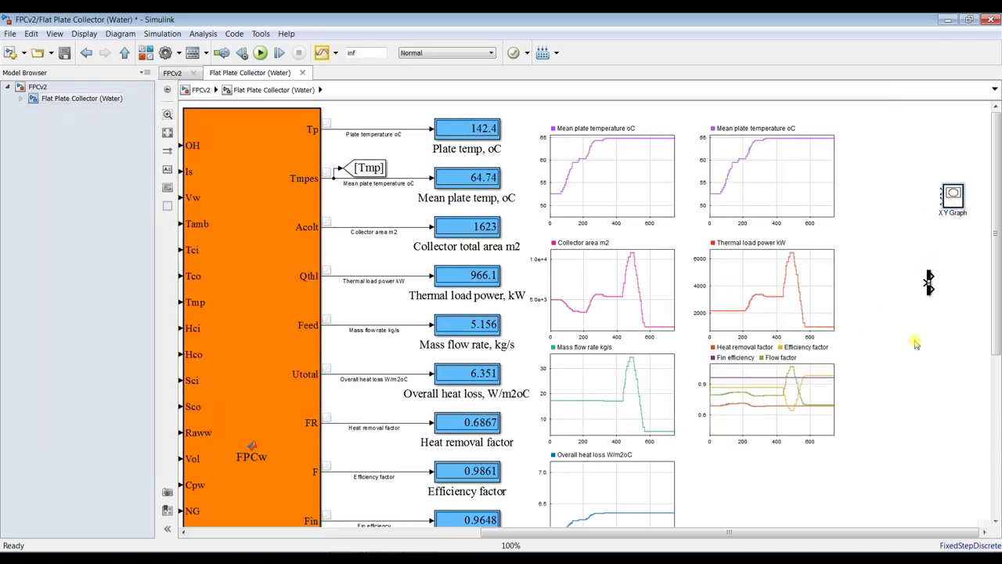
- Delete the newly placed XY Graph and Bus Selector blocks beside the dashboard scopes
{"action": "left_click_drag", "start_coordinate": [982, 165], "coordinate": [908, 317]}
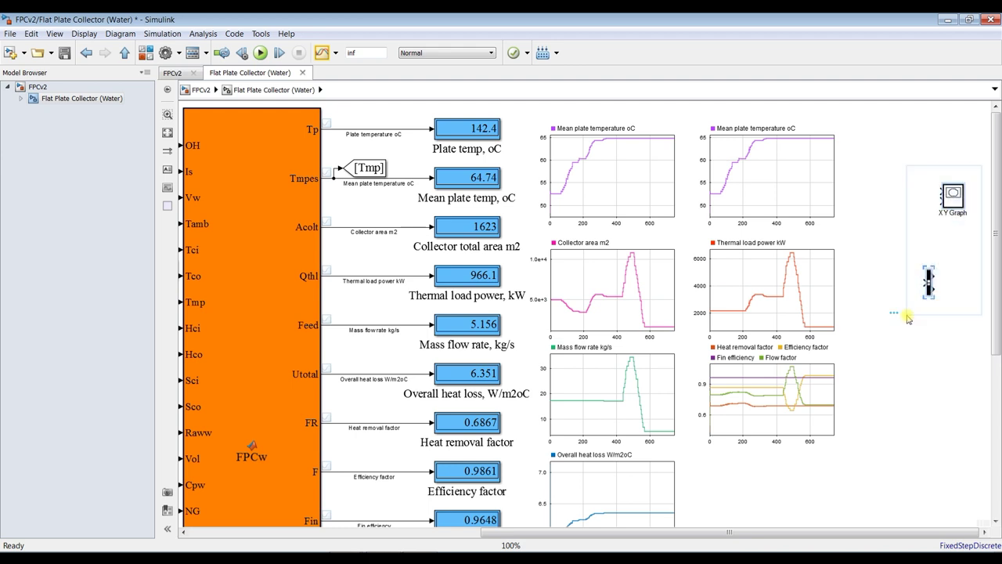
{"action": "key", "text": "Delete"}
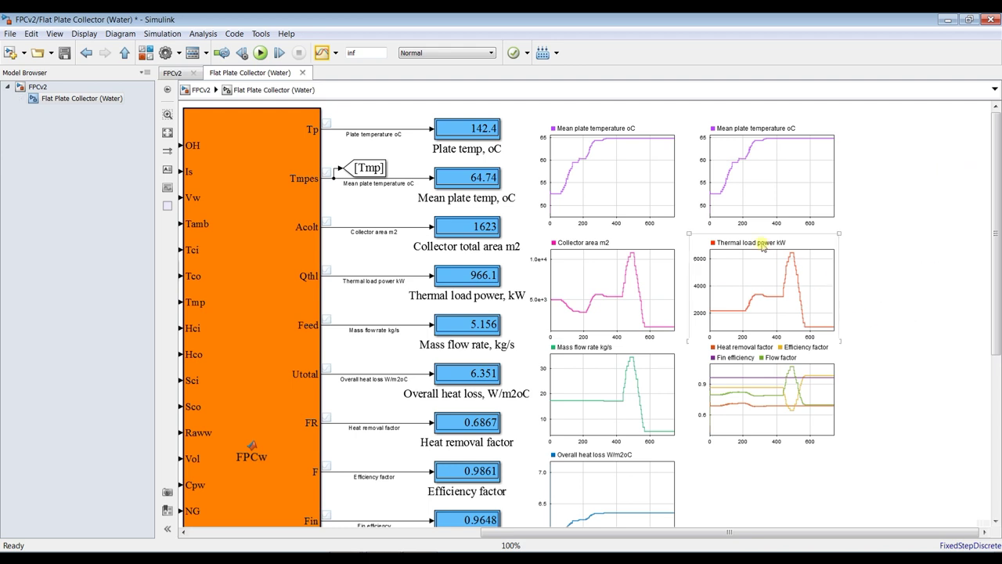
{"action": "left_click", "coordinate": [589, 174]}
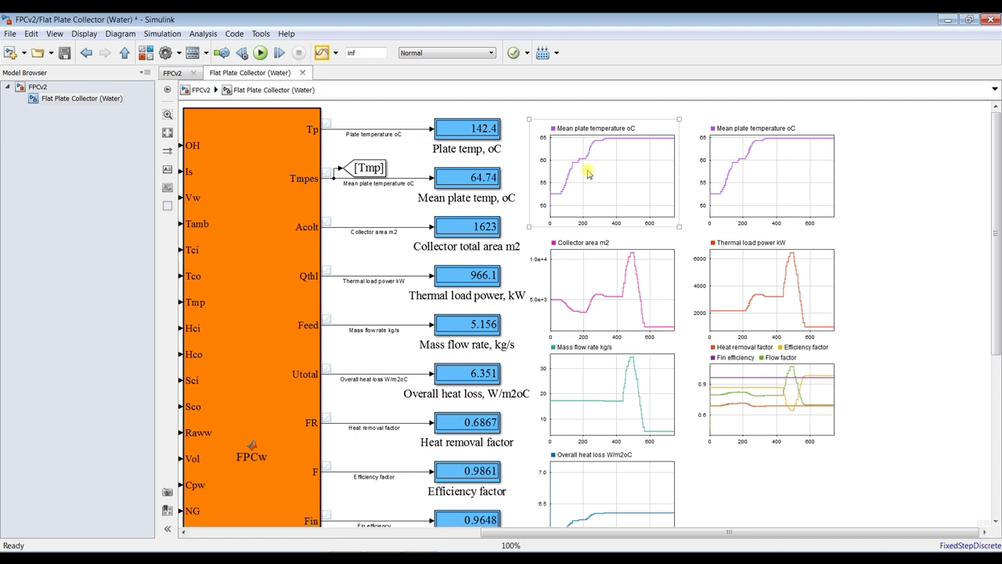
{"action": "left_click", "coordinate": [518, 188]}
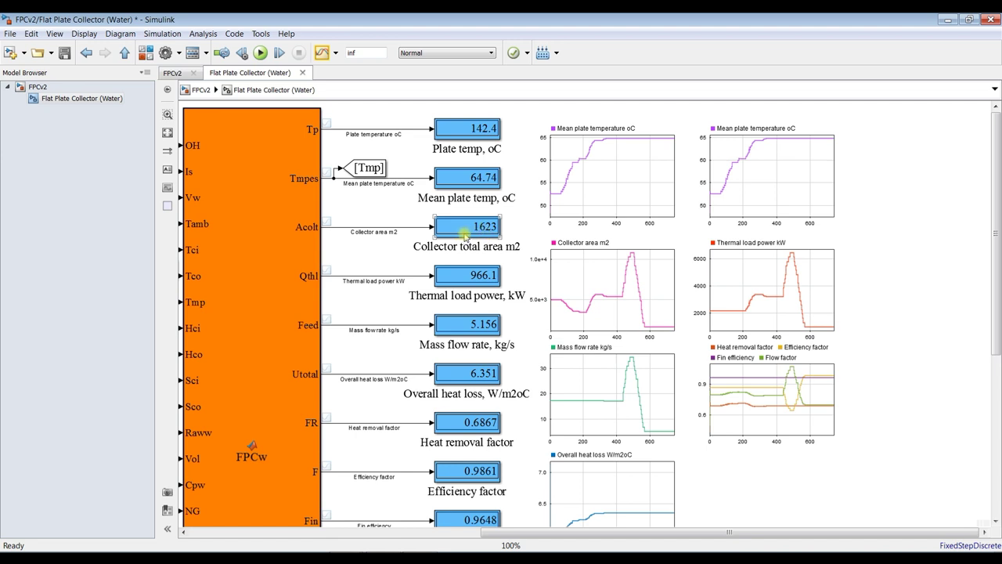
- Open the Simulation Data Inspector full screen, review the properties of Runs 1 to 3, and enlarge the signal list area
{"action": "left_click", "coordinate": [322, 61]}
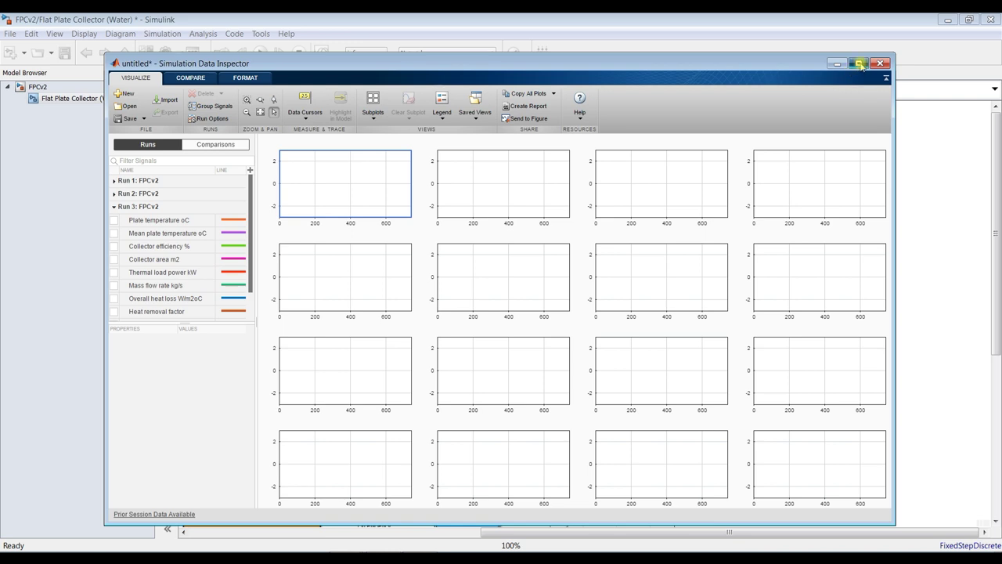
{"action": "left_click", "coordinate": [859, 63]}
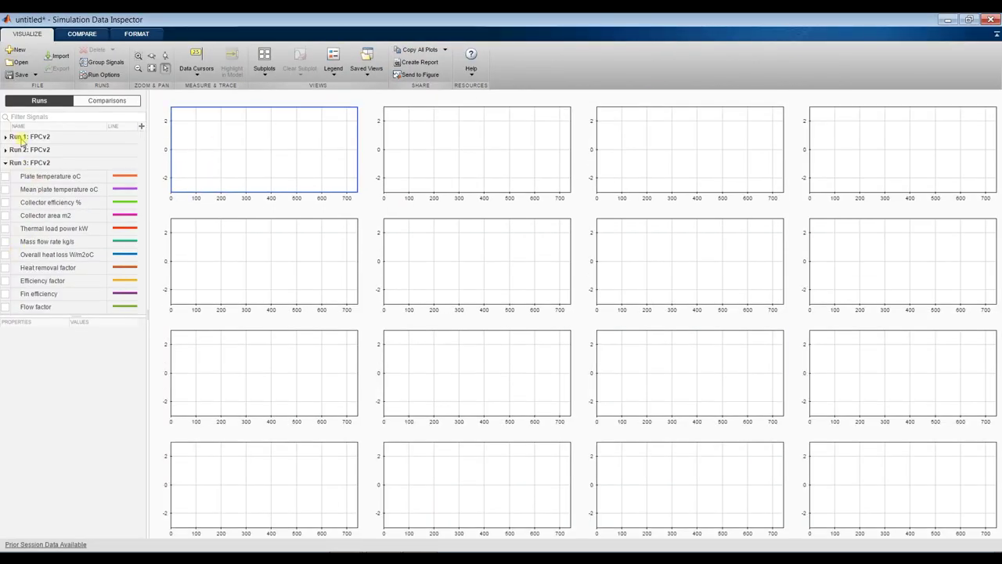
{"action": "left_click", "coordinate": [34, 138]}
{"action": "left_click", "coordinate": [27, 151]}
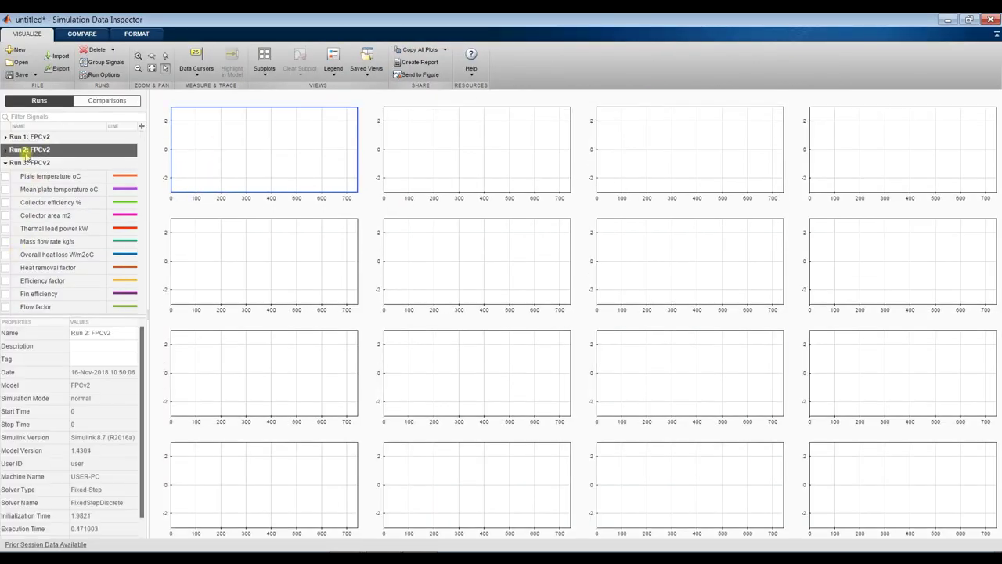
{"action": "left_click", "coordinate": [29, 162]}
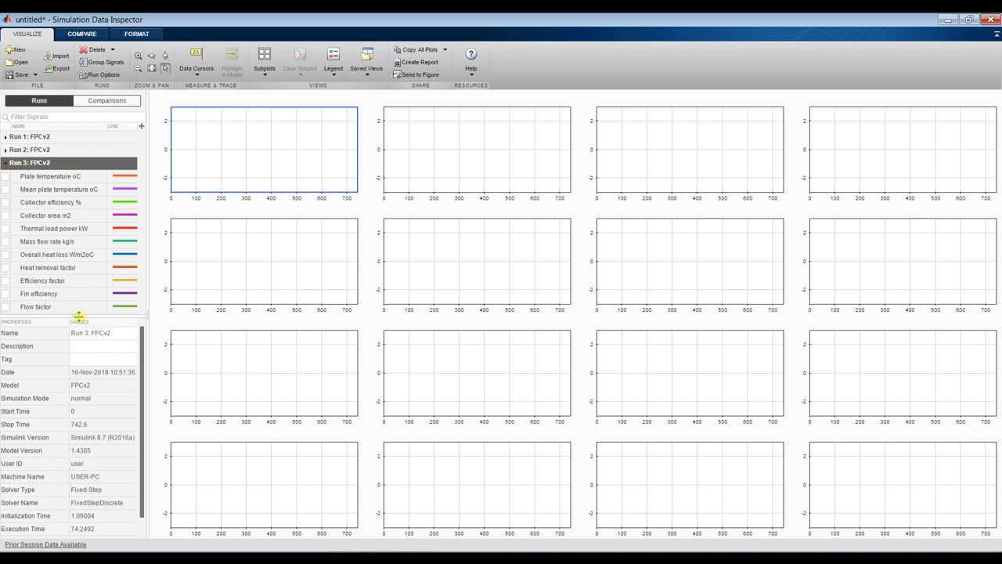
{"action": "left_click_drag", "start_coordinate": [73, 314], "coordinate": [76, 440]}
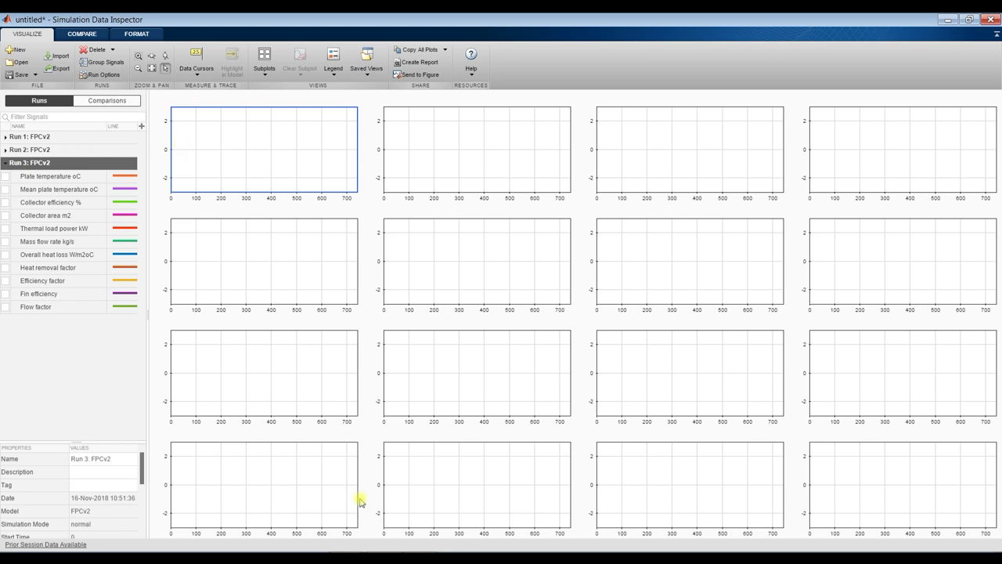
- Return to the Flat Plate Collector (Water) model and enable signal streaming on the line from the Density block to Raww
{"action": "left_click", "coordinate": [347, 558]}
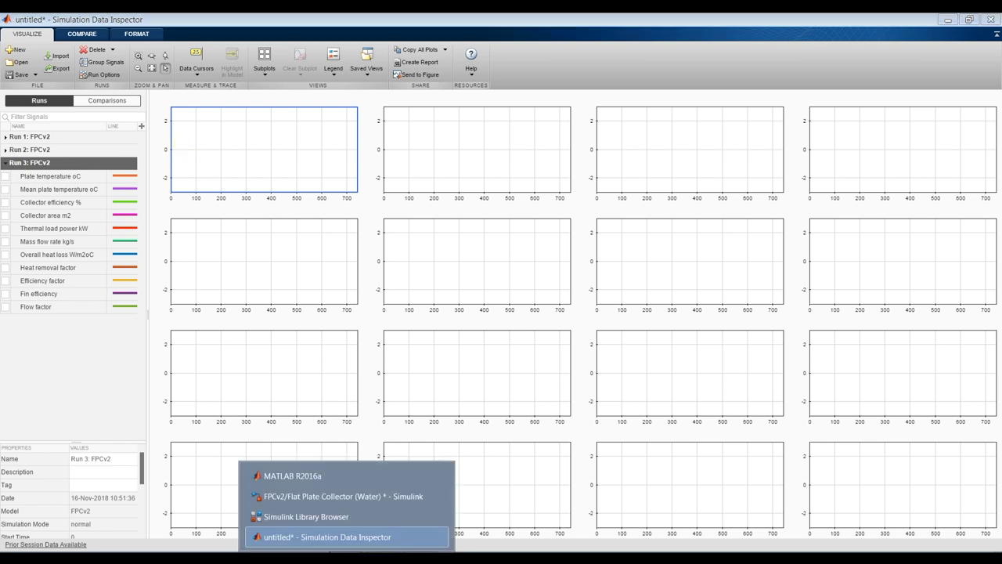
{"action": "left_click", "coordinate": [337, 501]}
{"action": "scroll", "coordinate": [995, 313], "scroll_direction": "down", "scroll_amount": 1}
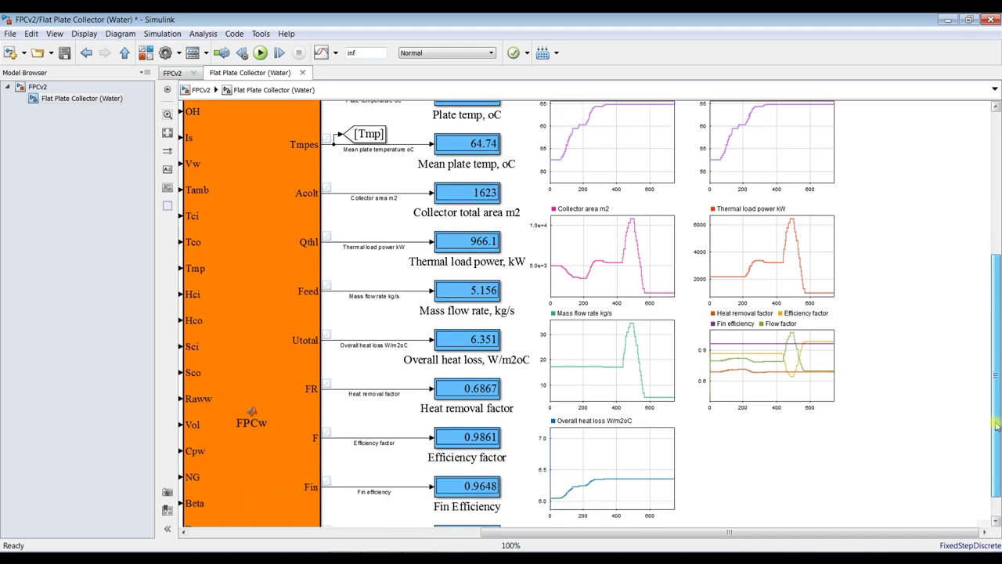
{"action": "scroll", "coordinate": [794, 474], "scroll_direction": "down", "scroll_amount": 6}
{"action": "left_click", "coordinate": [475, 532]}
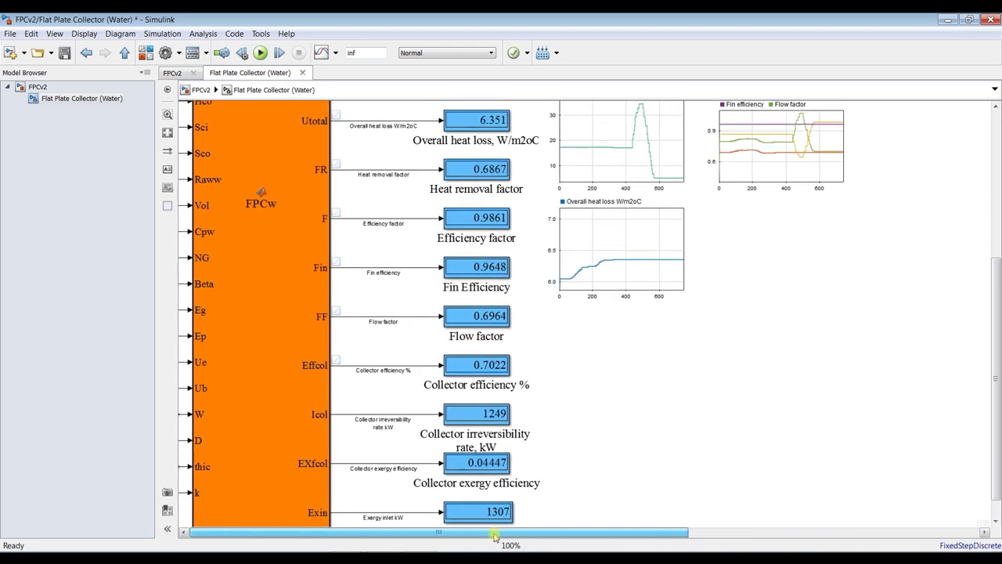
{"action": "left_click", "coordinate": [525, 537]}
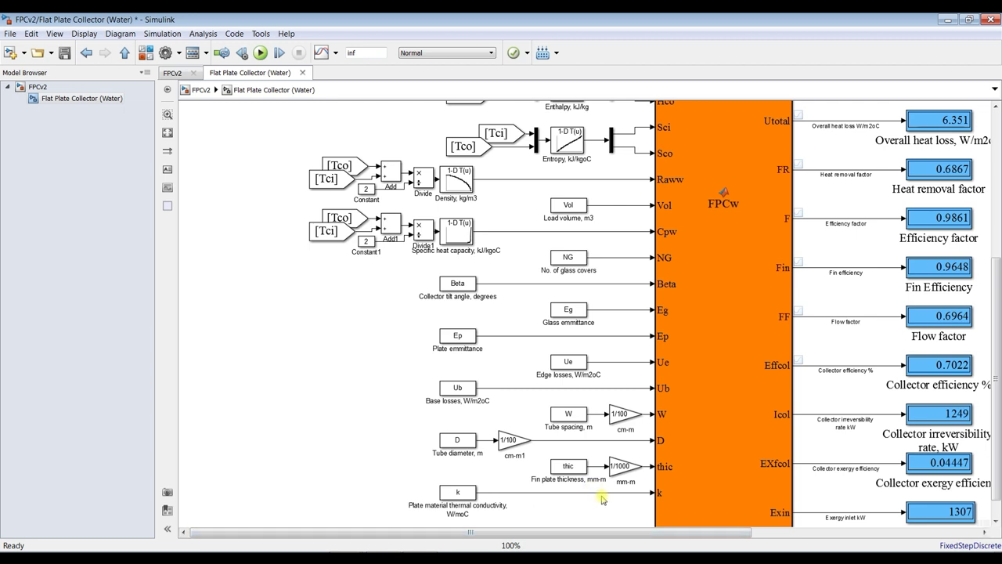
{"action": "left_click", "coordinate": [540, 181]}
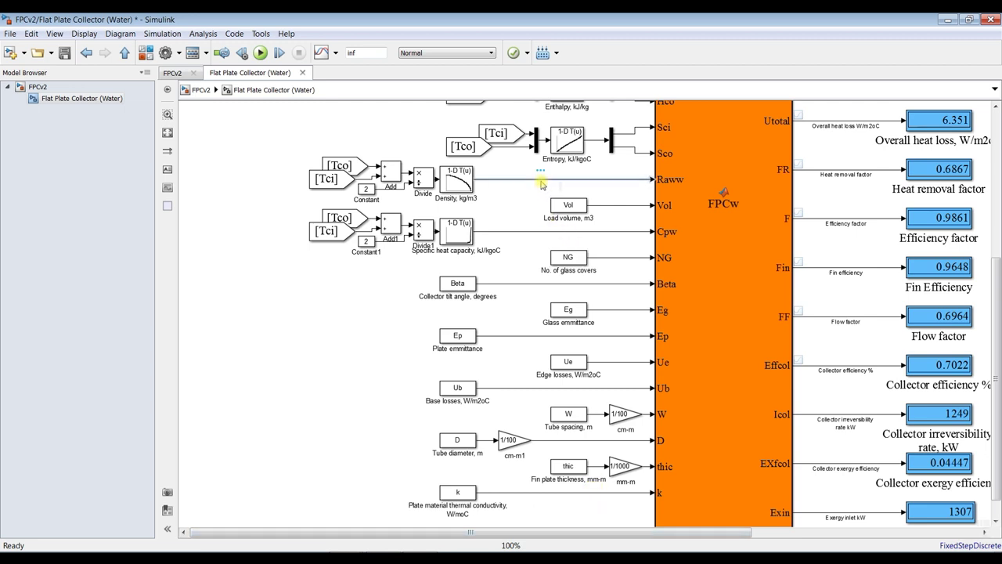
{"action": "mouse_move", "coordinate": [540, 174]}
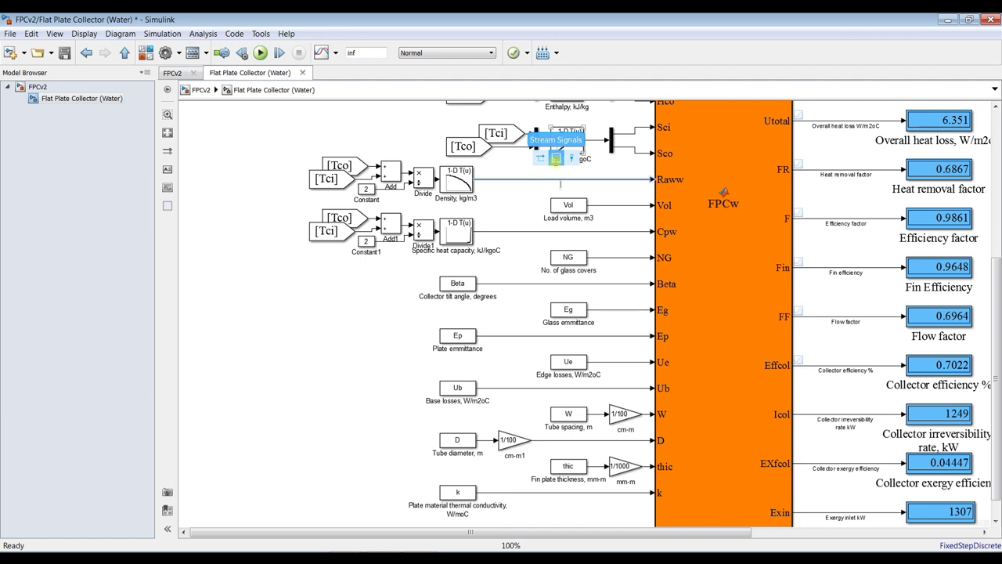
- Label the signal line between the Density block and the Raww input "fhfghf"
{"action": "scroll", "coordinate": [450, 176], "scroll_direction": "up", "scroll_amount": 1}
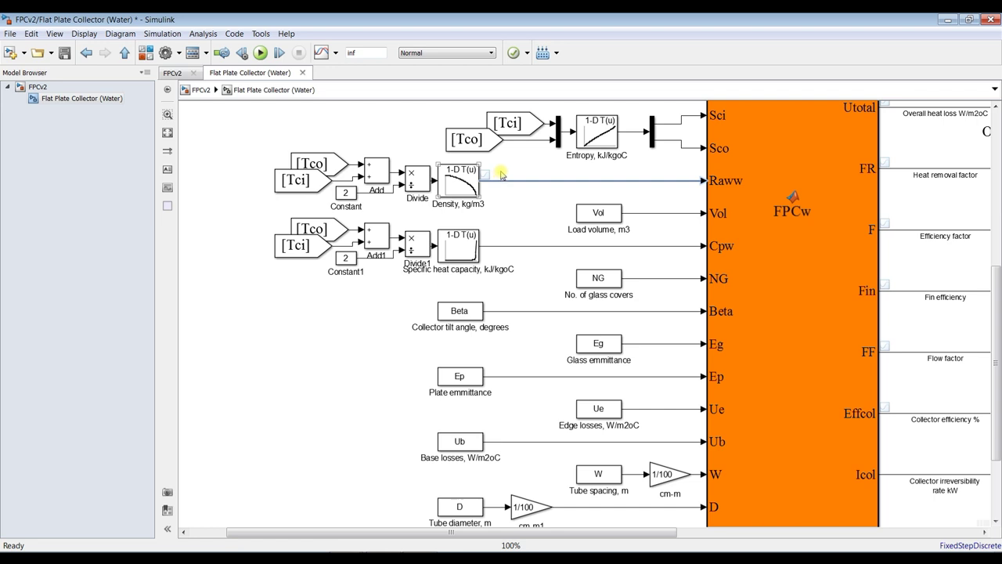
{"action": "scroll", "coordinate": [487, 164], "scroll_direction": "up", "scroll_amount": 2}
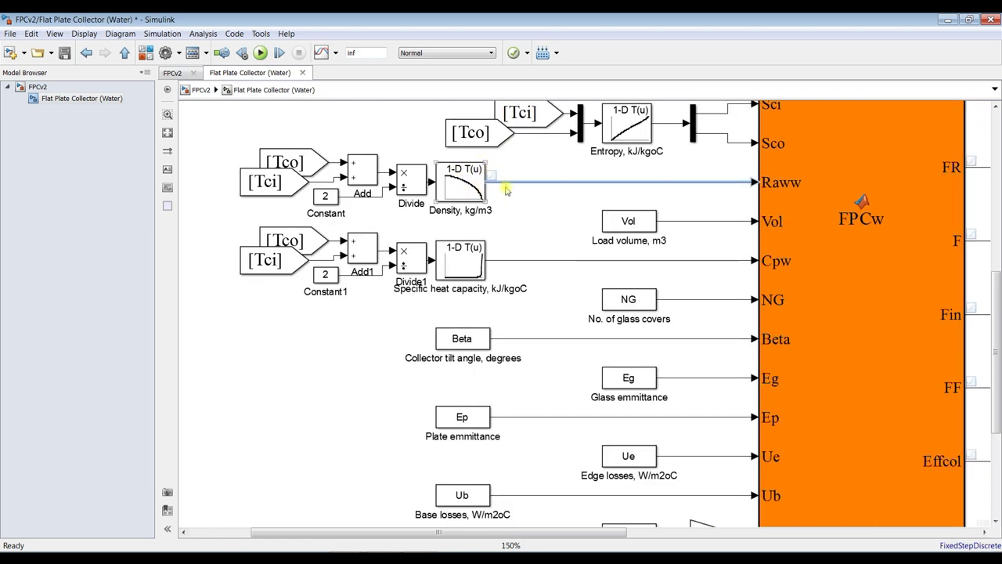
{"action": "scroll", "coordinate": [502, 166], "scroll_direction": "up", "scroll_amount": 1}
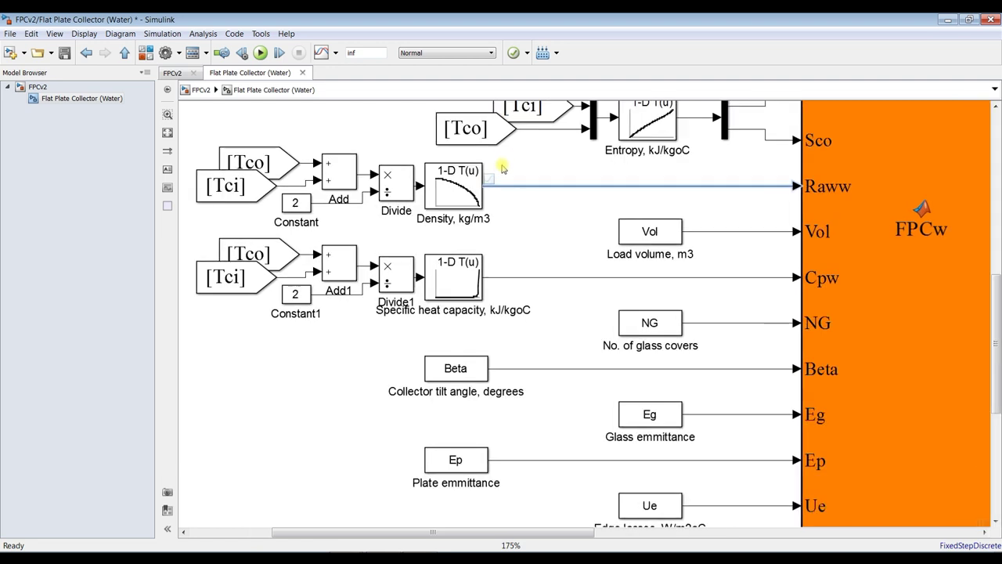
{"action": "double_click", "coordinate": [587, 189]}
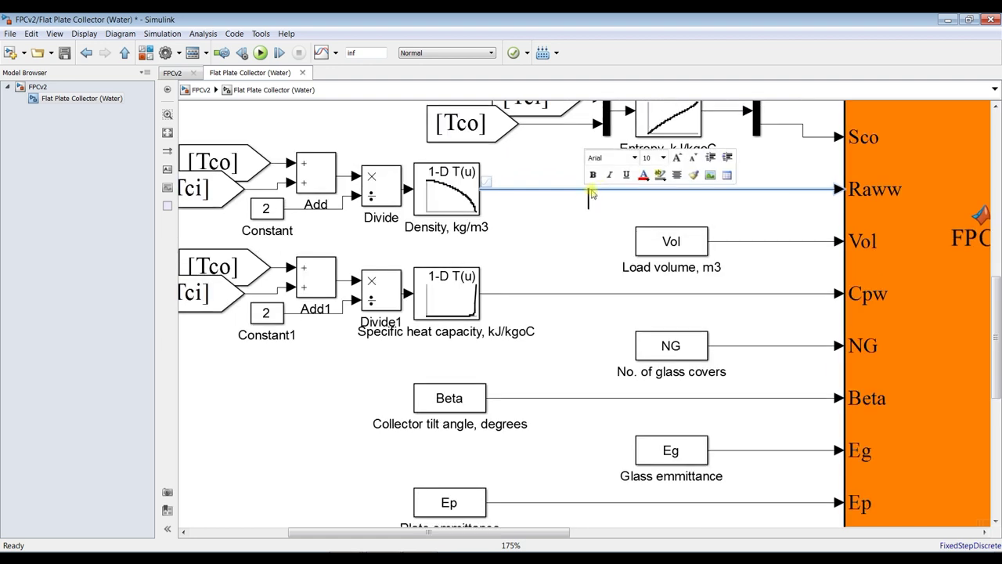
{"action": "left_click", "coordinate": [583, 201]}
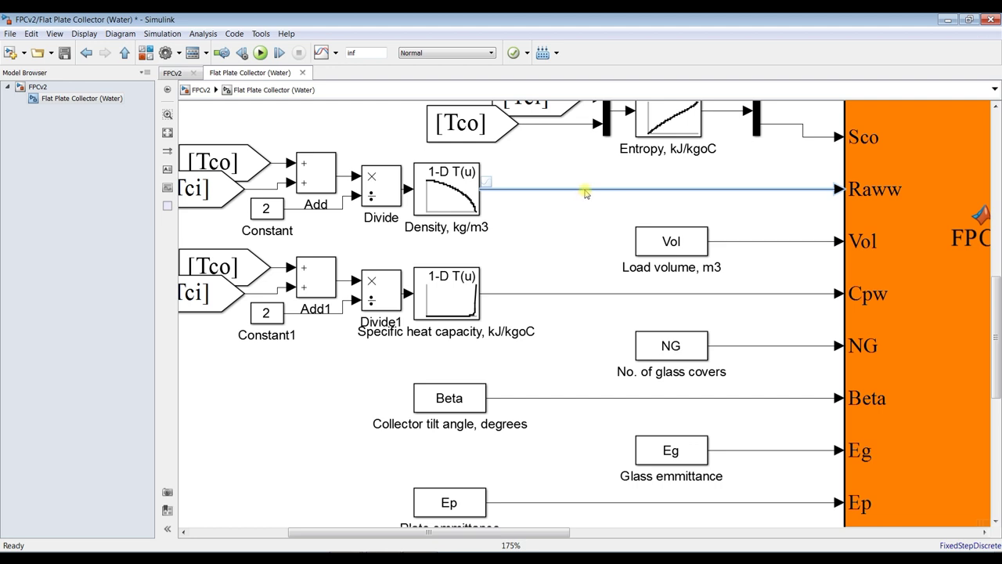
{"action": "scroll", "coordinate": [627, 201], "scroll_direction": "up", "scroll_amount": 2}
{"action": "double_click", "coordinate": [606, 198]}
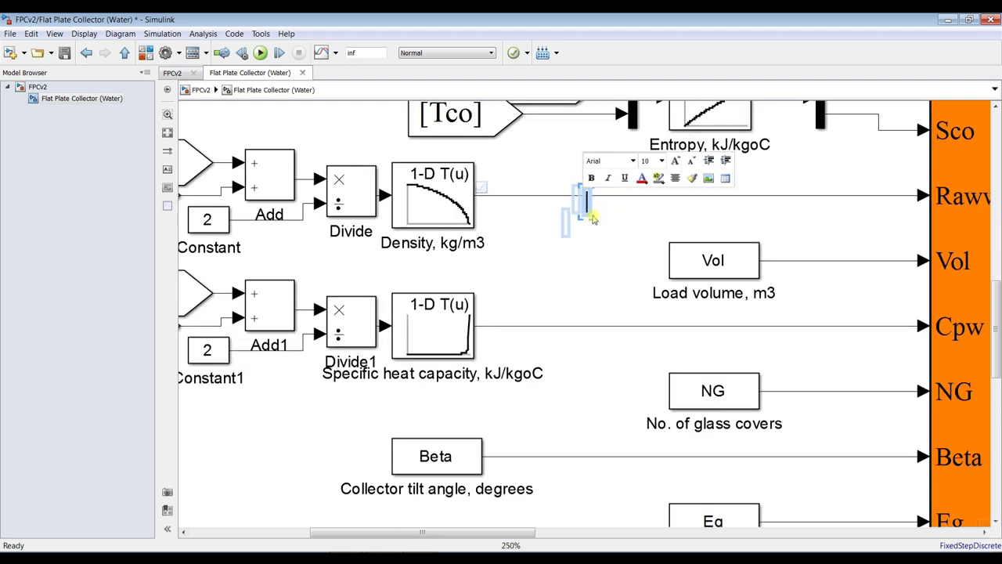
{"action": "left_click", "coordinate": [607, 216]}
{"action": "left_click", "coordinate": [626, 198]}
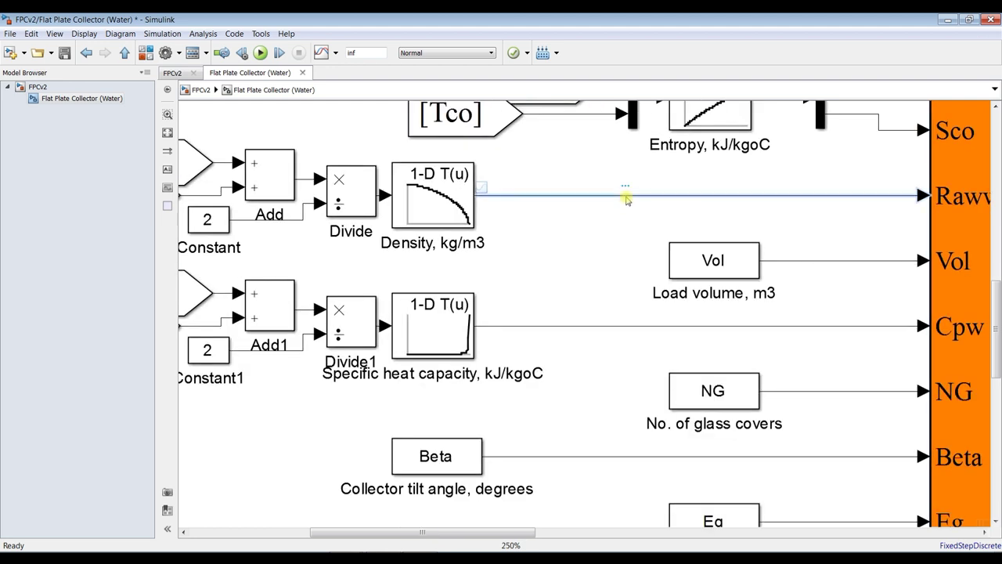
{"action": "double_click", "coordinate": [626, 201]}
{"action": "type", "text": "fhfghf"}
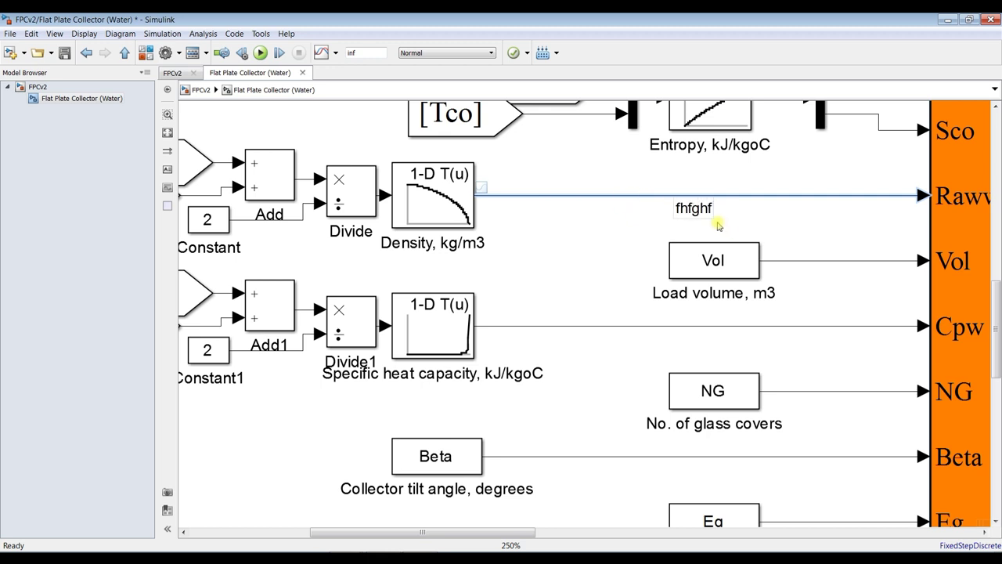
- Clear the "fhfghf" label from the line between the Density block and Raww, and turn off its signal streaming
{"action": "key", "text": "BackSpace"}
{"action": "key", "text": "BackSpace"}
{"action": "key", "text": "BackSpace"}
{"action": "key", "text": "BackSpace"}
{"action": "key", "text": "BackSpace"}
{"action": "key", "text": "BackSpace"}
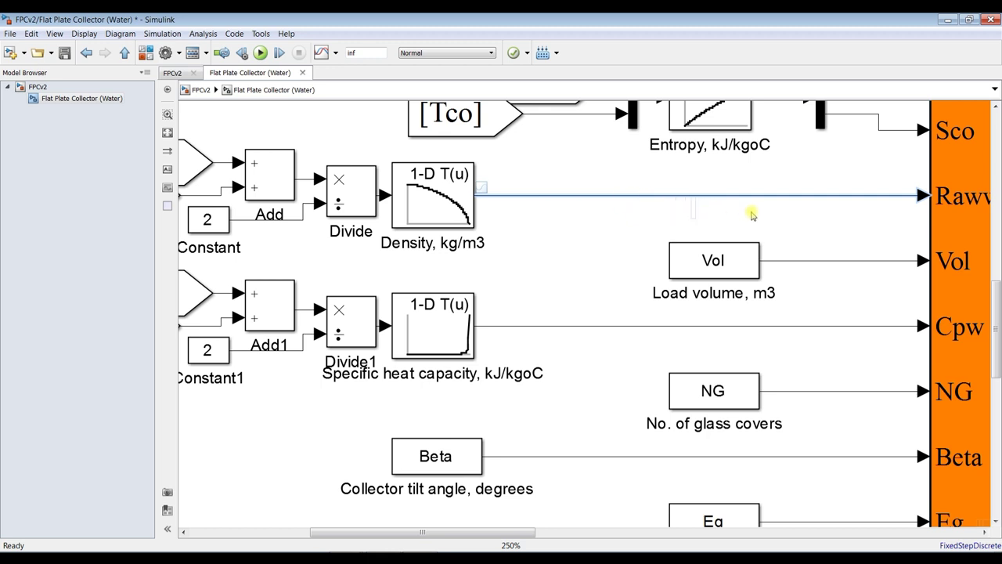
{"action": "left_click", "coordinate": [670, 211]}
{"action": "left_click", "coordinate": [673, 196]}
{"action": "left_click", "coordinate": [690, 175]}
{"action": "left_click", "coordinate": [167, 133]}
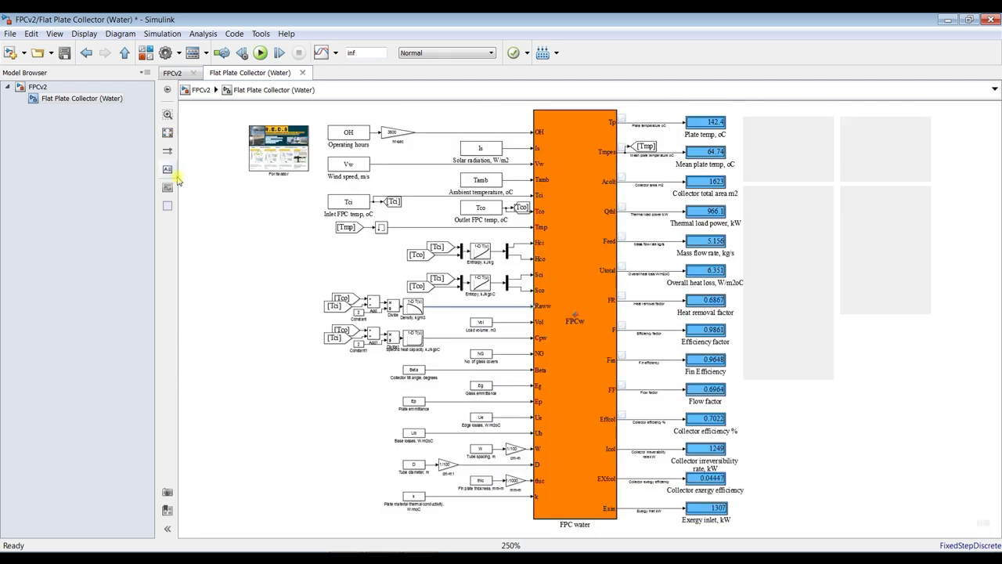
- Switch to the Simulation Data Inspector and set the plot area to a 3-by-3 subplot layout
{"action": "left_click", "coordinate": [332, 555]}
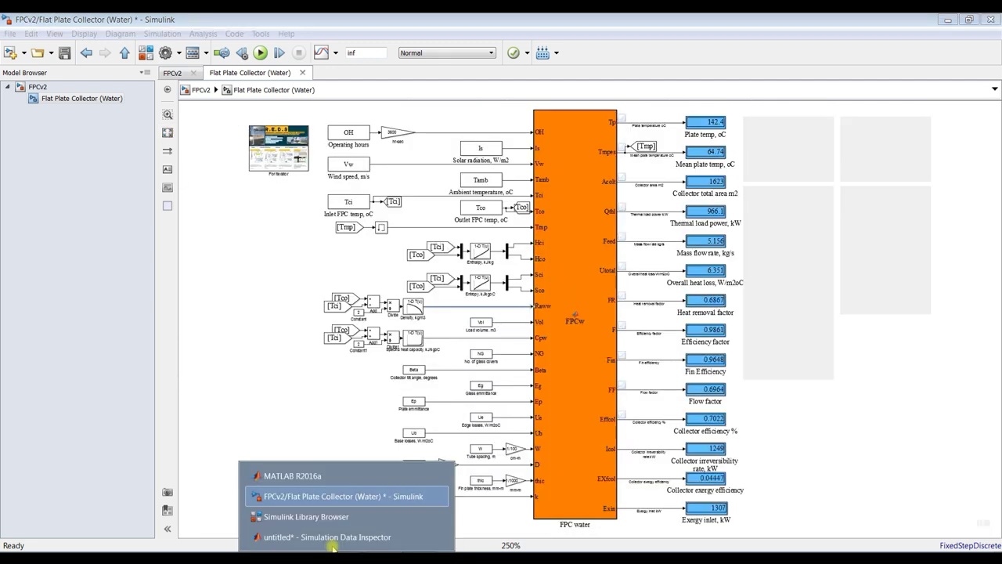
{"action": "left_click", "coordinate": [344, 537]}
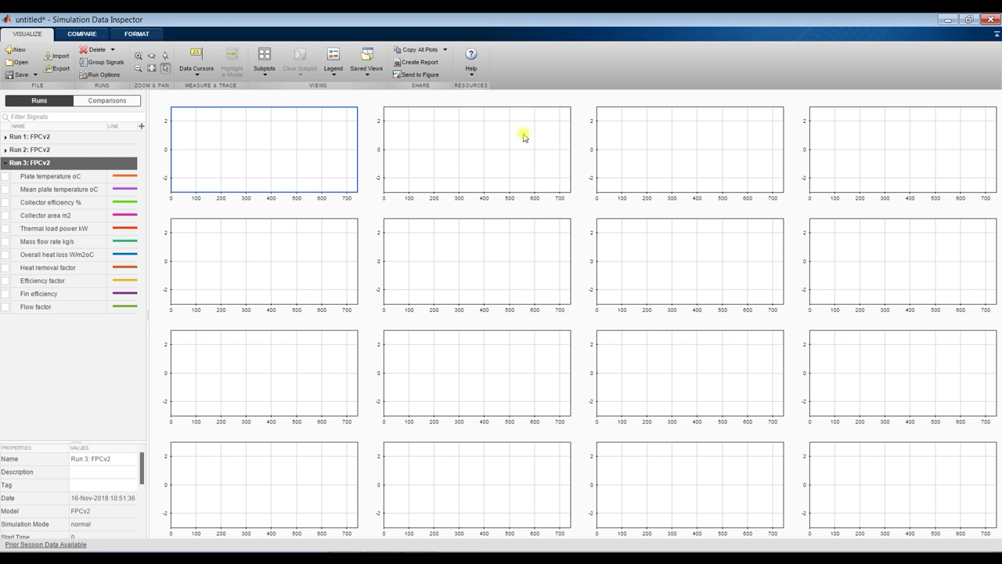
{"action": "left_click", "coordinate": [263, 72]}
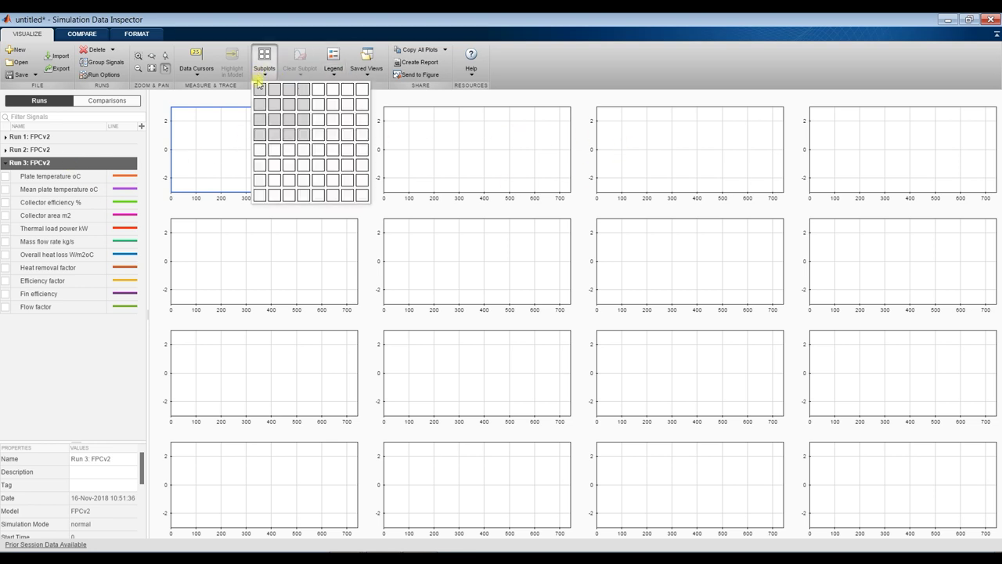
{"action": "left_click", "coordinate": [290, 121]}
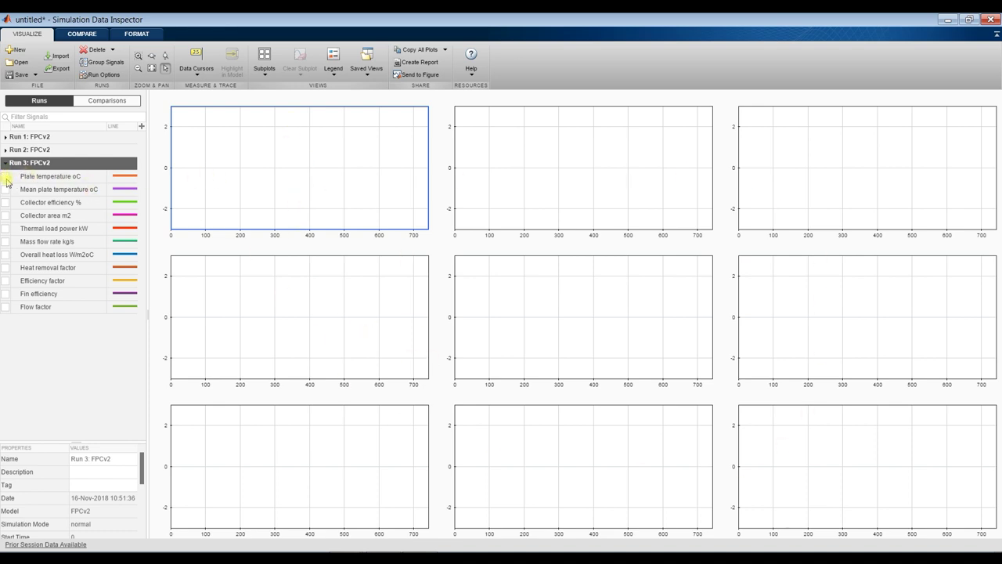
- Plot Run 3's Plate temperature oC, Mean plate temperature oC and Collector efficiency % in the three first-row subplots, one signal each
{"action": "left_click", "coordinate": [6, 180]}
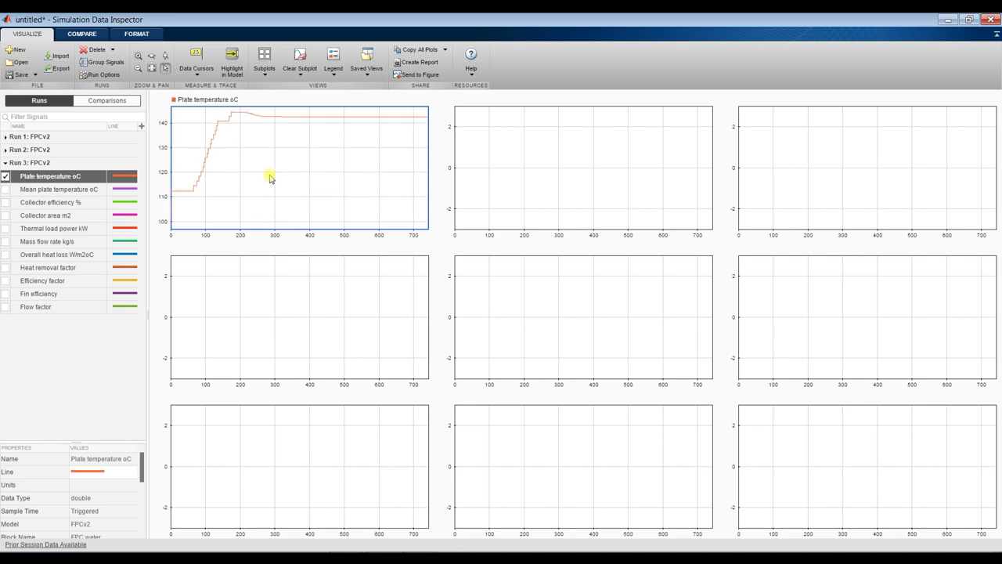
{"action": "left_click", "coordinate": [475, 164]}
{"action": "left_click", "coordinate": [5, 191]}
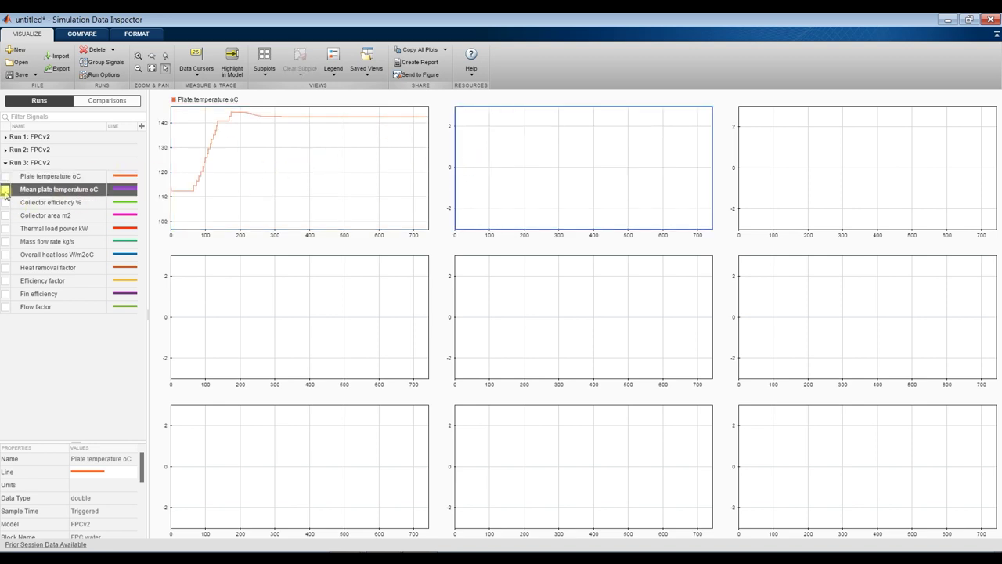
{"action": "left_click", "coordinate": [799, 184]}
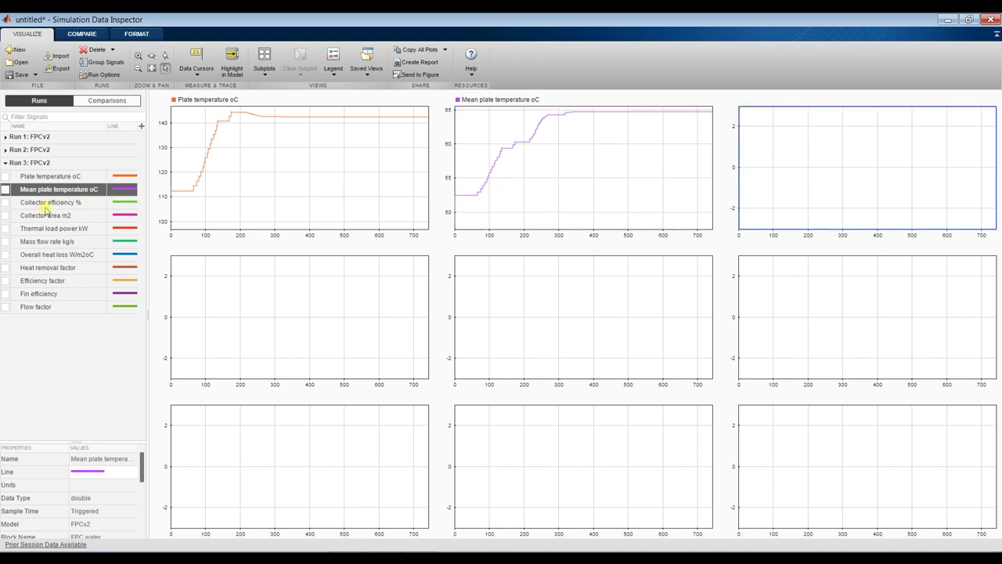
{"action": "left_click", "coordinate": [5, 203]}
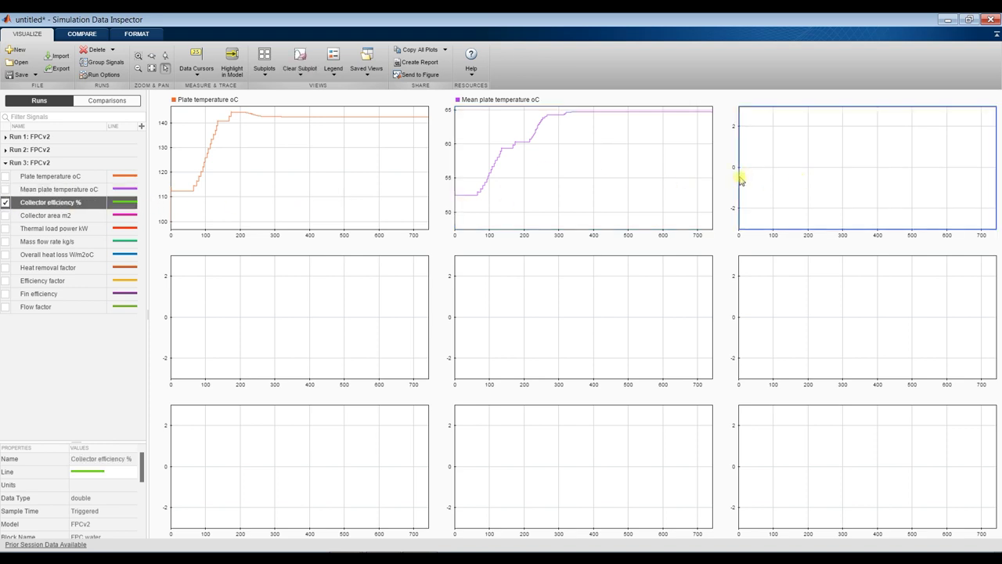
- Plot Run 3's Thermal load power kW, Mass flow rate kg/s and Overall heat loss W/m2oC in the three second-row subplots
{"action": "left_click", "coordinate": [315, 312]}
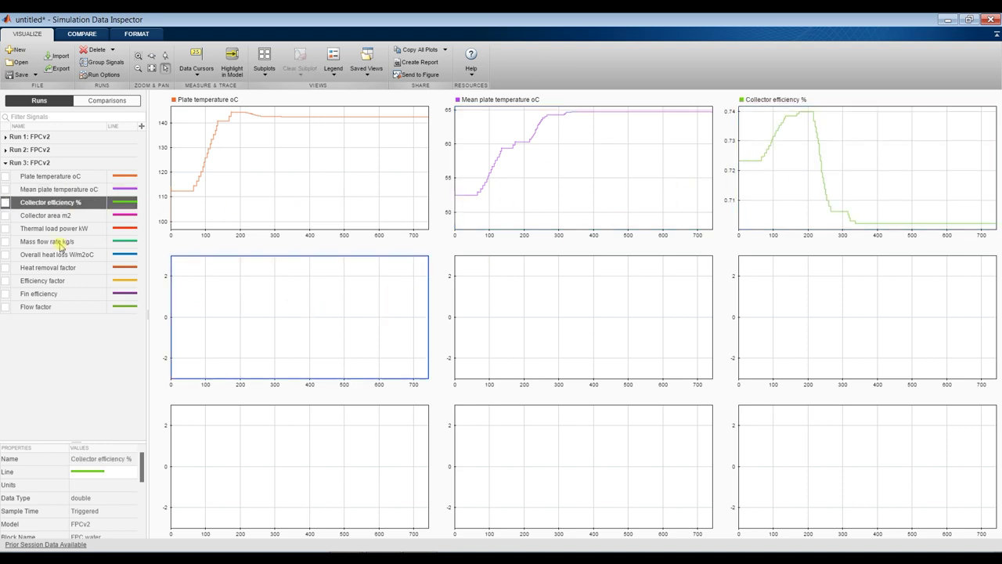
{"action": "left_click", "coordinate": [5, 229]}
{"action": "left_click", "coordinate": [523, 294]}
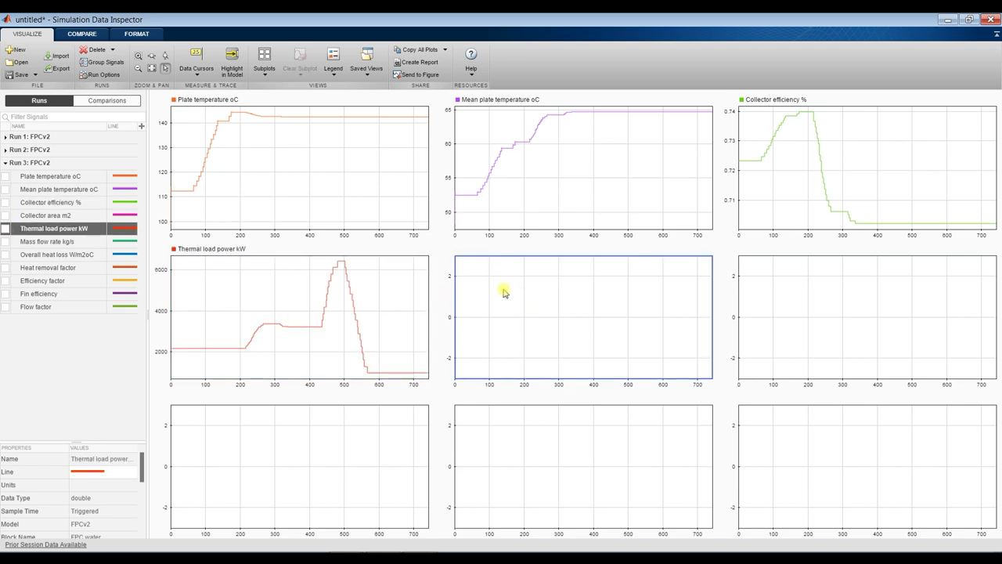
{"action": "left_click", "coordinate": [6, 242]}
{"action": "left_click", "coordinate": [810, 297]}
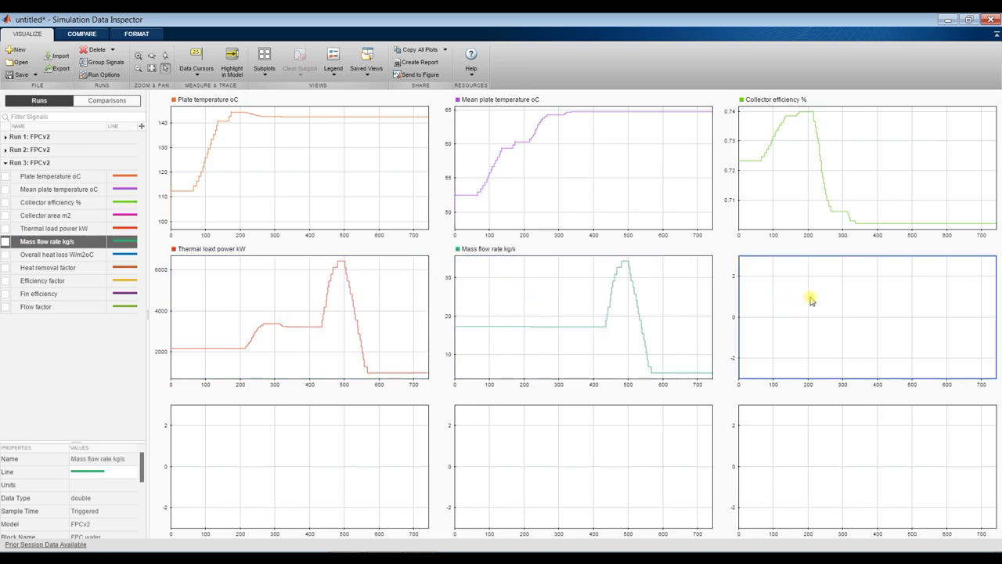
{"action": "left_click", "coordinate": [6, 255]}
- Plot Run 3's Heat removal factor, Efficiency factor and Flow factor in the three third-row subplots
{"action": "left_click", "coordinate": [354, 440]}
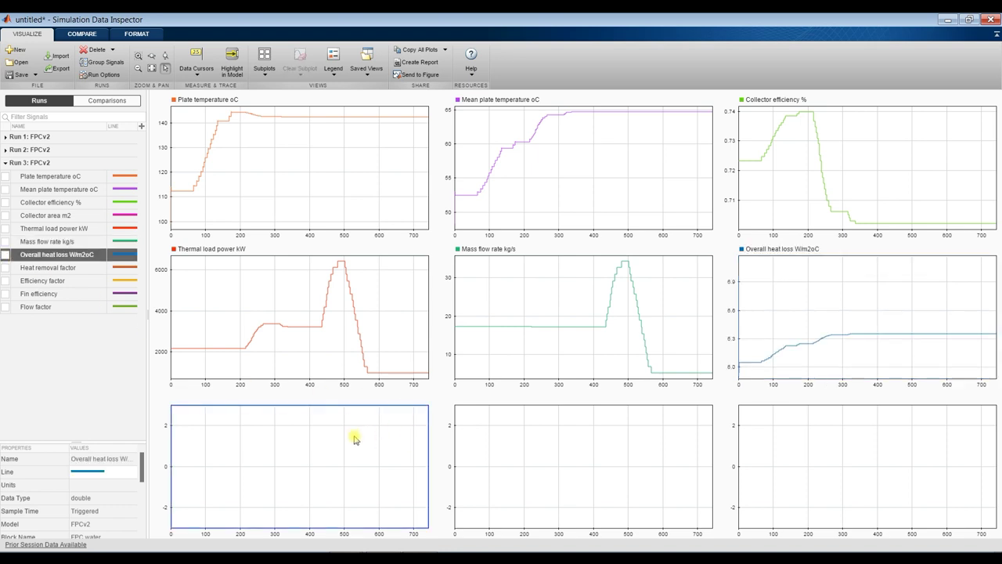
{"action": "left_click", "coordinate": [6, 268]}
{"action": "left_click", "coordinate": [458, 422]}
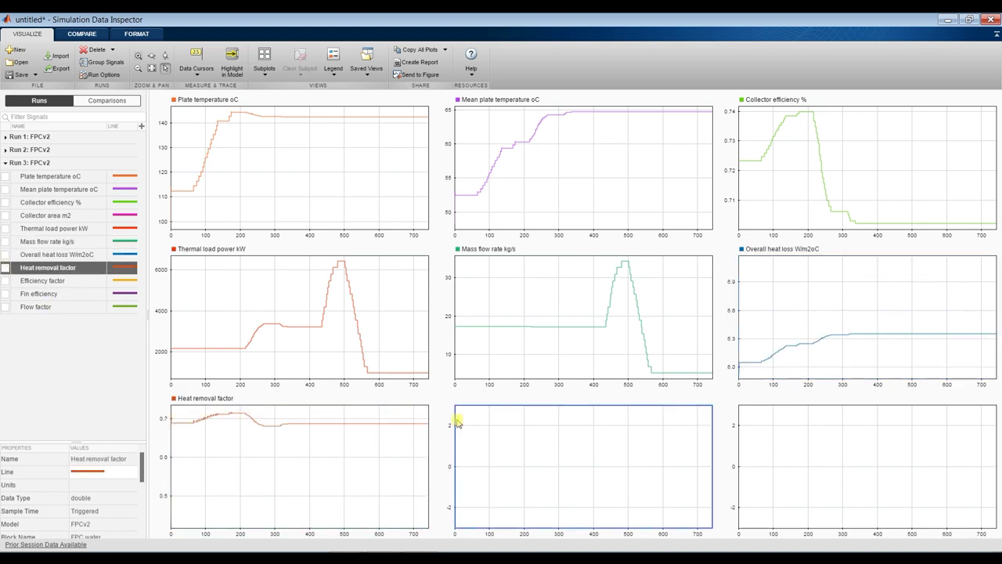
{"action": "left_click", "coordinate": [6, 280]}
{"action": "left_click", "coordinate": [847, 462]}
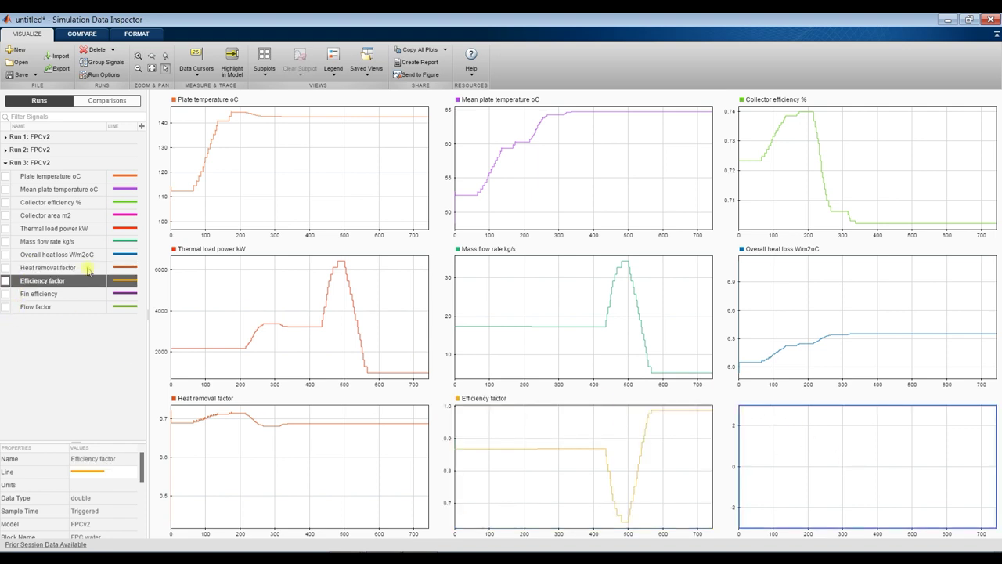
{"action": "left_click", "coordinate": [6, 308]}
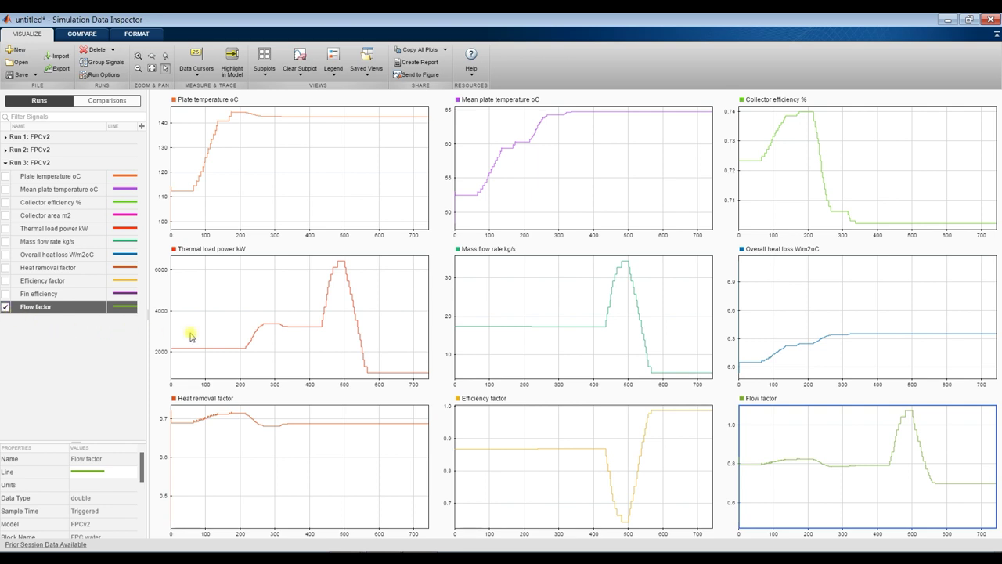
- Examine the export options for the Plate temperature oC signal, including export to a MAT-file, and leave without exporting
{"action": "left_click", "coordinate": [313, 120]}
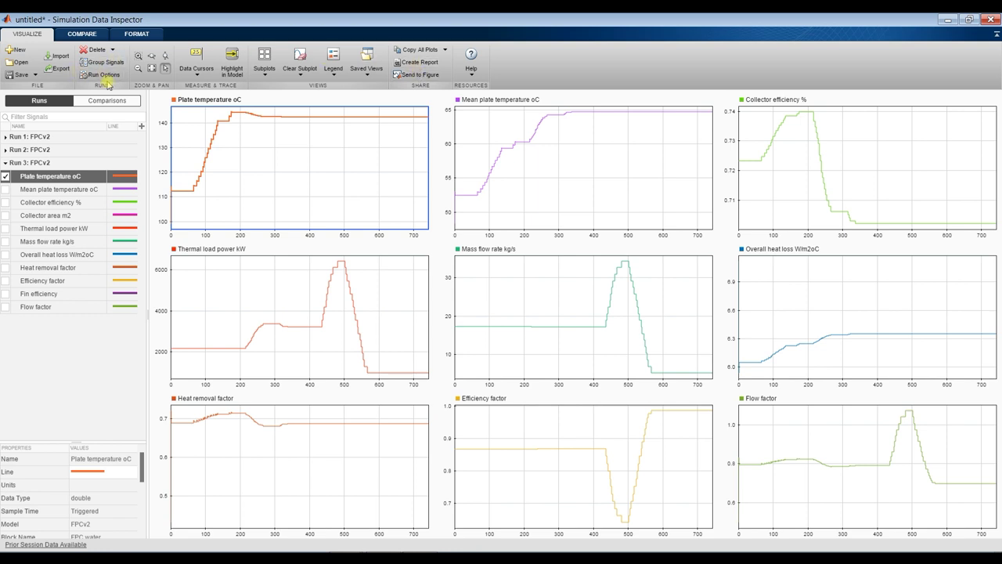
{"action": "left_click", "coordinate": [56, 68]}
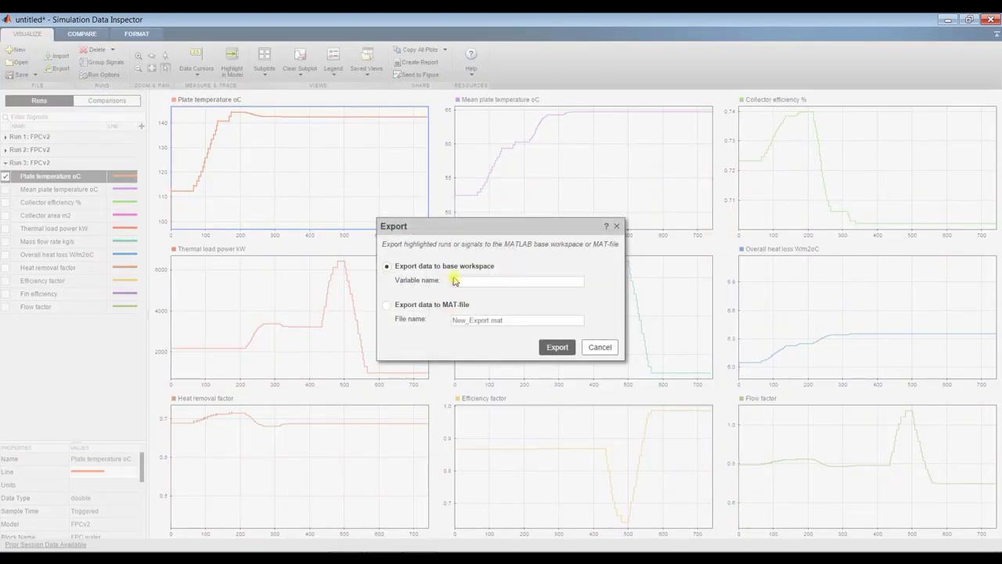
{"action": "left_click", "coordinate": [387, 308]}
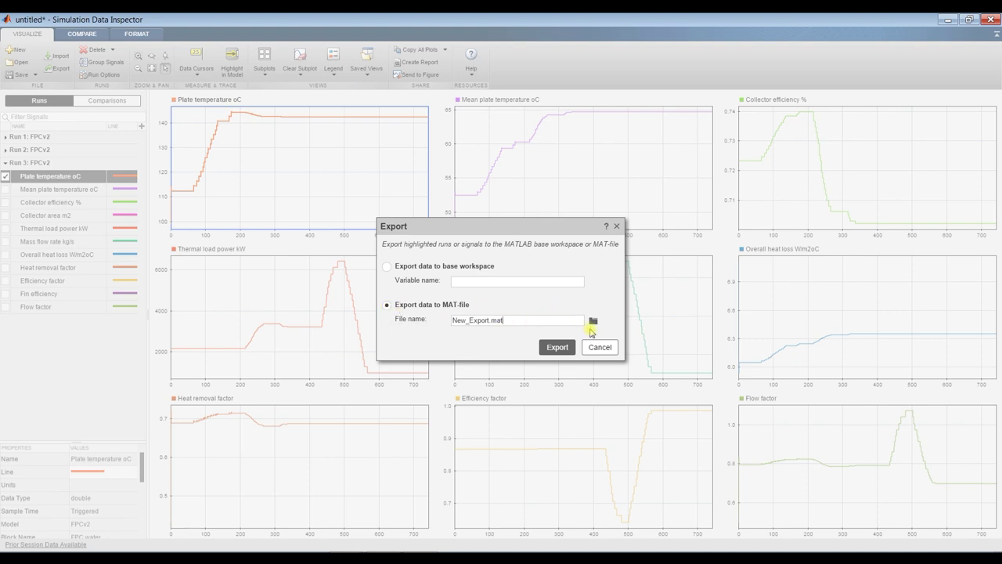
{"action": "left_click", "coordinate": [600, 349]}
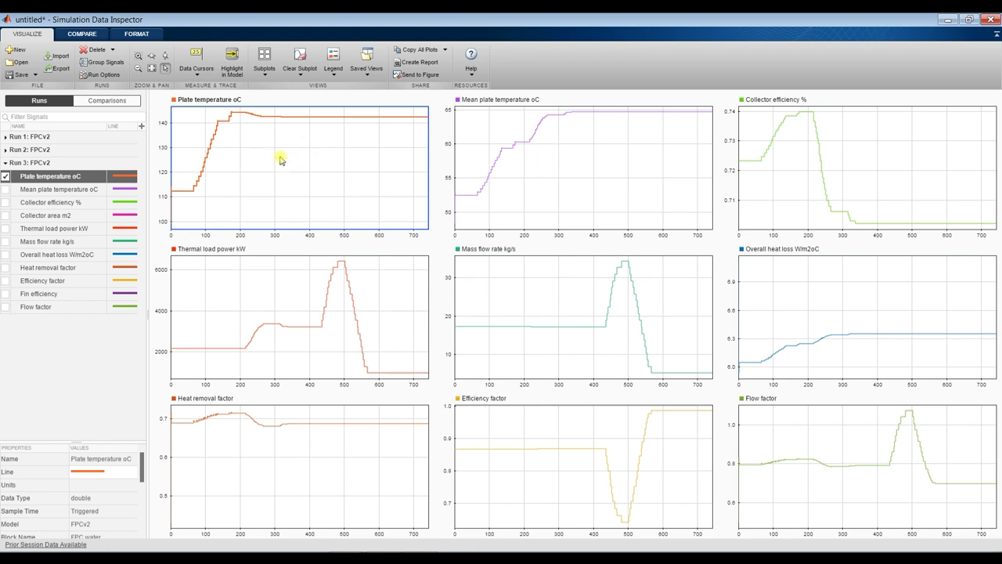
- Close the Simulation Data Inspector and open the Flat Plate Collector (Water) block's parameters from the FPCv2 top level
{"action": "left_click", "coordinate": [995, 19]}
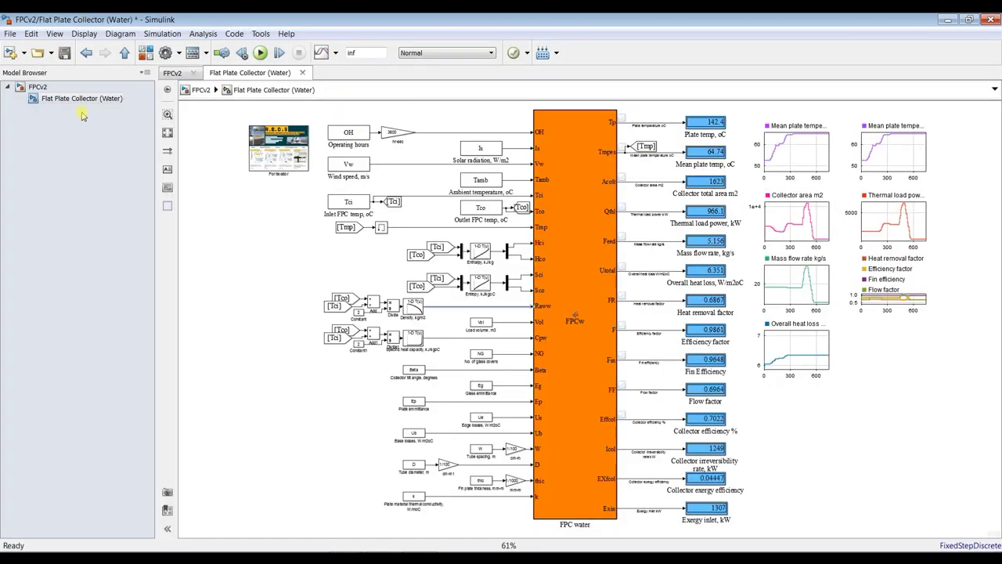
{"action": "left_click", "coordinate": [38, 87]}
{"action": "double_click", "coordinate": [267, 144]}
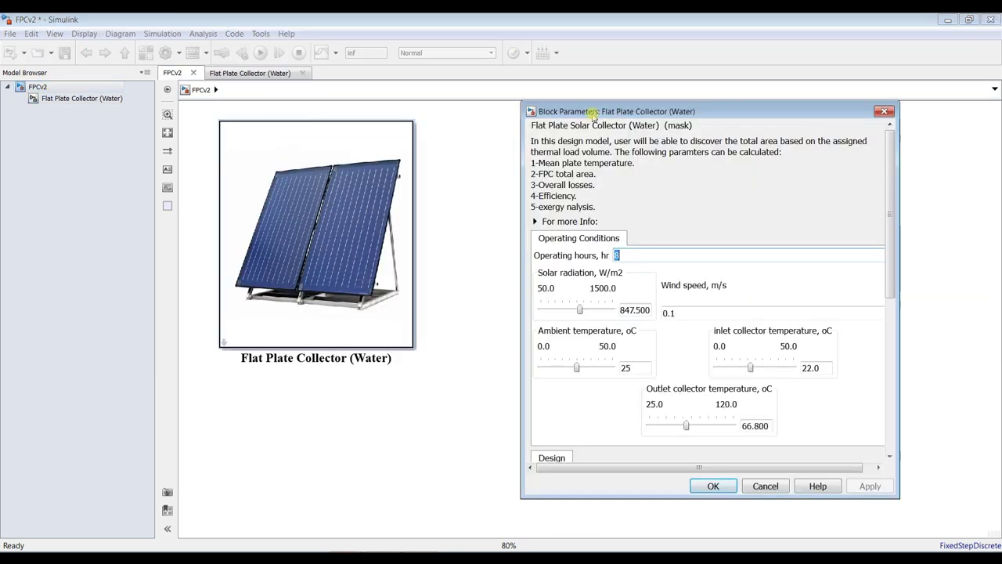
{"action": "left_click_drag", "start_coordinate": [587, 103], "coordinate": [367, 137]}
- Show the block parameters over the Flat Plate Collector (Water) subsystem, clear of its output displays, and close the Simulink Library Browser
{"action": "left_click", "coordinate": [86, 99]}
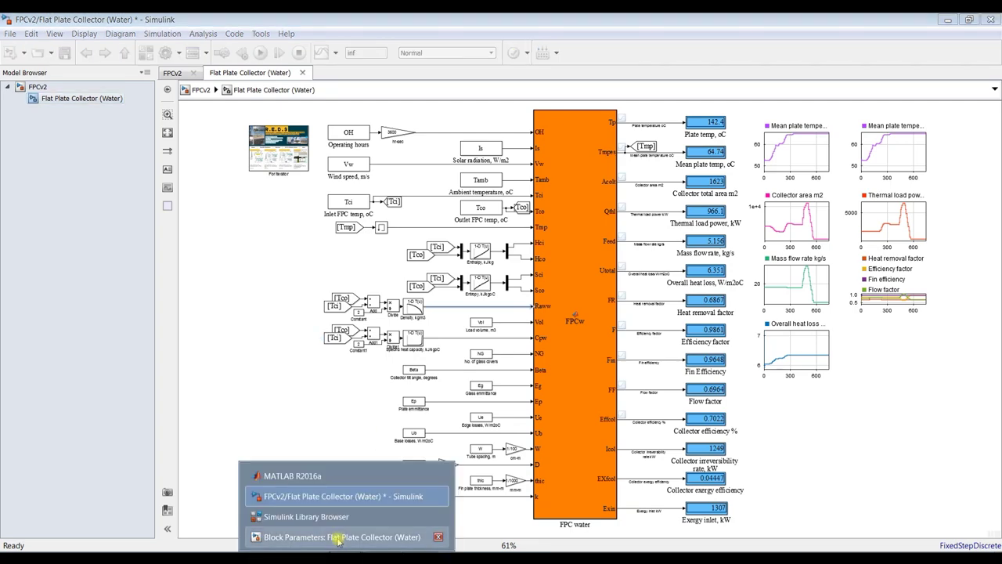
{"action": "left_click", "coordinate": [336, 538]}
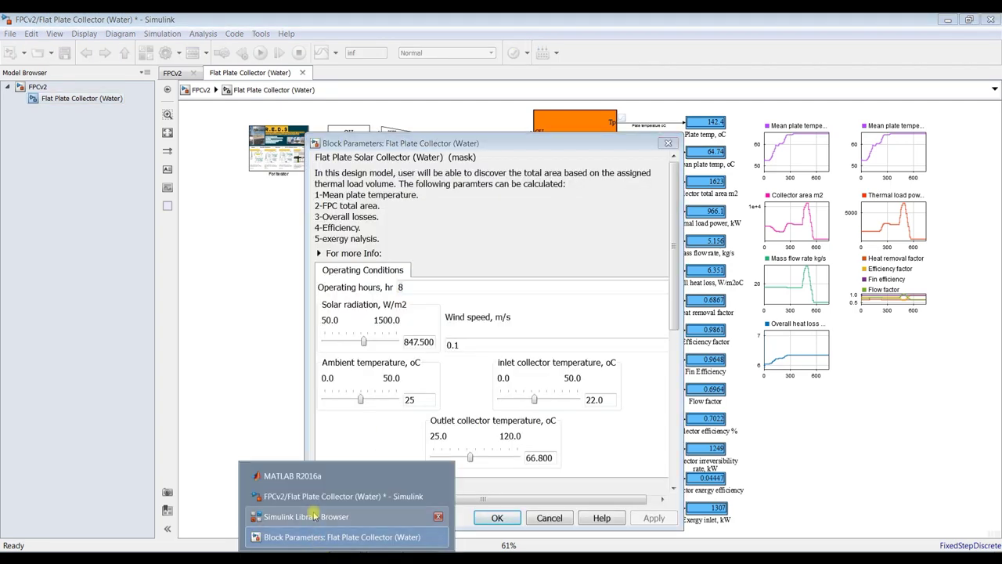
{"action": "left_click", "coordinate": [313, 518]}
{"action": "left_click", "coordinate": [873, 94]}
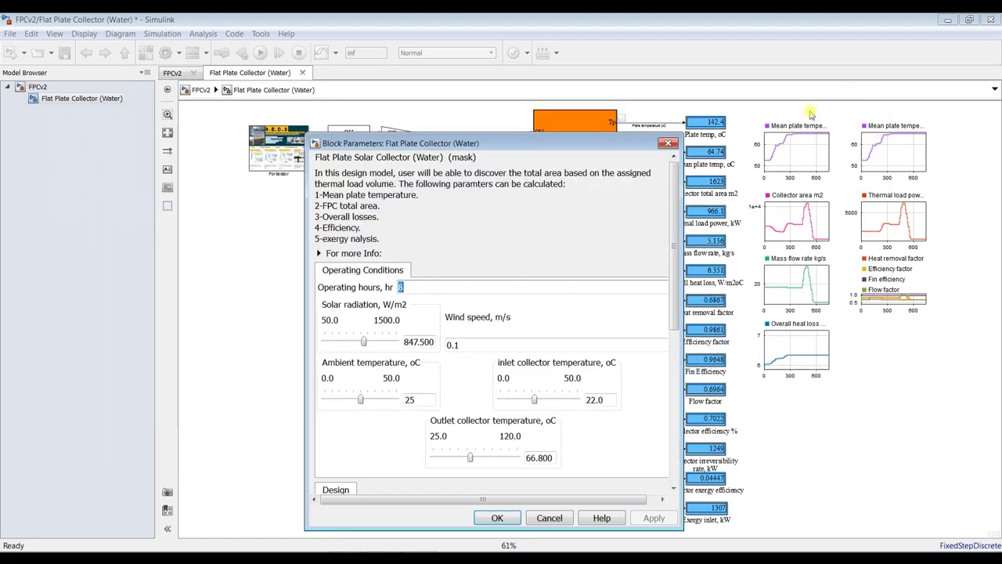
{"action": "left_click_drag", "start_coordinate": [563, 140], "coordinate": [350, 133]}
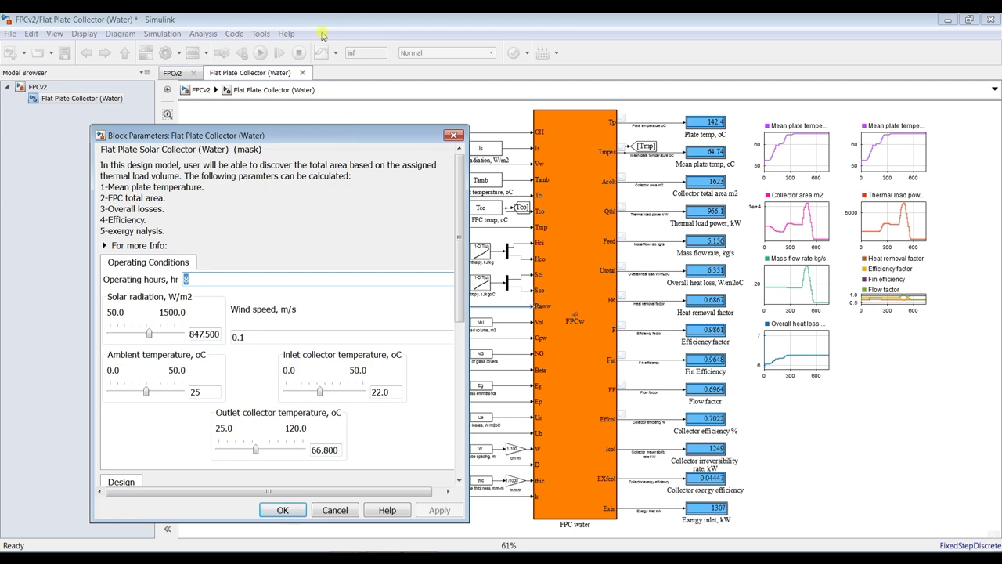
- Run the simulation of the model and bring the Flat Plate Collector (Water) block parameters back to the front
{"action": "left_click", "coordinate": [353, 19]}
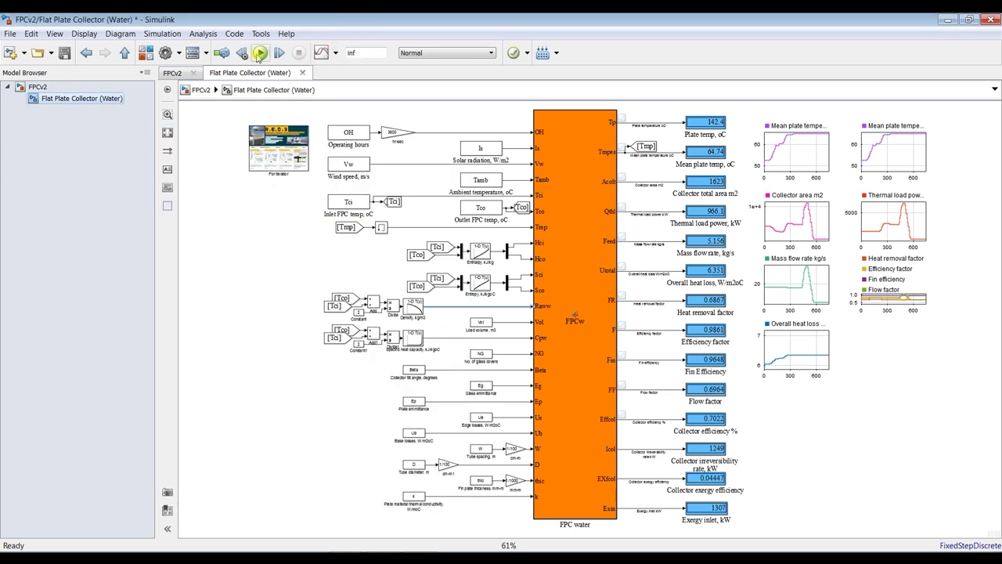
{"action": "left_click", "coordinate": [259, 53]}
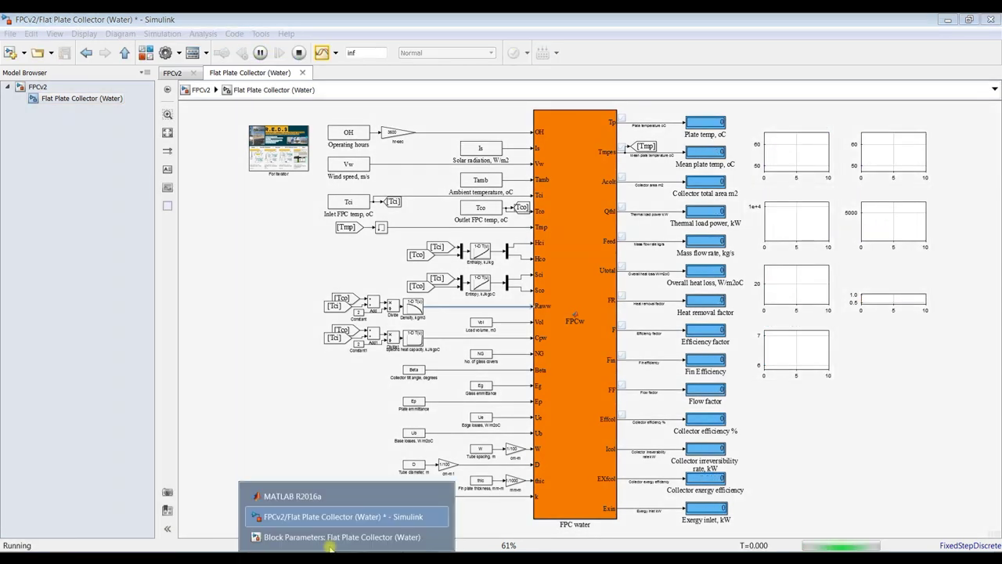
{"action": "left_click", "coordinate": [329, 538]}
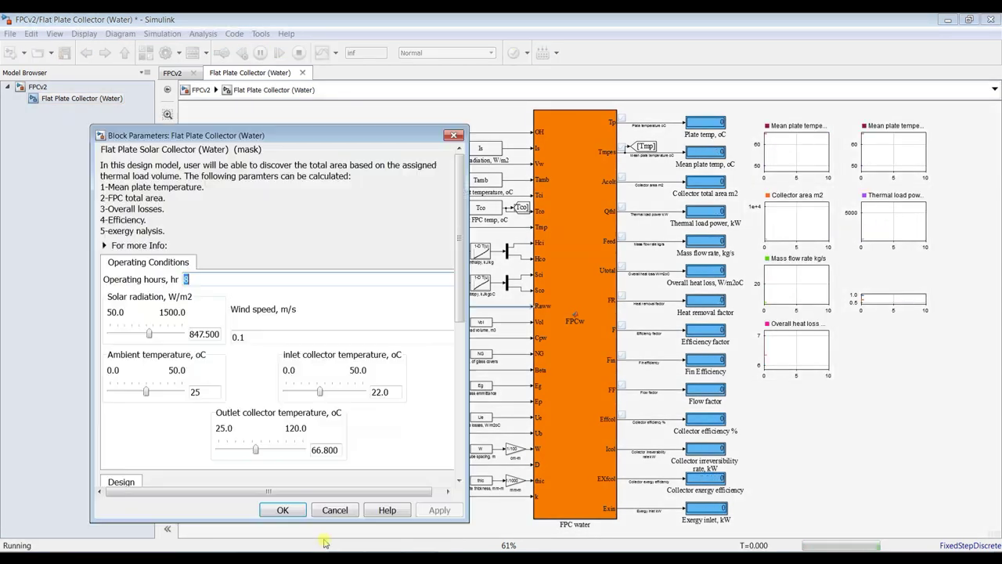
- Lower the solar radiation to 456 W/m2 while the simulation is running
{"action": "left_click", "coordinate": [149, 334]}
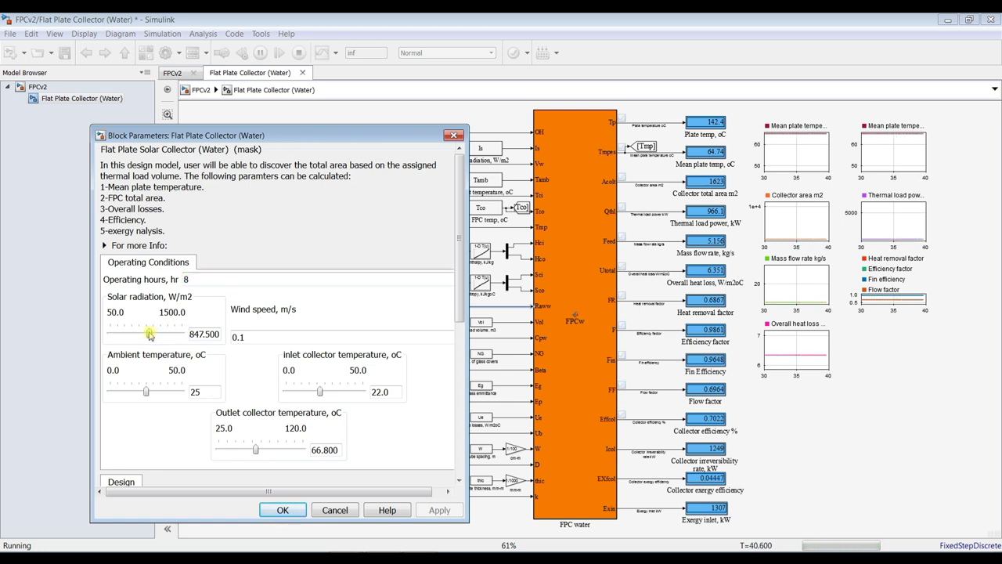
{"action": "left_click_drag", "start_coordinate": [149, 334], "coordinate": [142, 334]}
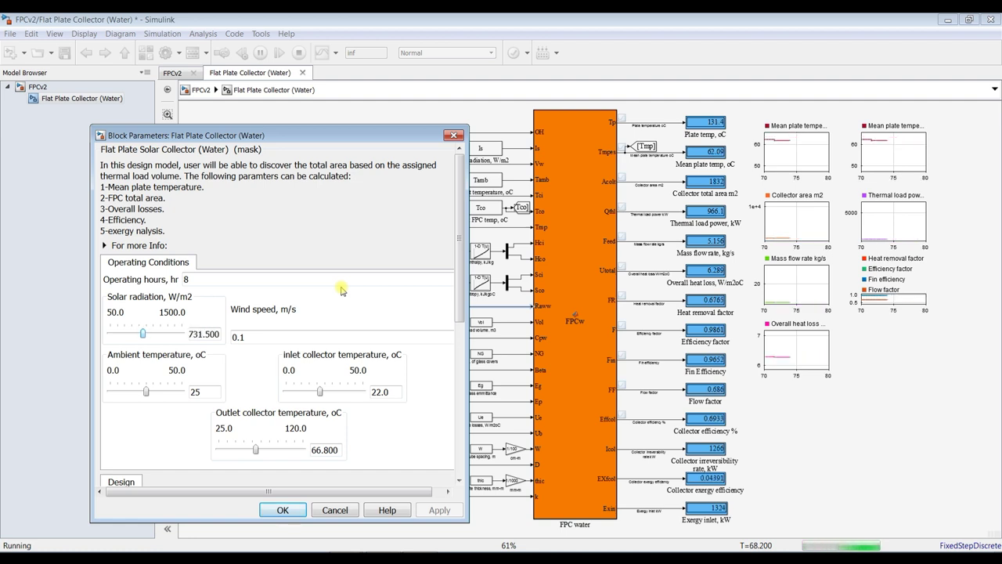
{"action": "key", "text": "Left"}
{"action": "key", "text": "Left"}
{"action": "key", "text": "Left"}
{"action": "key", "text": "Left"}
{"action": "key", "text": "Left"}
{"action": "key", "text": "Left"}
{"action": "key", "text": "Left"}
{"action": "key", "text": "Left"}
{"action": "key", "text": "Left"}
{"action": "key", "text": "Left"}
{"action": "key", "text": "Left"}
{"action": "key", "text": "Left"}
{"action": "key", "text": "Left"}
{"action": "key", "text": "Left"}
{"action": "key", "text": "Left"}
{"action": "key", "text": "Left"}
{"action": "key", "text": "Left"}
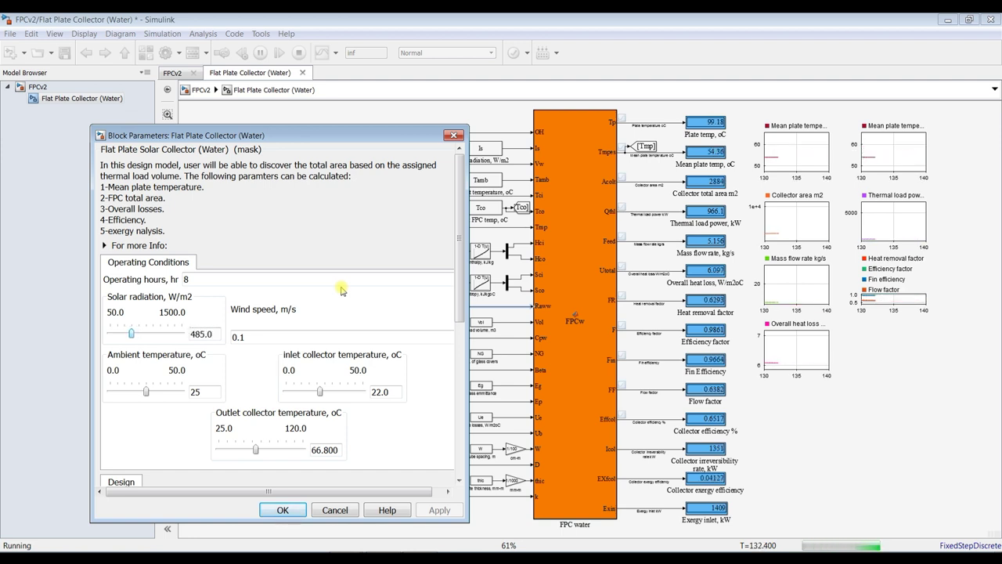
{"action": "key", "text": "Left"}
{"action": "key", "text": "Left"}
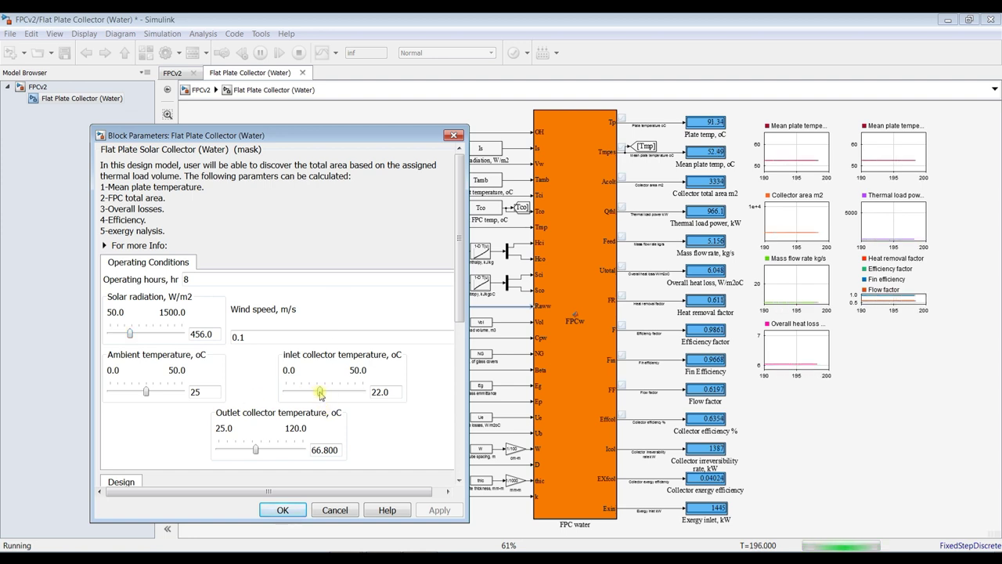
- Lower the inlet collector temperature to 19.5 oC while the simulation is running
{"action": "key", "text": "Left"}
{"action": "key", "text": "Left"}
{"action": "key", "text": "Left"}
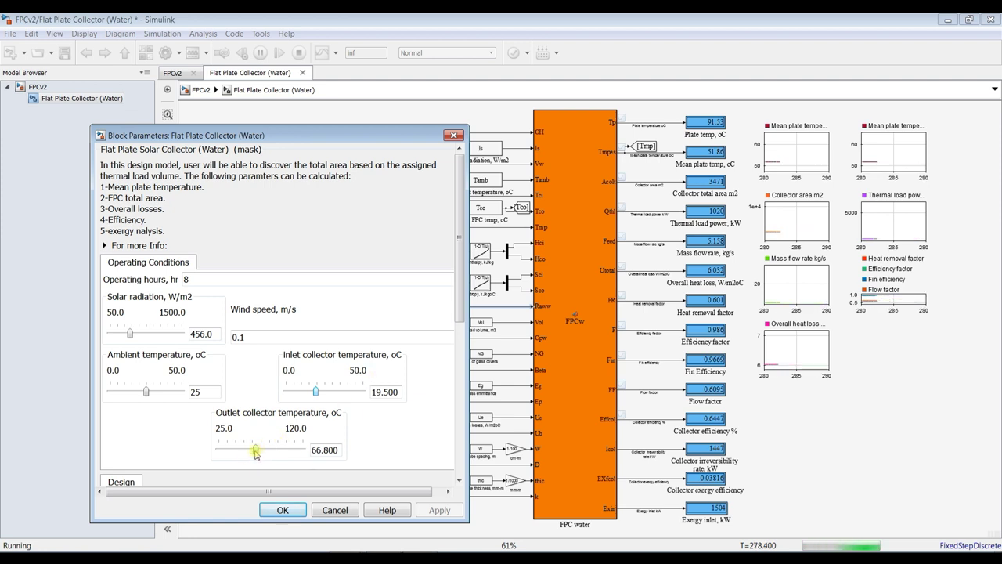
- Lower the outlet collector temperature to 50.65 oC while the simulation is running
{"action": "key", "text": "Left"}
{"action": "key", "text": "Left"}
{"action": "key", "text": "Left"}
{"action": "key", "text": "Left"}
{"action": "key", "text": "Left"}
{"action": "key", "text": "Left"}
{"action": "key", "text": "Left"}
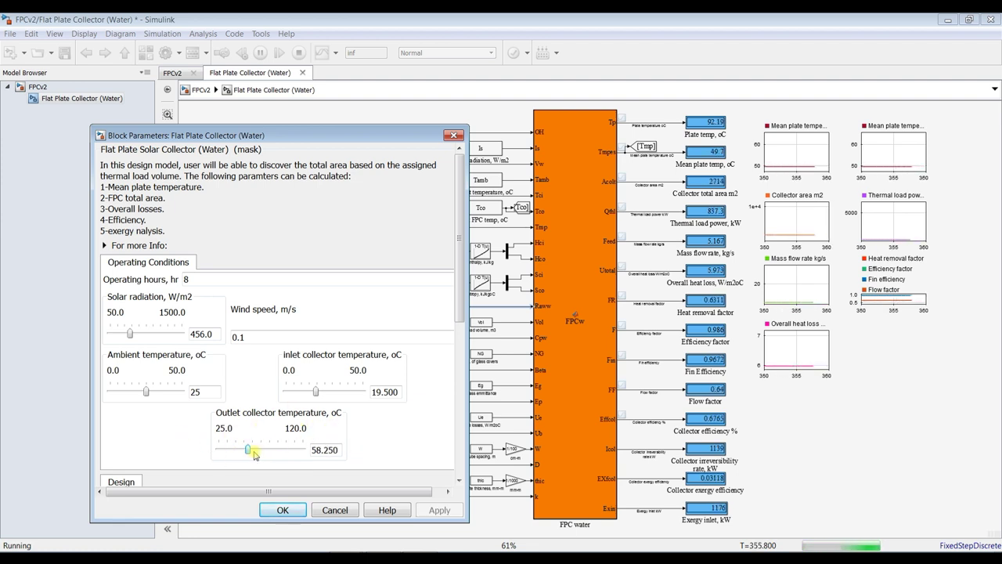
{"action": "key", "text": "Left"}
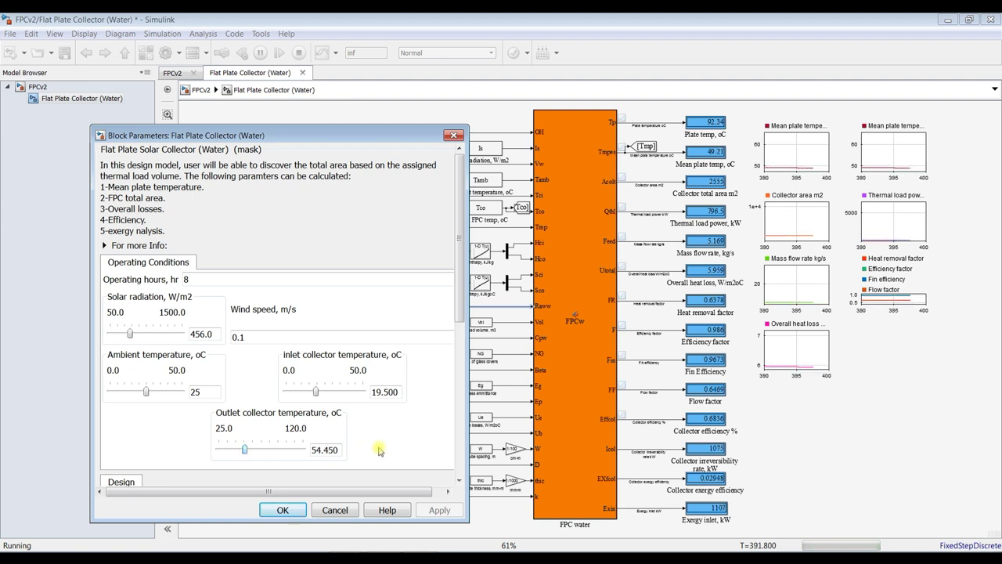
{"action": "key", "text": "Left"}
{"action": "key", "text": "Left"}
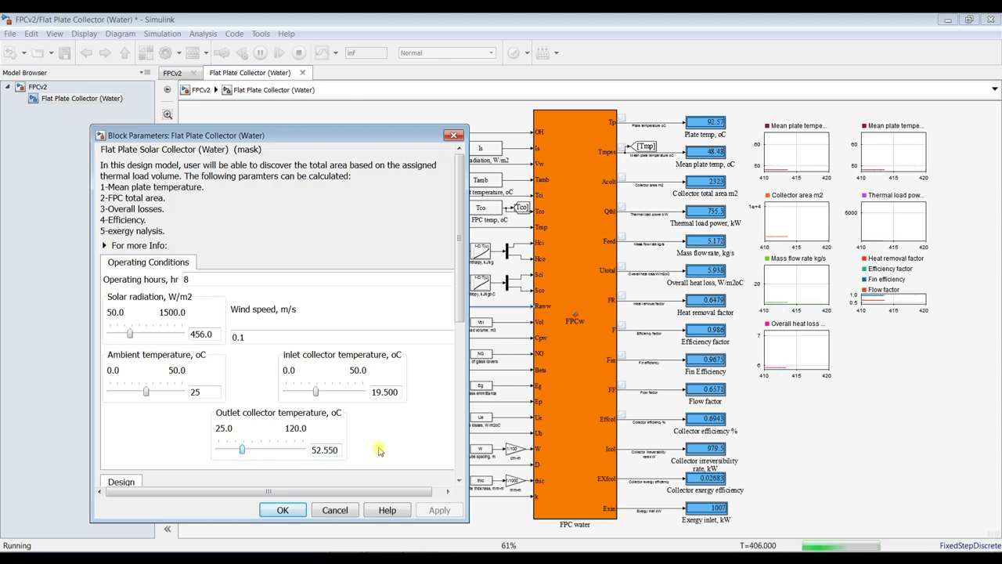
{"action": "key", "text": "Left"}
{"action": "key", "text": "Left"}
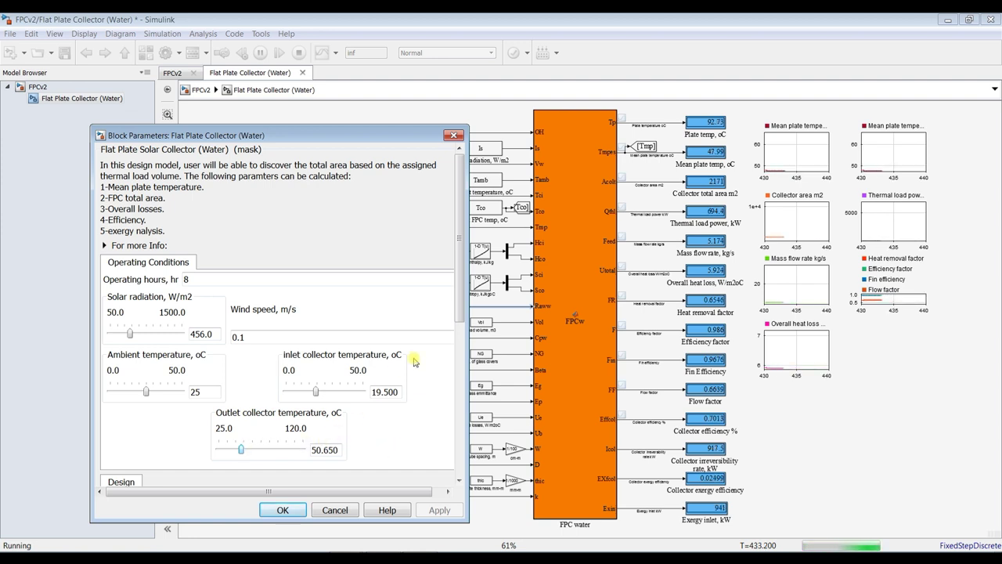
- Raise the thermal load volume in the design parameters to 900.001 m3 while the simulation is running
{"action": "left_click_drag", "start_coordinate": [454, 314], "coordinate": [451, 407]}
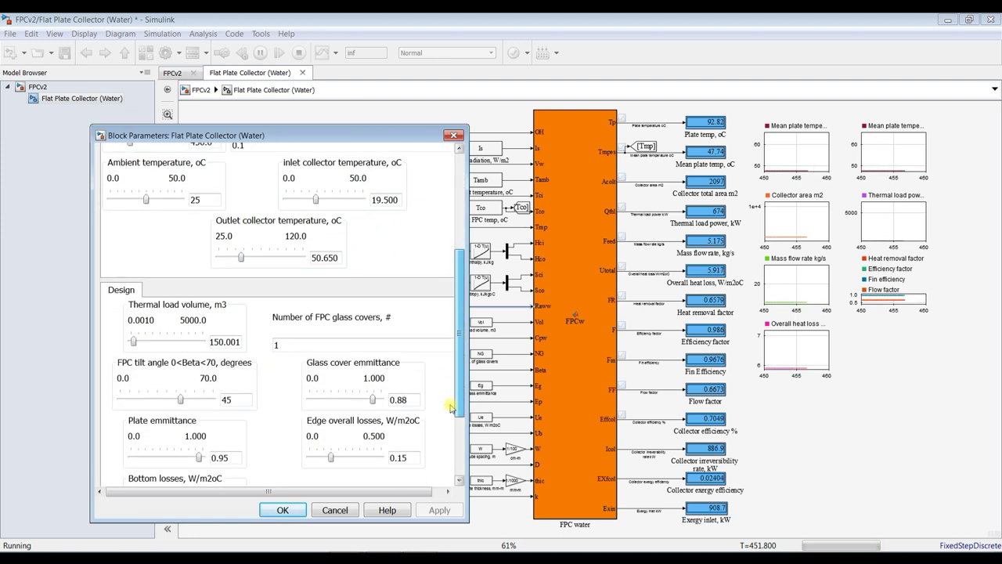
{"action": "left_click", "coordinate": [135, 342]}
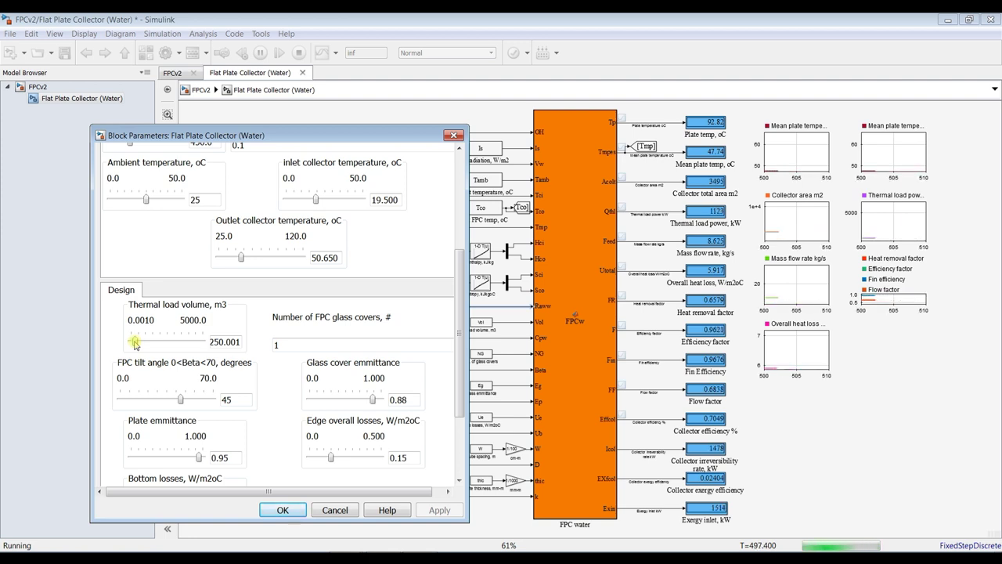
{"action": "left_click_drag", "start_coordinate": [135, 342], "coordinate": [138, 342]}
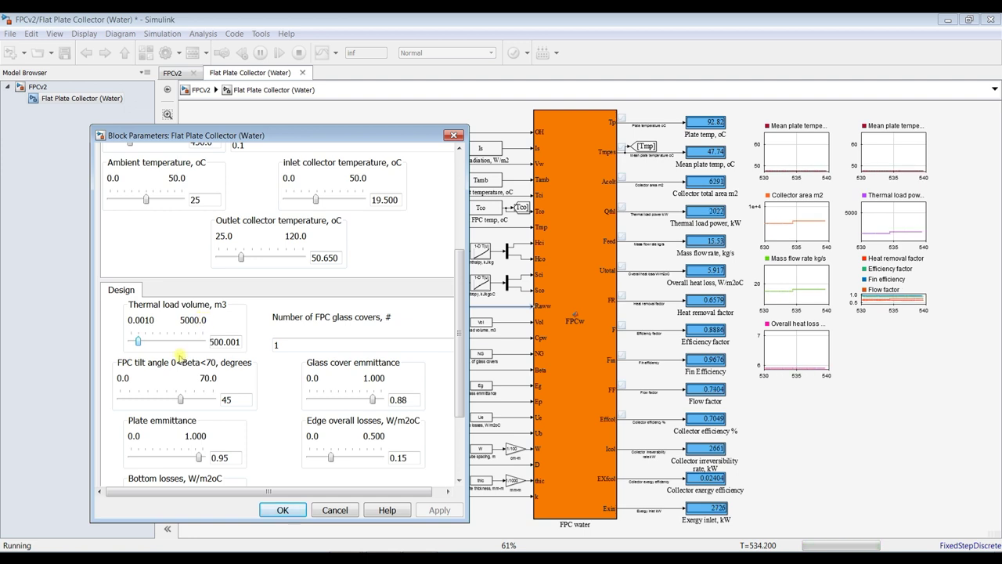
{"action": "key", "text": "Right"}
{"action": "key", "text": "Right"}
{"action": "key", "text": "Right"}
{"action": "key", "text": "Right"}
{"action": "key", "text": "Right"}
{"action": "key", "text": "Right"}
{"action": "key", "text": "Right"}
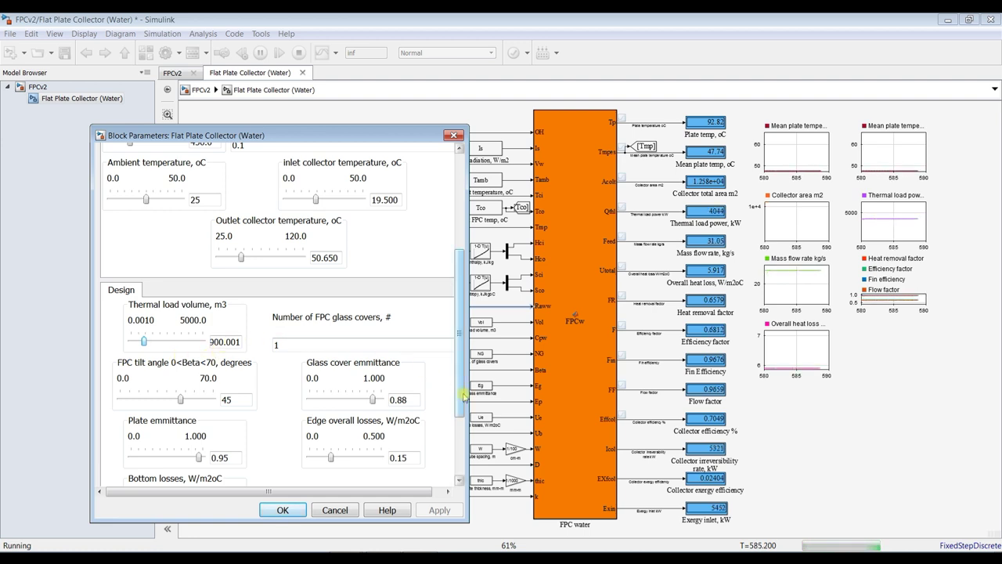
- Increase the thermal load volume further to 1050.001 m3
{"action": "scroll", "coordinate": [253, 363], "scroll_direction": "down", "scroll_amount": 5}
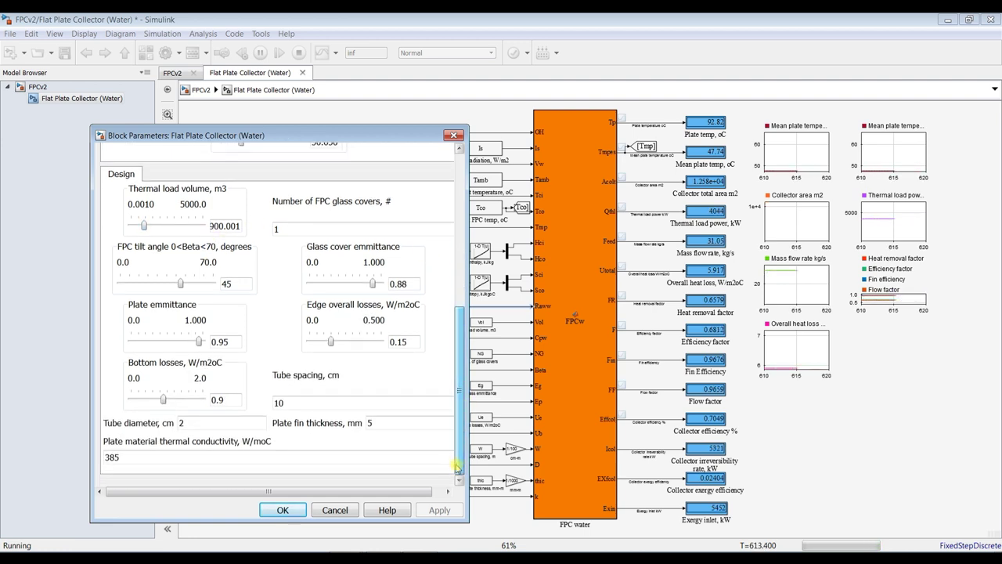
{"action": "scroll", "coordinate": [253, 364], "scroll_direction": "up", "scroll_amount": 4}
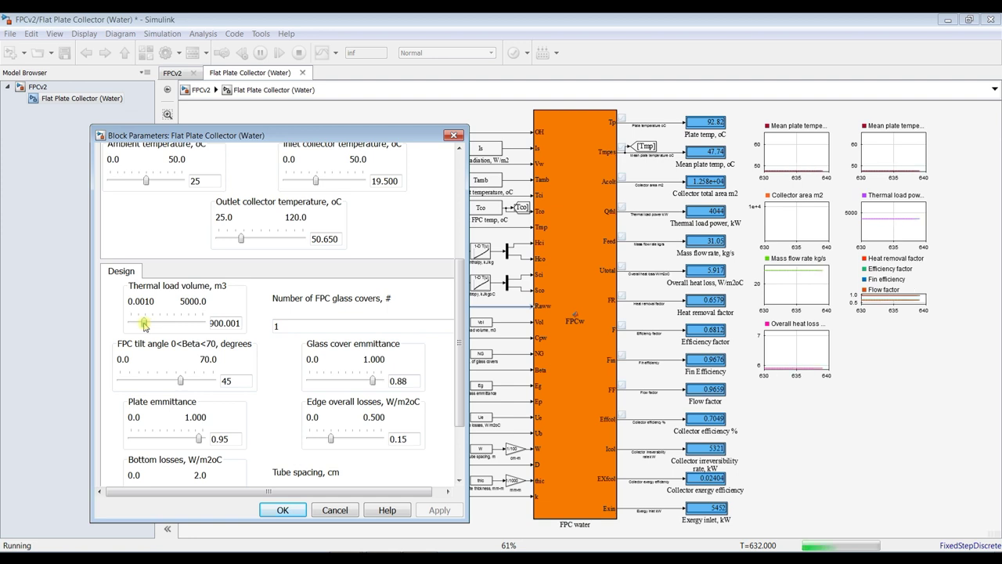
{"action": "left_click_drag", "start_coordinate": [144, 325], "coordinate": [146, 324]}
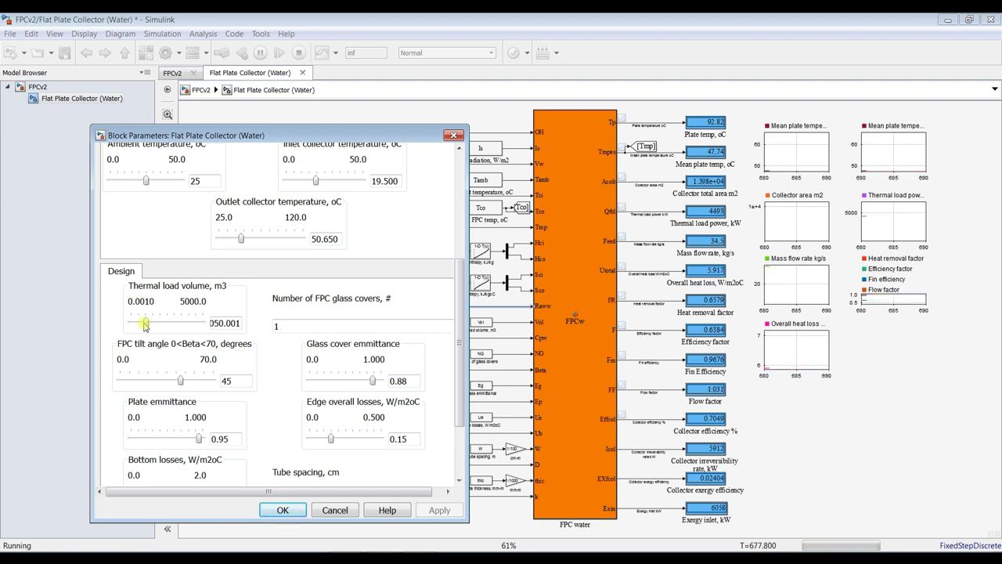
- Accept and close the block parameters, and stop the running simulation
{"action": "left_click", "coordinate": [282, 510]}
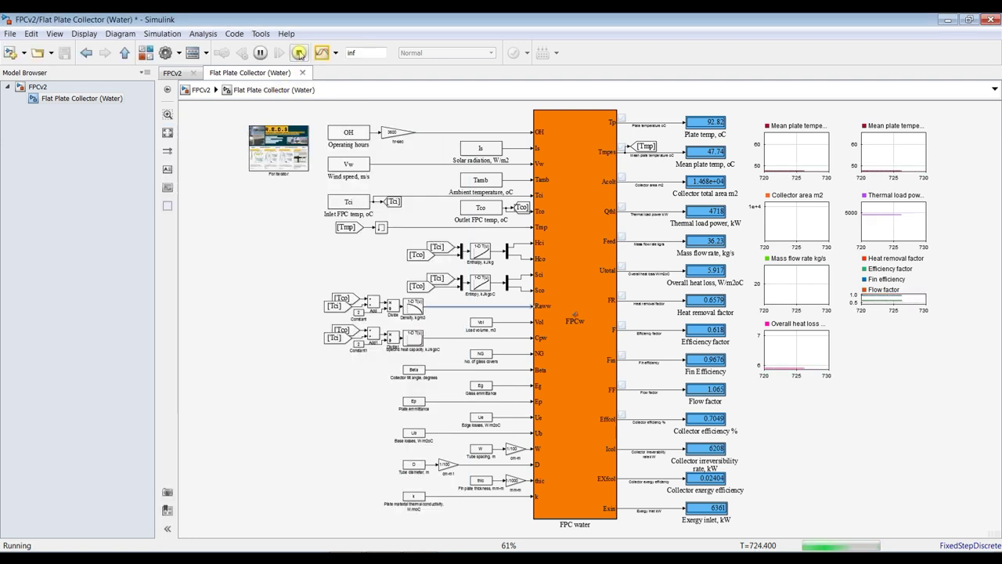
{"action": "left_click", "coordinate": [299, 53]}
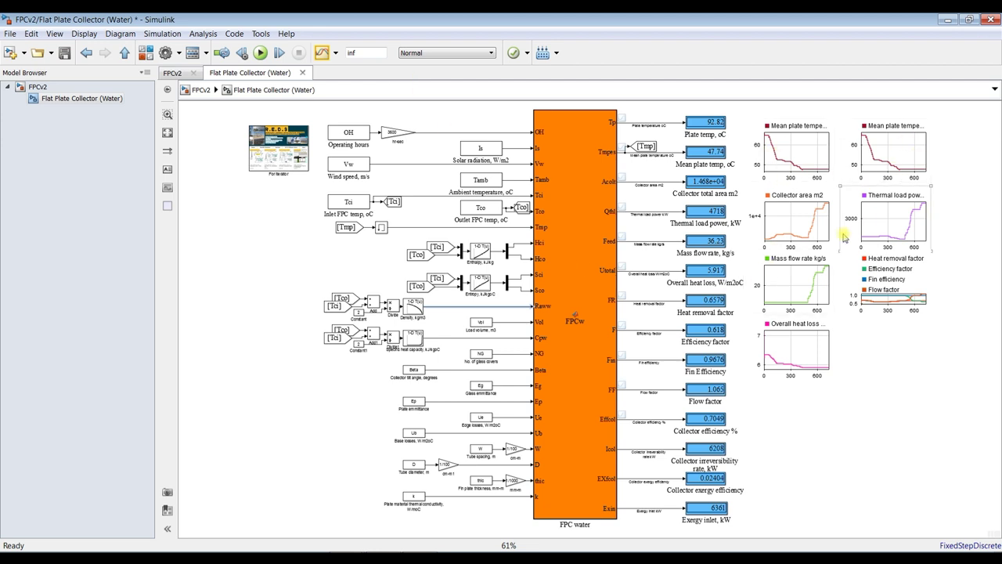
{"action": "left_click", "coordinate": [846, 315]}
{"action": "left_click", "coordinate": [780, 137]}
{"action": "left_click", "coordinate": [424, 86]}
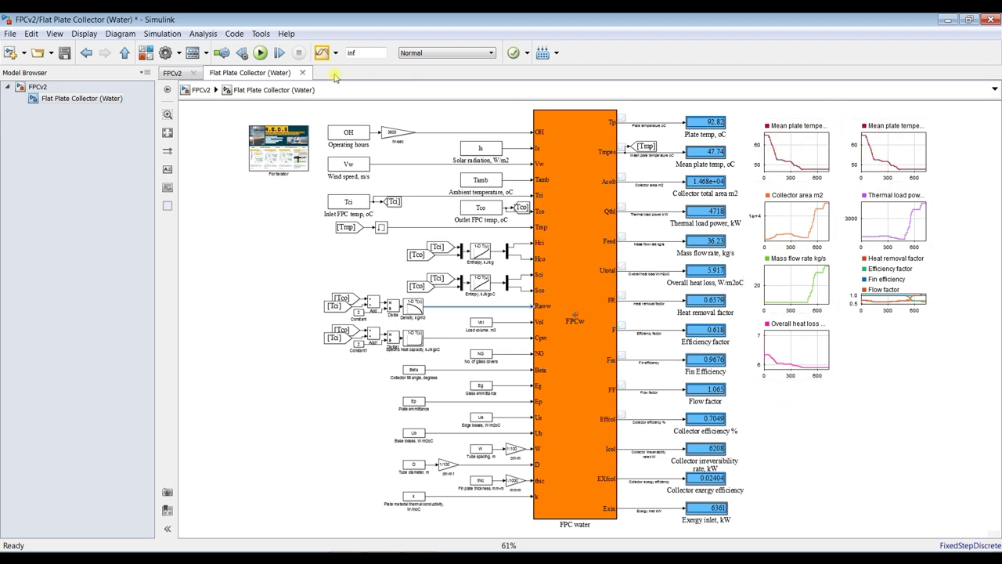
- Open the Simulation Data Inspector and enlarge its signal list, keeping Run 3 collapsed and Run 4 expanded
{"action": "left_click", "coordinate": [322, 52]}
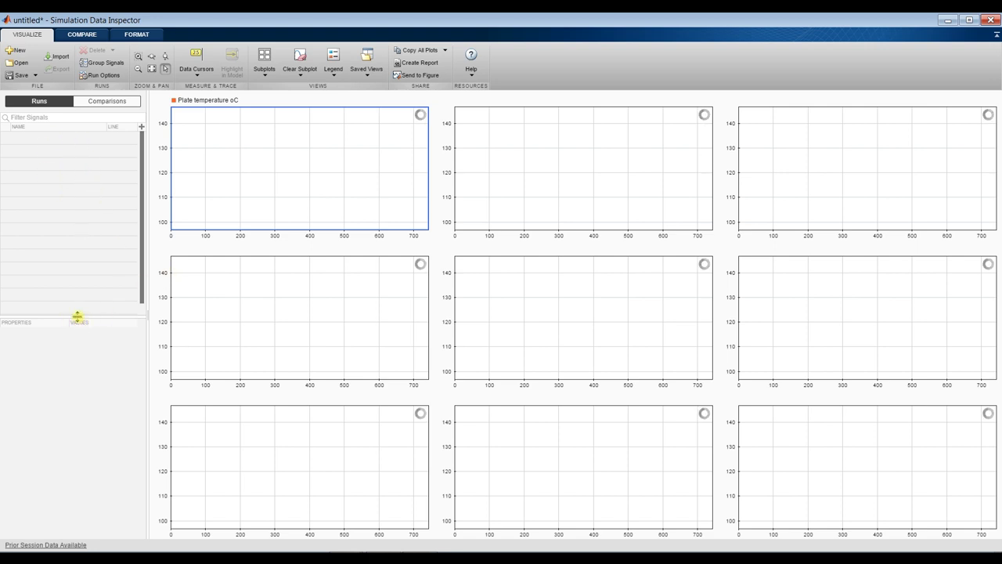
{"action": "left_click_drag", "start_coordinate": [77, 316], "coordinate": [73, 403]}
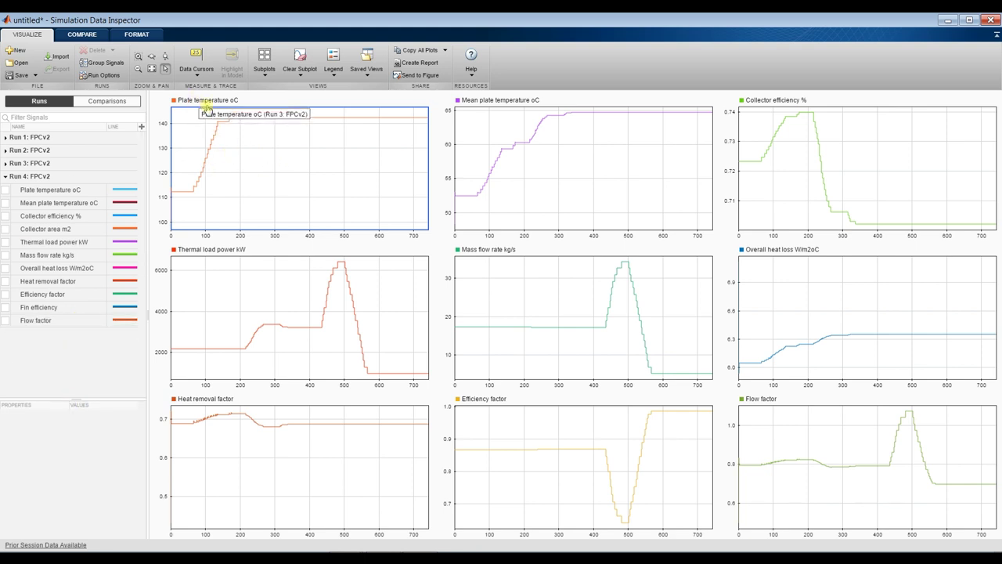
{"action": "left_click", "coordinate": [6, 164]}
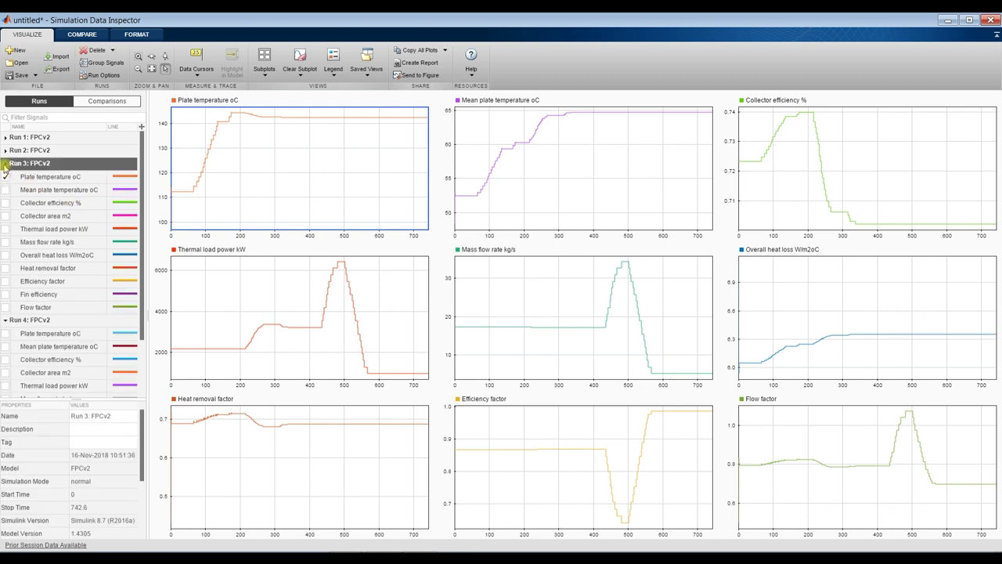
{"action": "left_click", "coordinate": [5, 164]}
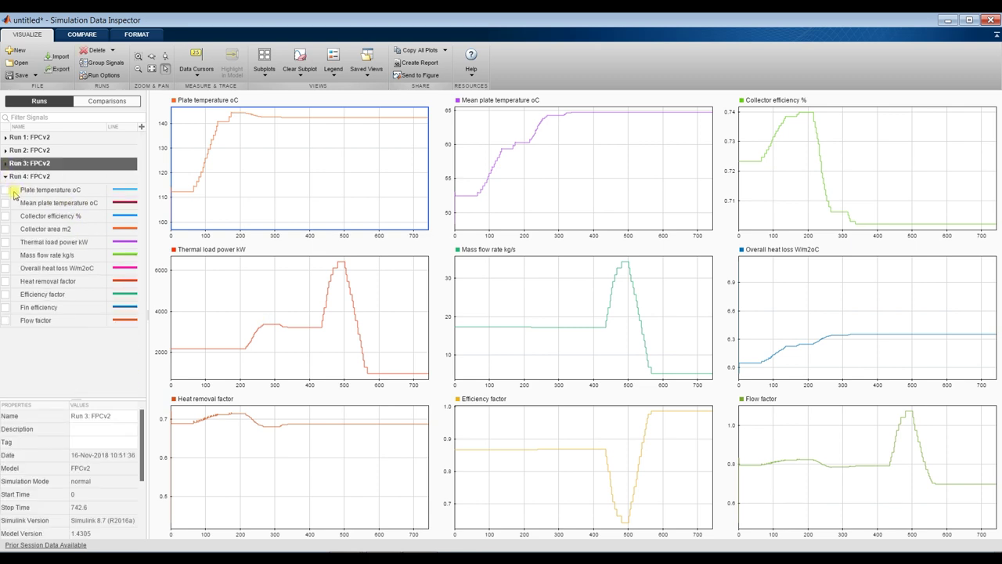
- Overlay the Run 4 Plate temperature, Mean plate temperature and Collector efficiency signals on the matching Run 3 plots
{"action": "left_click", "coordinate": [6, 189]}
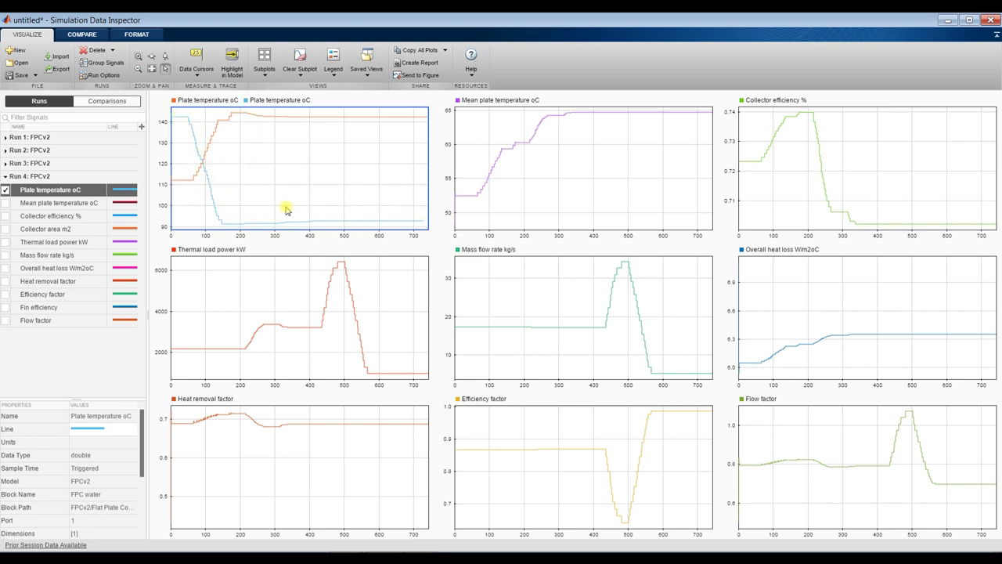
{"action": "left_click", "coordinate": [595, 169]}
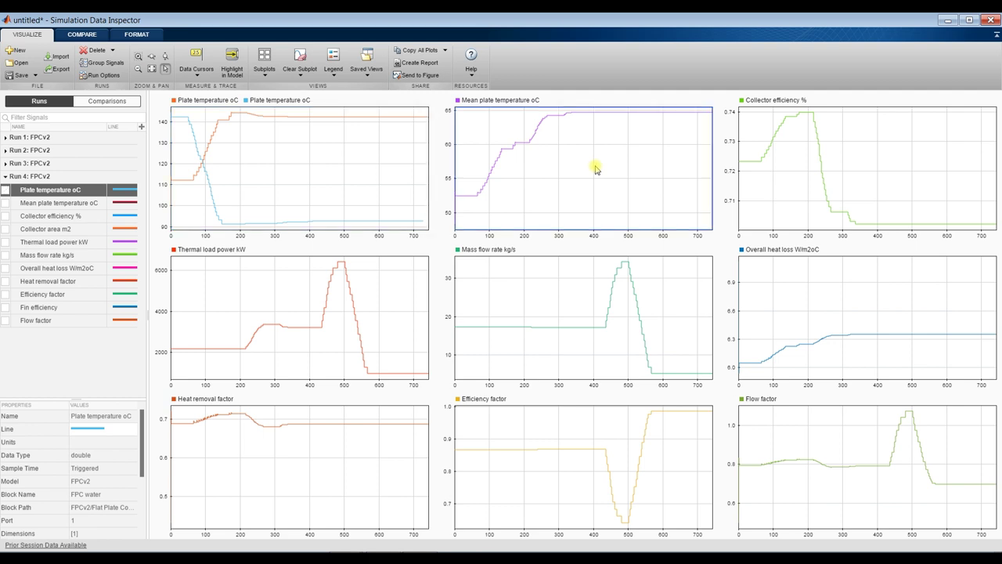
{"action": "left_click", "coordinate": [6, 204]}
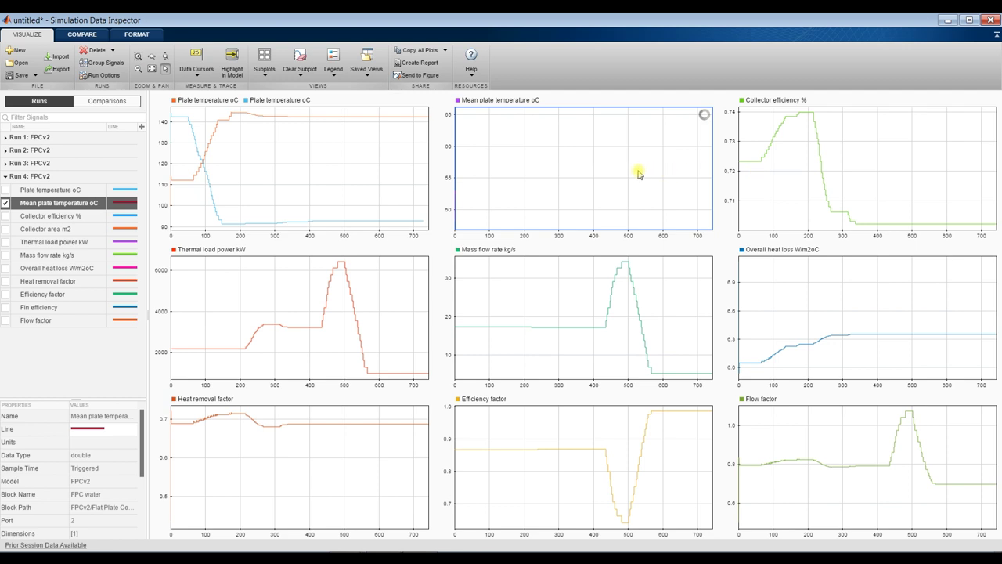
{"action": "left_click", "coordinate": [924, 128]}
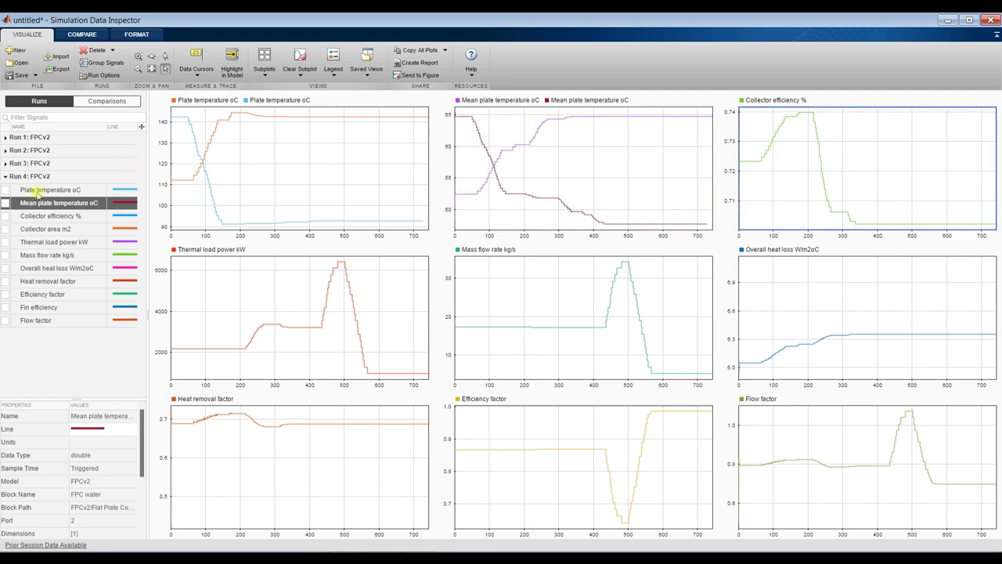
{"action": "left_click", "coordinate": [5, 216]}
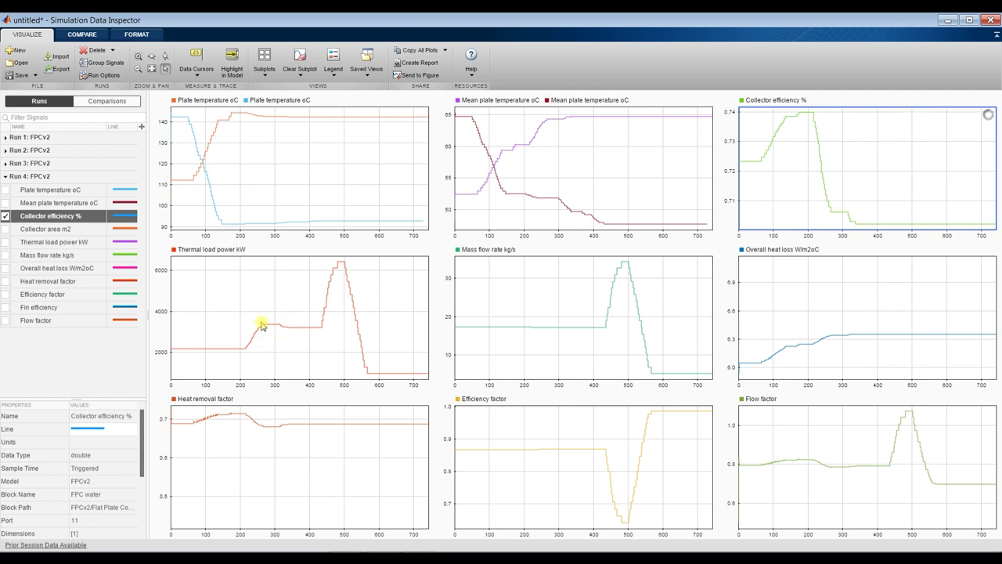
- Add the Run 4 Collector area signal to the Thermal load power plot and Thermal load power to the Mass flow rate plot
{"action": "left_click", "coordinate": [258, 295]}
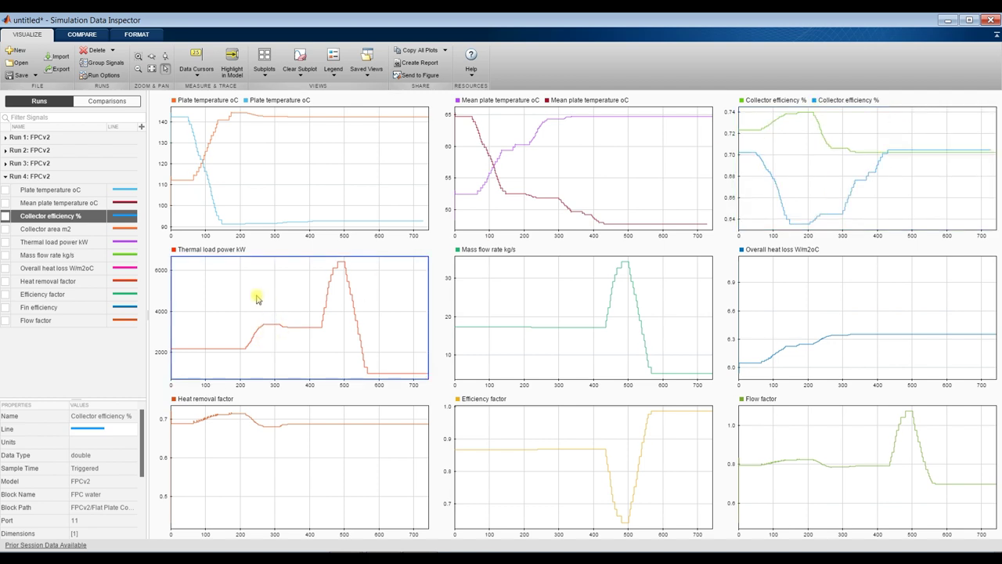
{"action": "left_click", "coordinate": [5, 229]}
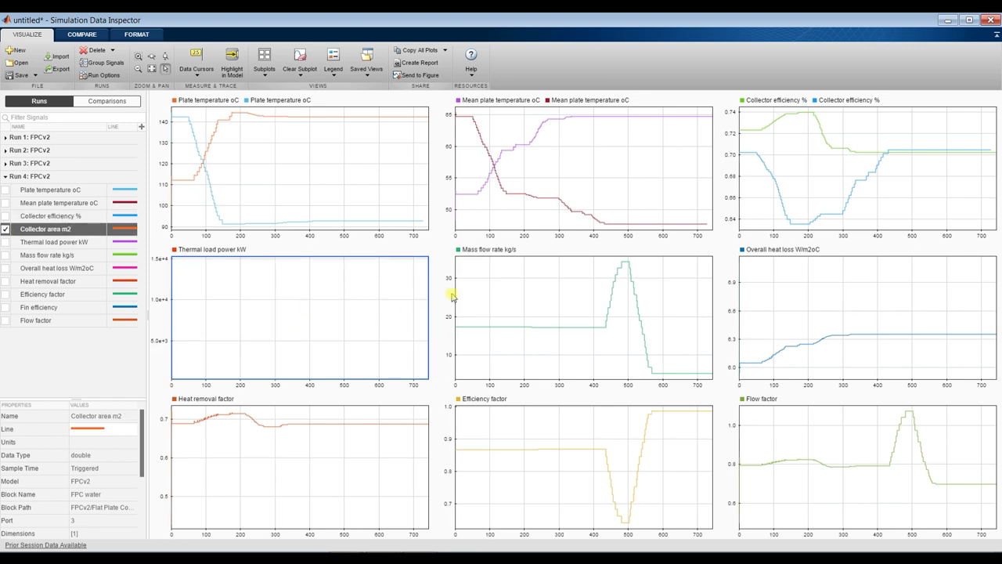
{"action": "left_click", "coordinate": [526, 293]}
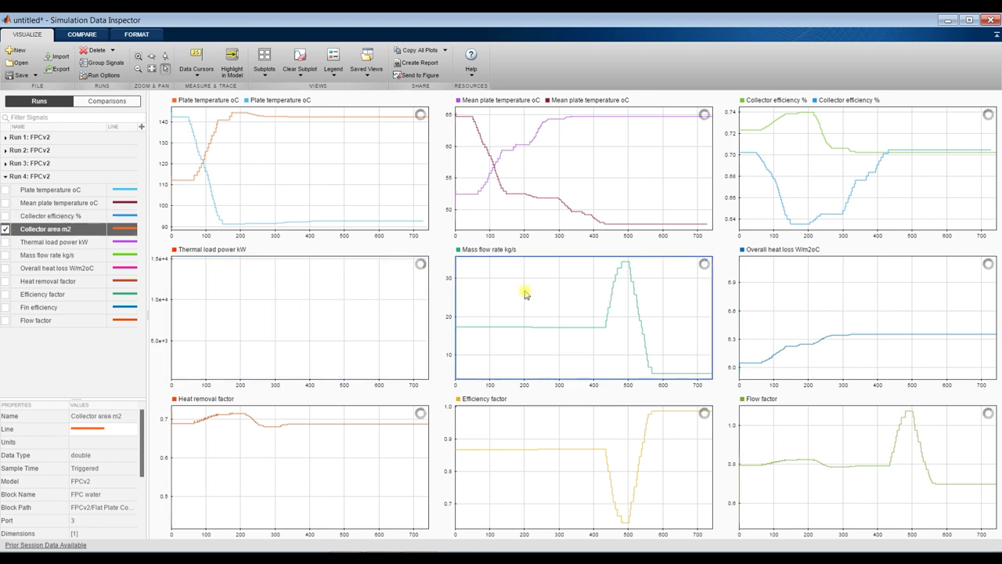
{"action": "left_click", "coordinate": [6, 246]}
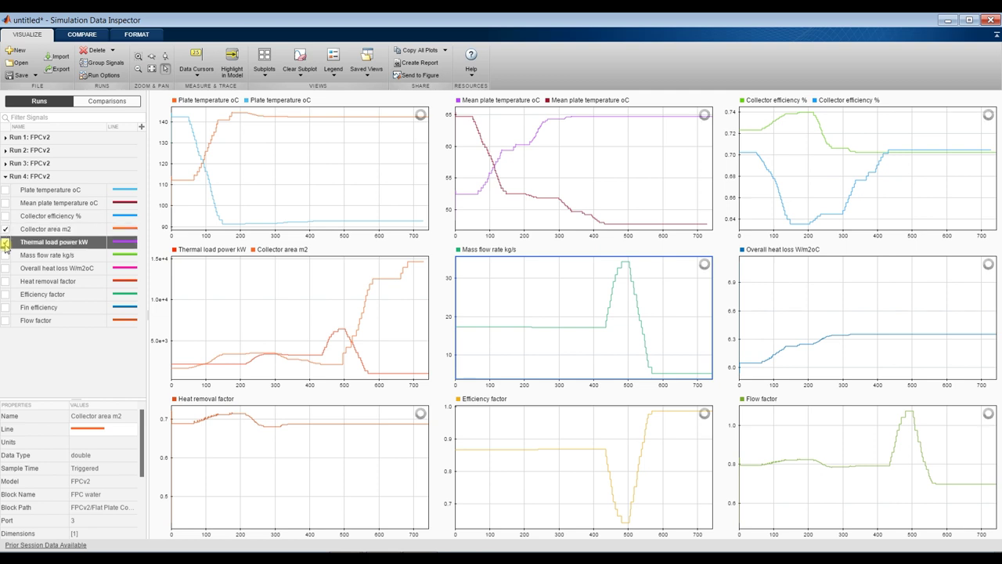
{"action": "left_click", "coordinate": [5, 241]}
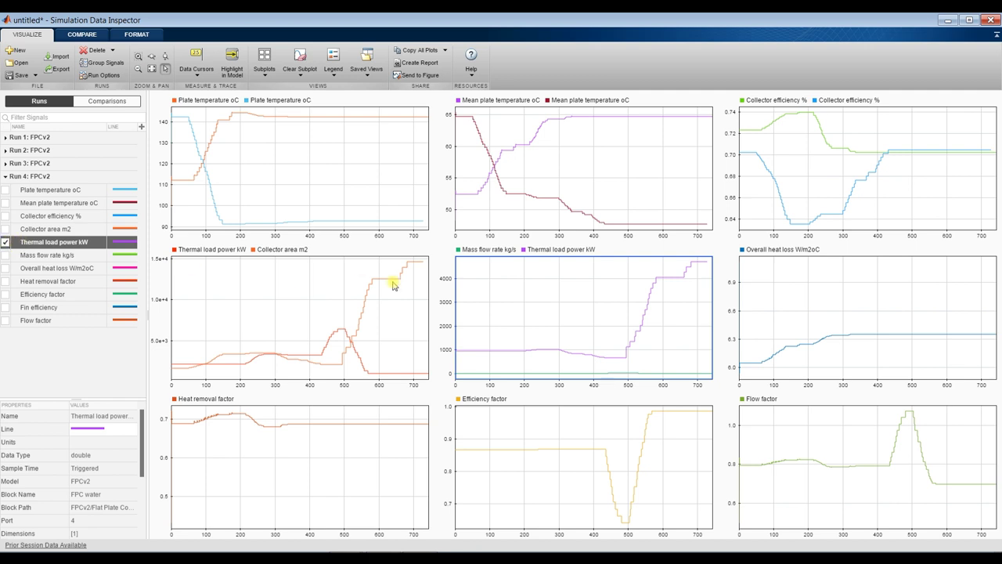
- Show Run 4 Mass flow rate instead of Thermal load power in the Mass flow rate plot, and replace Collector area with Thermal load power in its plot
{"action": "left_click", "coordinate": [6, 242]}
{"action": "left_click", "coordinate": [5, 255]}
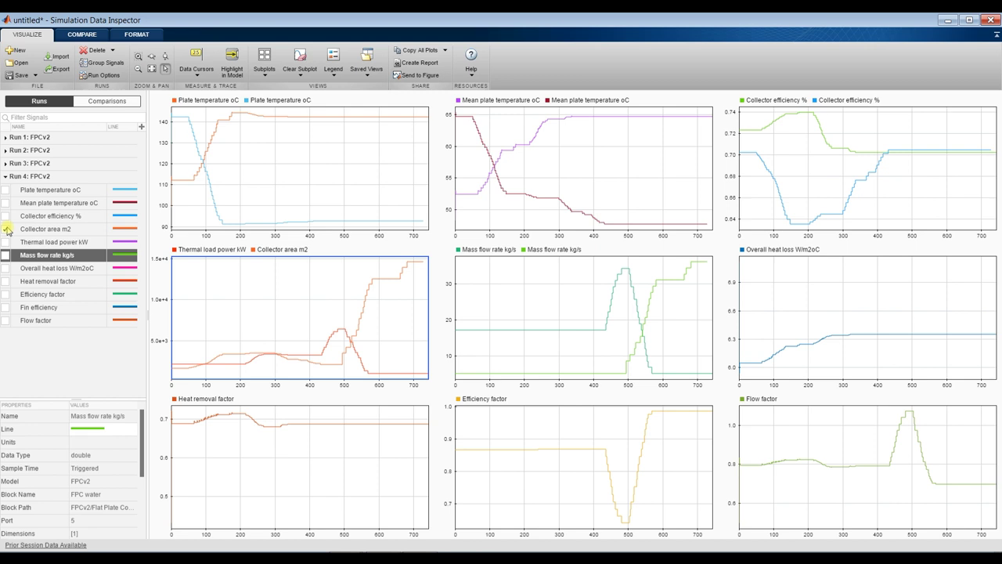
{"action": "left_click", "coordinate": [7, 230]}
{"action": "left_click", "coordinate": [6, 242]}
{"action": "left_click", "coordinate": [7, 242]}
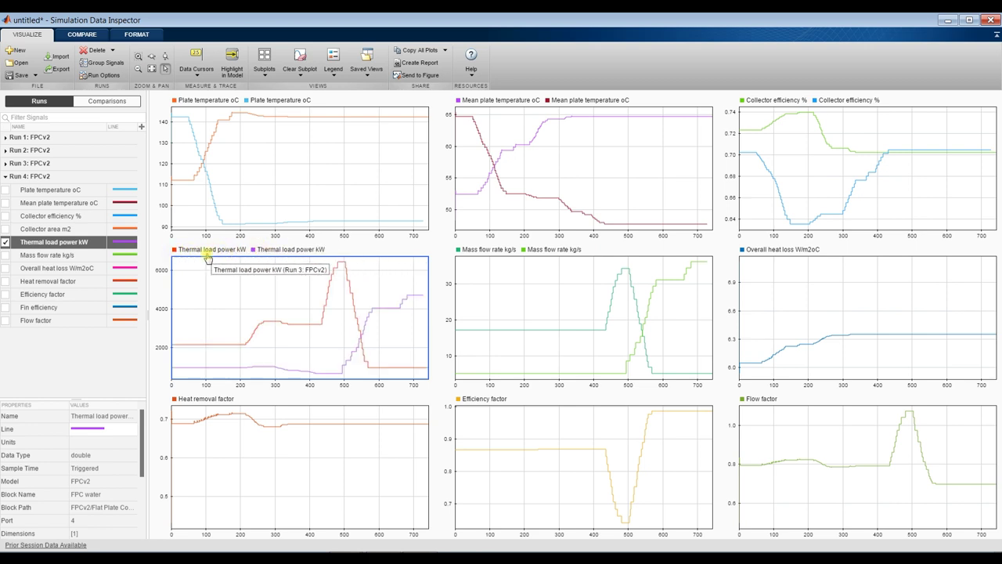
- Overlay the Run 4 Overall heat loss, Heat removal factor and Efficiency factor signals on the matching Run 3 plots
{"action": "left_click", "coordinate": [824, 289]}
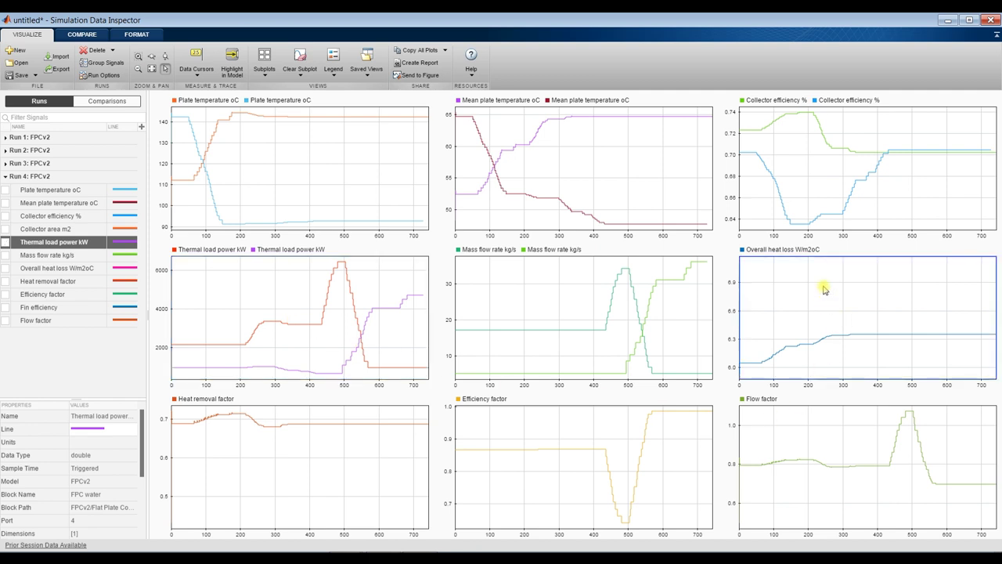
{"action": "left_click", "coordinate": [4, 269]}
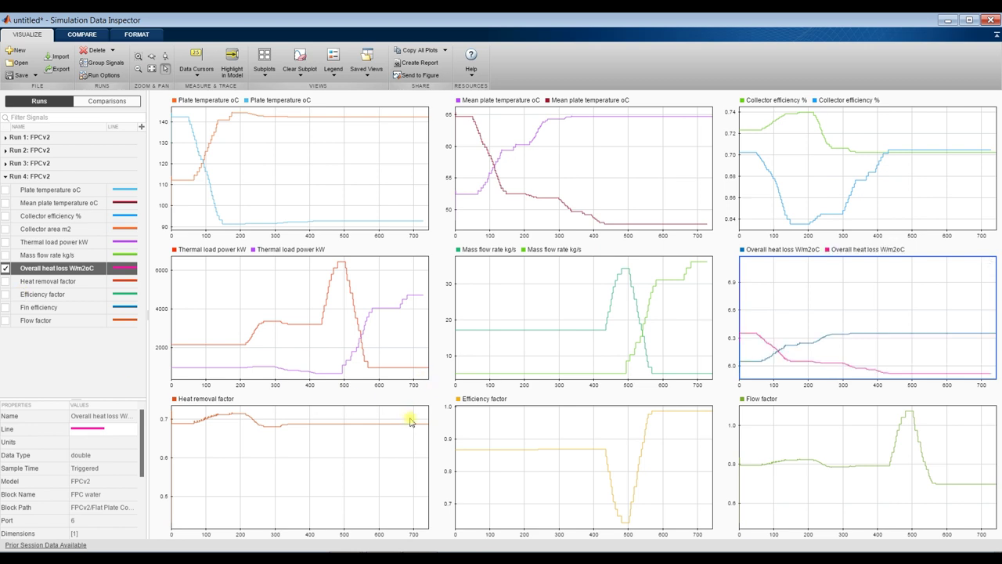
{"action": "left_click", "coordinate": [287, 465]}
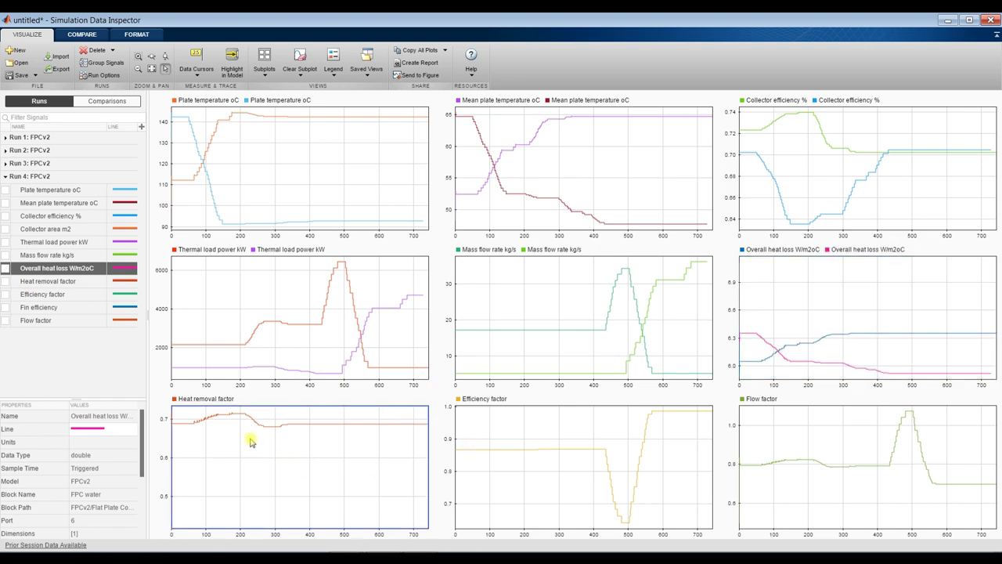
{"action": "left_click", "coordinate": [6, 282]}
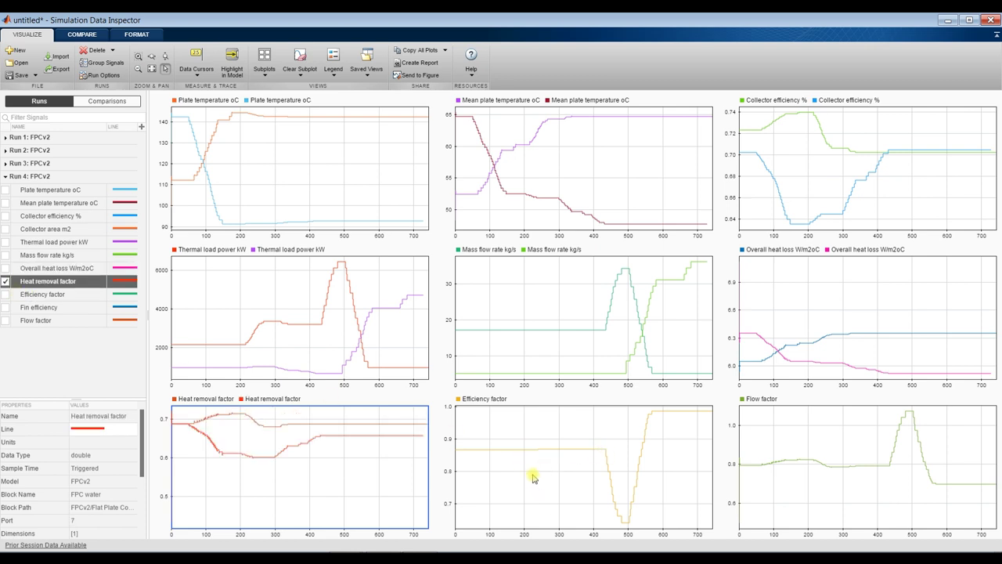
{"action": "left_click", "coordinate": [532, 478]}
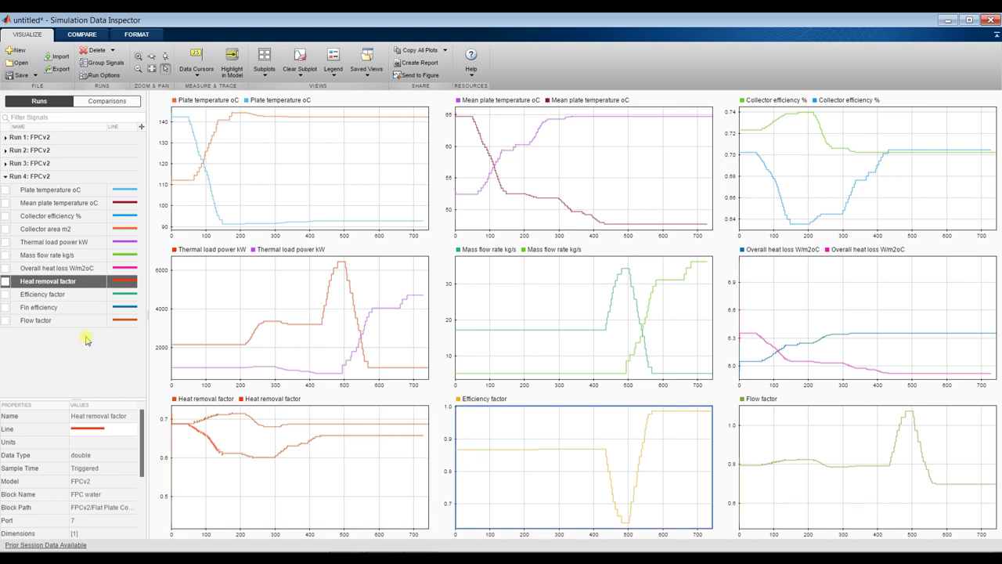
{"action": "left_click", "coordinate": [5, 294]}
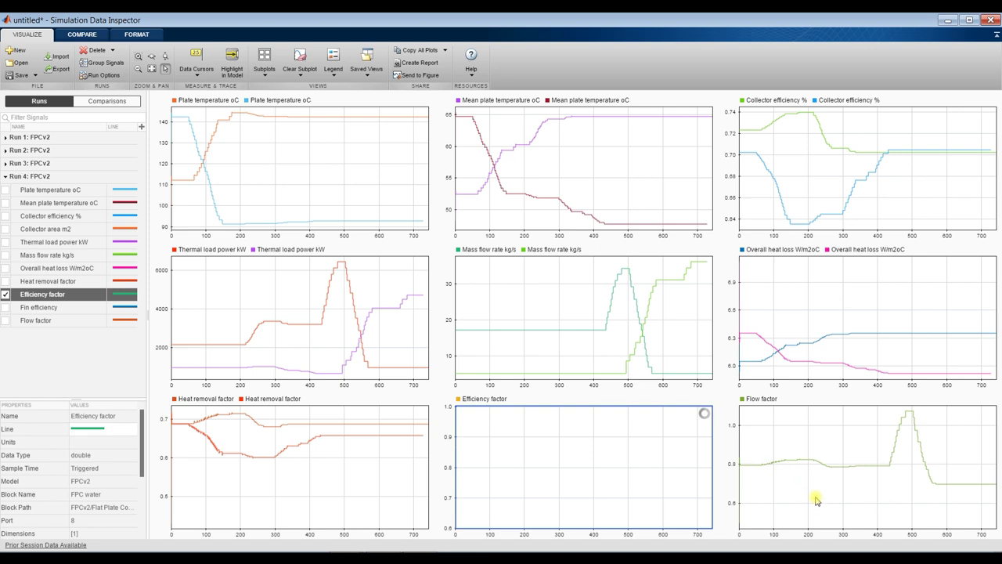
- Overlay the Run 4 Flow factor signal on the Flow factor plot and close the Simulation Data Inspector
{"action": "left_click", "coordinate": [818, 486]}
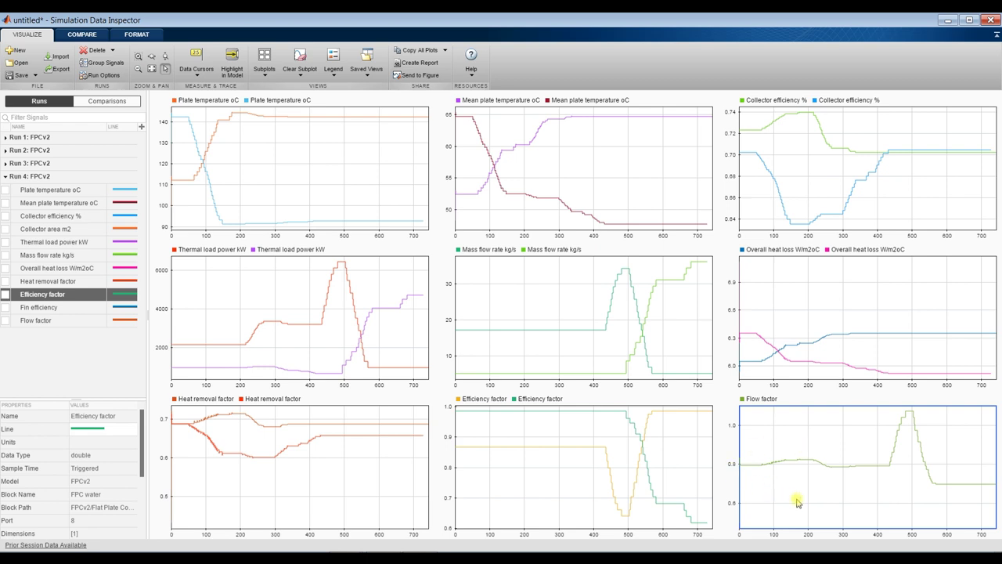
{"action": "left_click", "coordinate": [6, 322]}
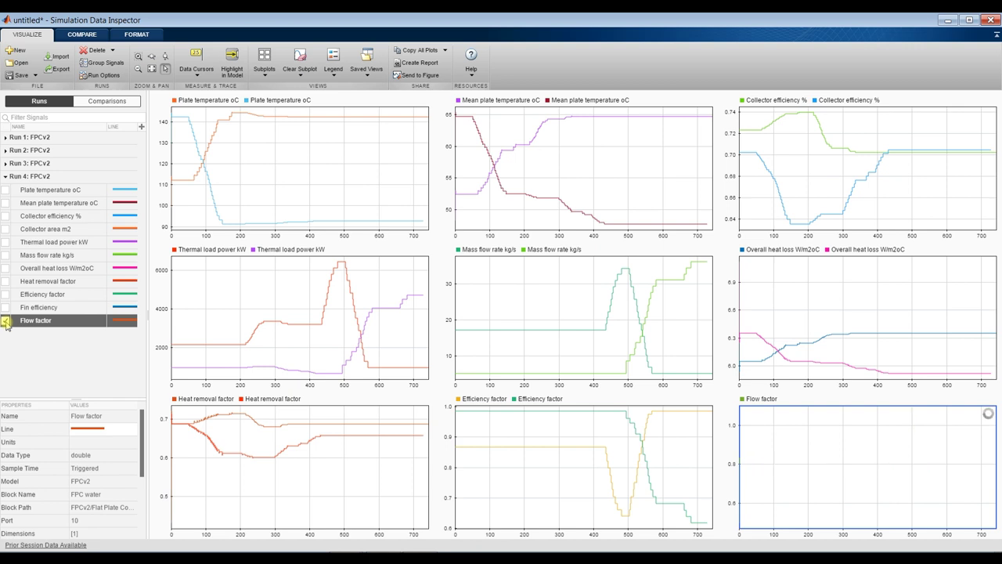
{"action": "left_click", "coordinate": [6, 322]}
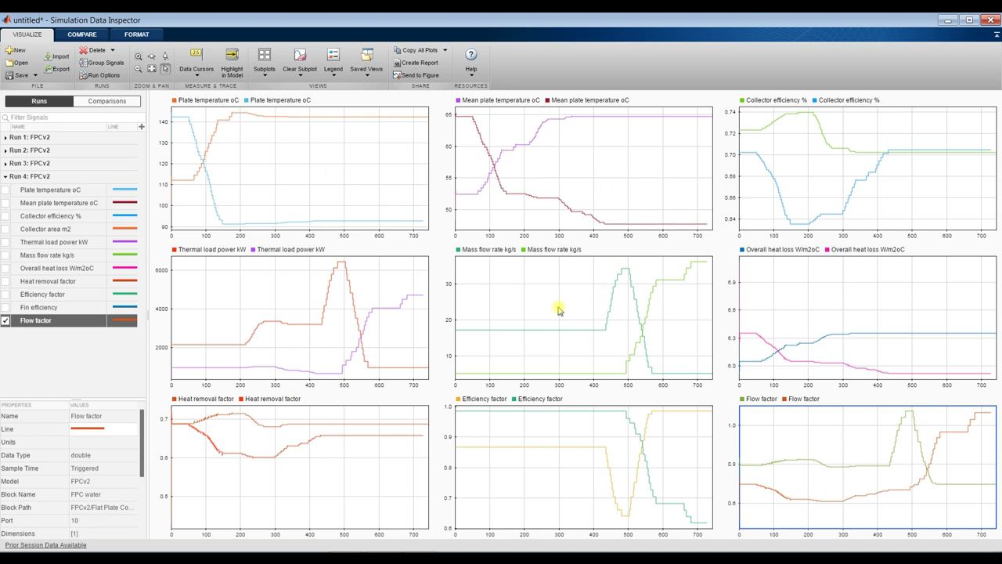
{"action": "left_click", "coordinate": [991, 21]}
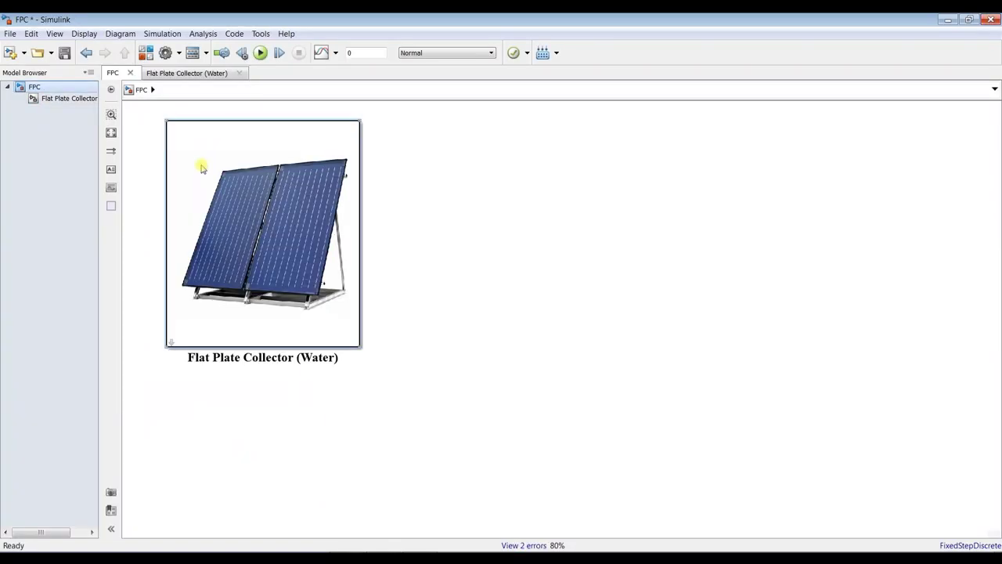